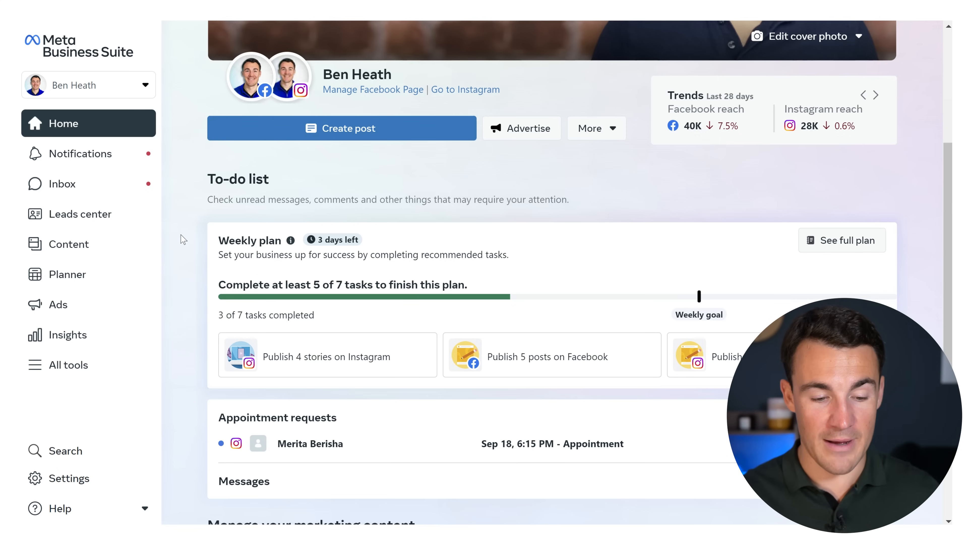
# - Open the Pages section of the Heath Media business settings and look through the list of connected Pages
pyautogui.click(45, 365)
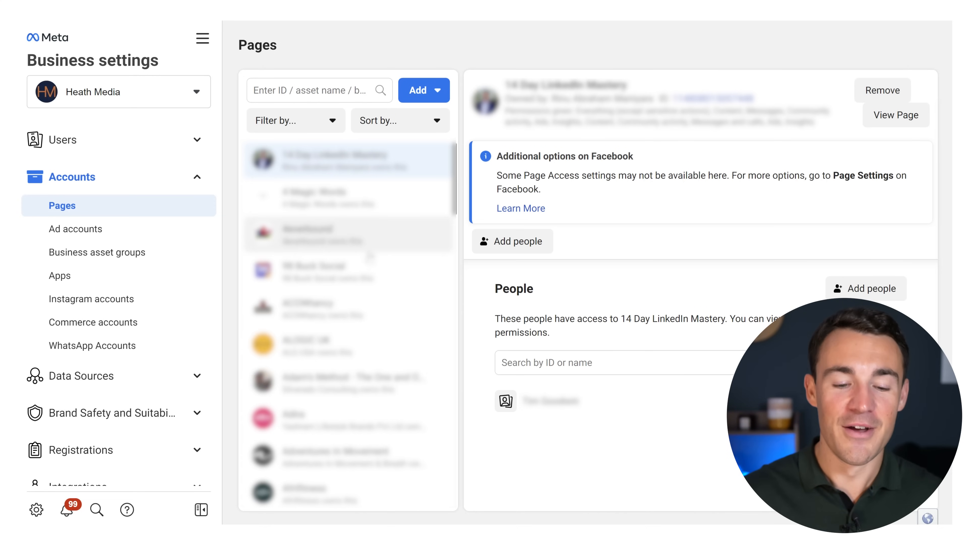
pyautogui.scroll(-10, 369, 257)
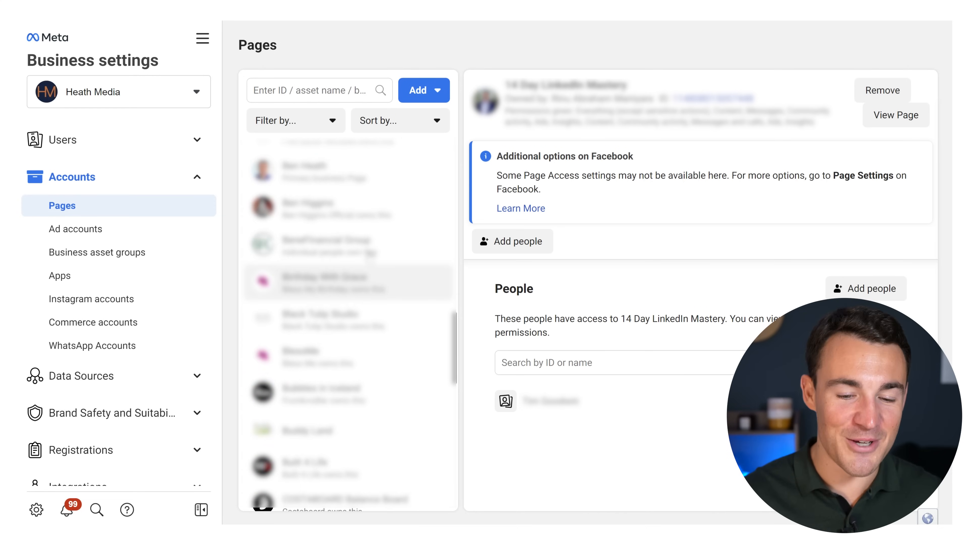
pyautogui.scroll(10, 369, 258)
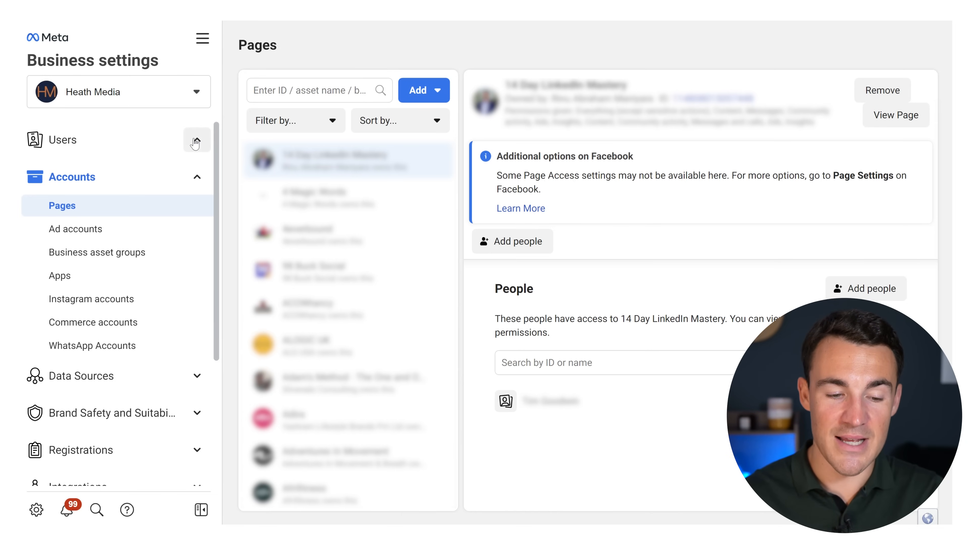
# - Expand the Users and Data Sources groups in the business settings to show the setting types inside them
pyautogui.click(196, 141)
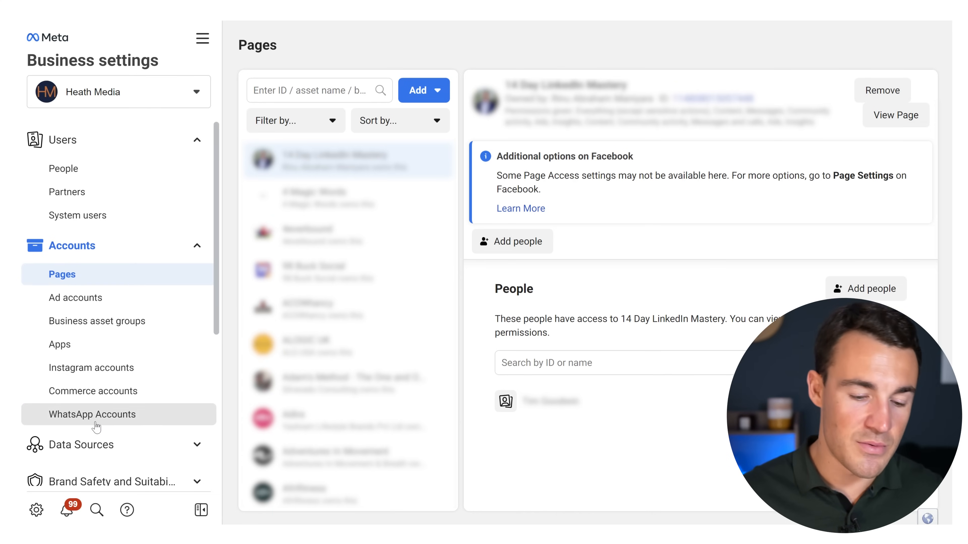
pyautogui.click(137, 446)
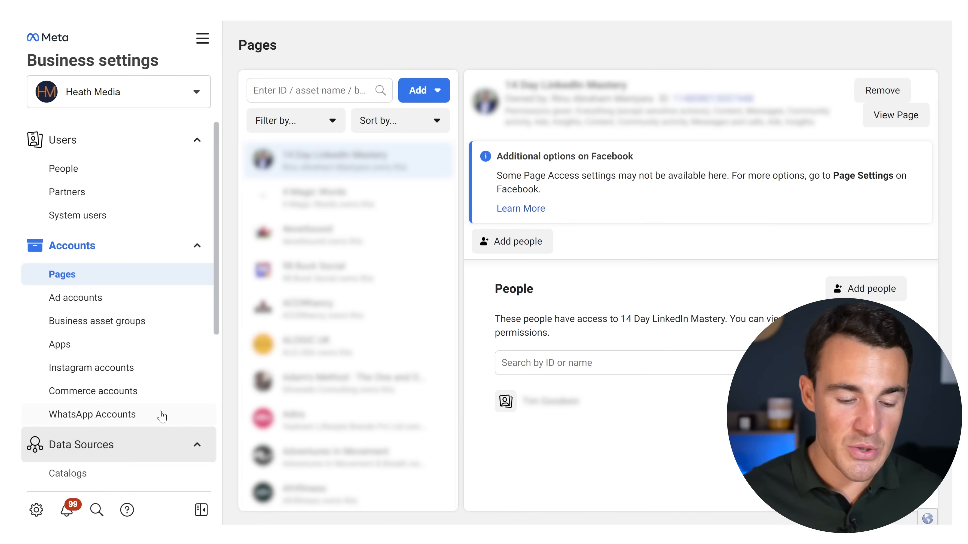
pyautogui.scroll(-3, 162, 416)
pyautogui.scroll(3, 138, 395)
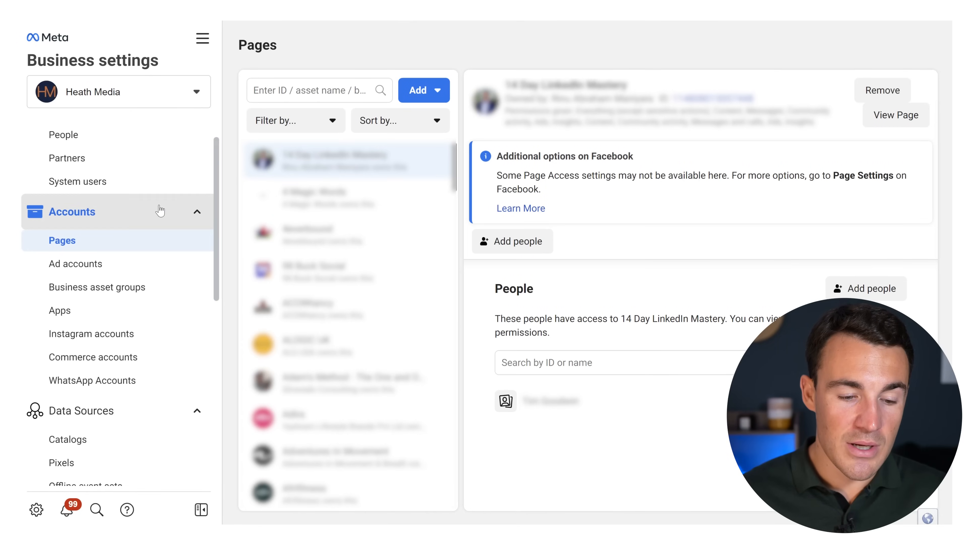
# - View the forms for adding a Facebook Page and for requesting access to one, closing each without submitting
pyautogui.click(443, 93)
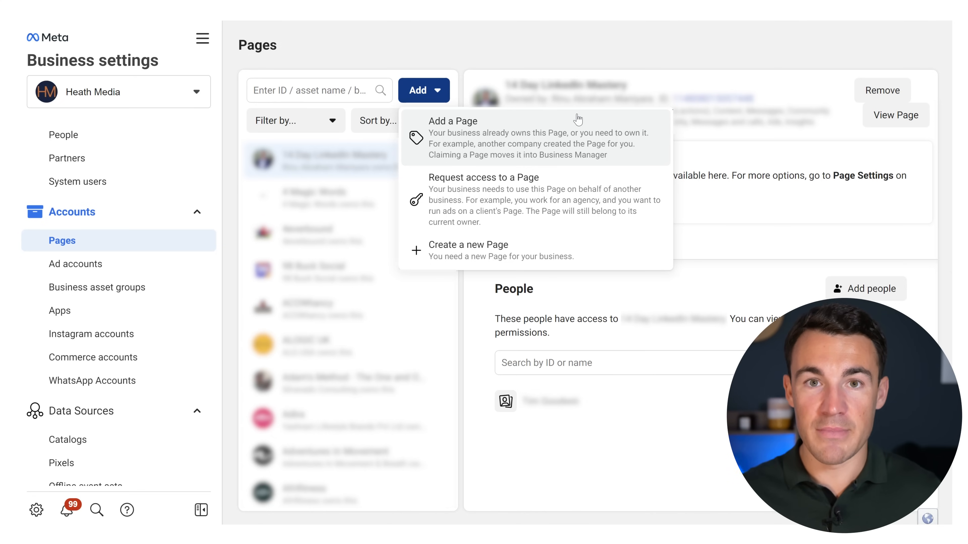
pyautogui.click(527, 149)
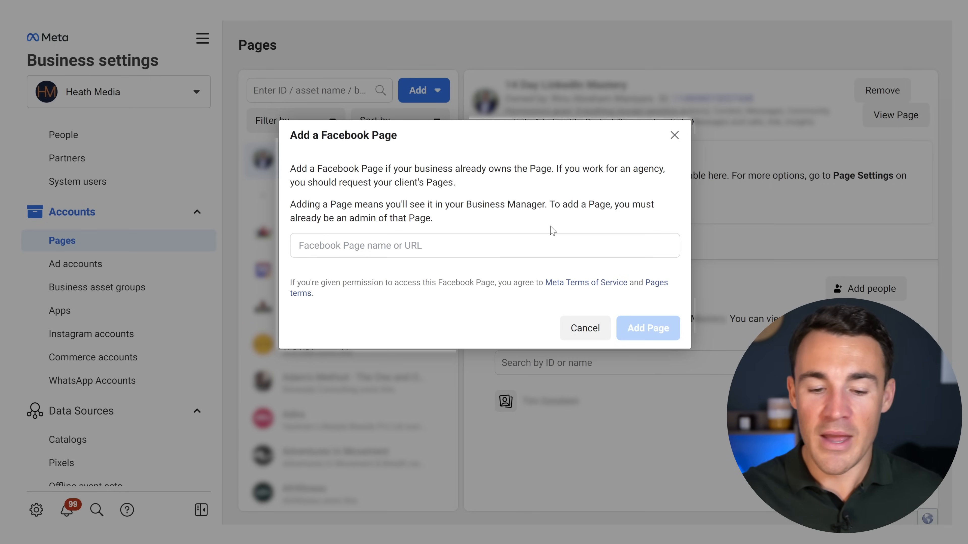
pyautogui.click(673, 137)
pyautogui.click(449, 98)
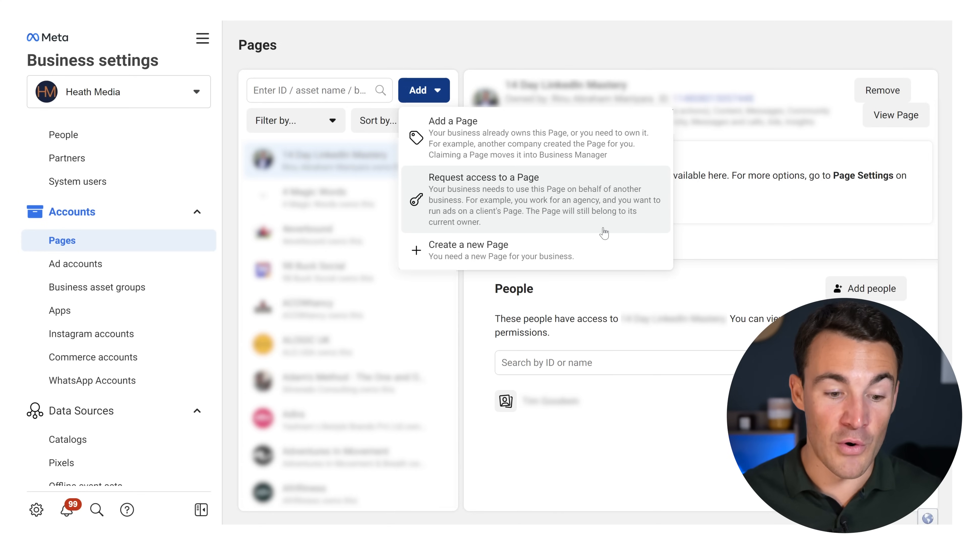
pyautogui.click(549, 211)
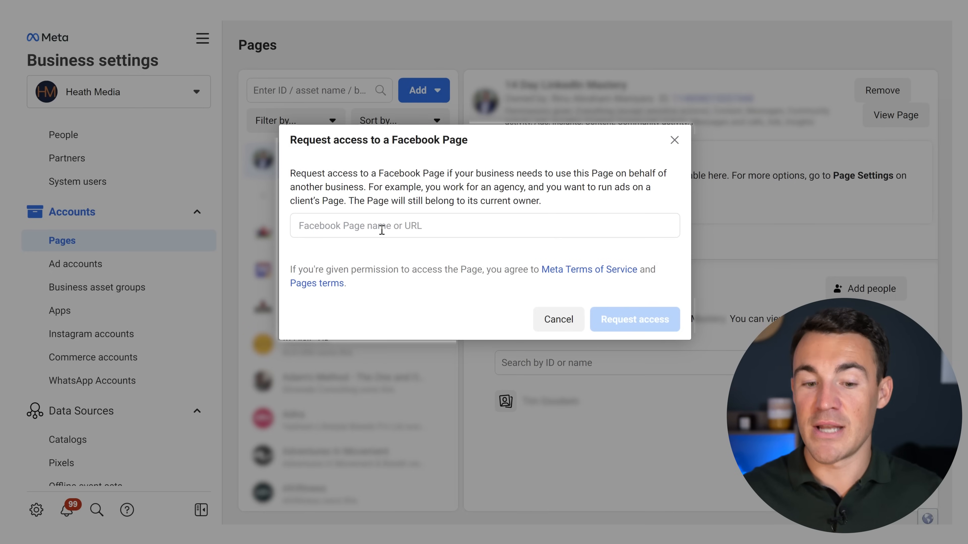
pyautogui.click(564, 325)
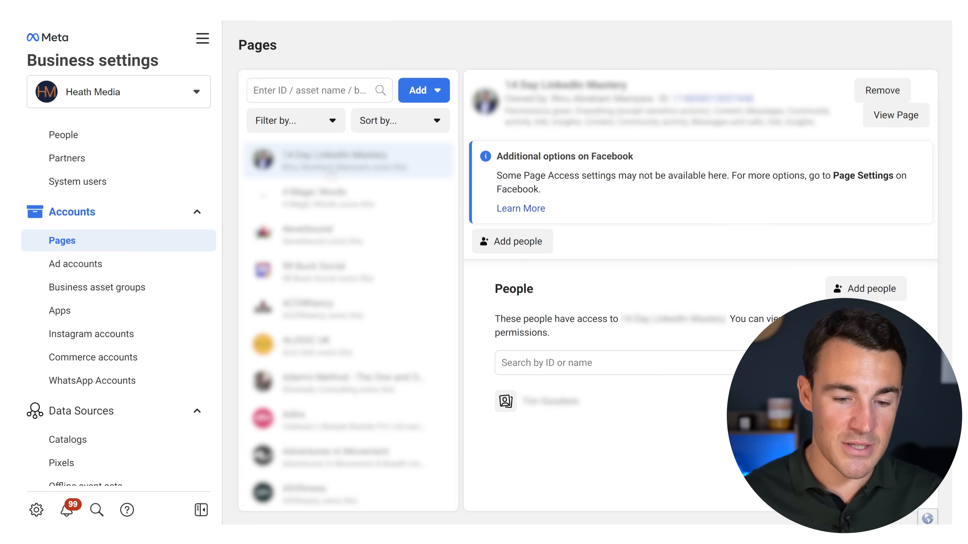
# - In the Ad accounts settings, view the forms for adding an ad account and requesting access to one, closing each without submitting
pyautogui.click(84, 267)
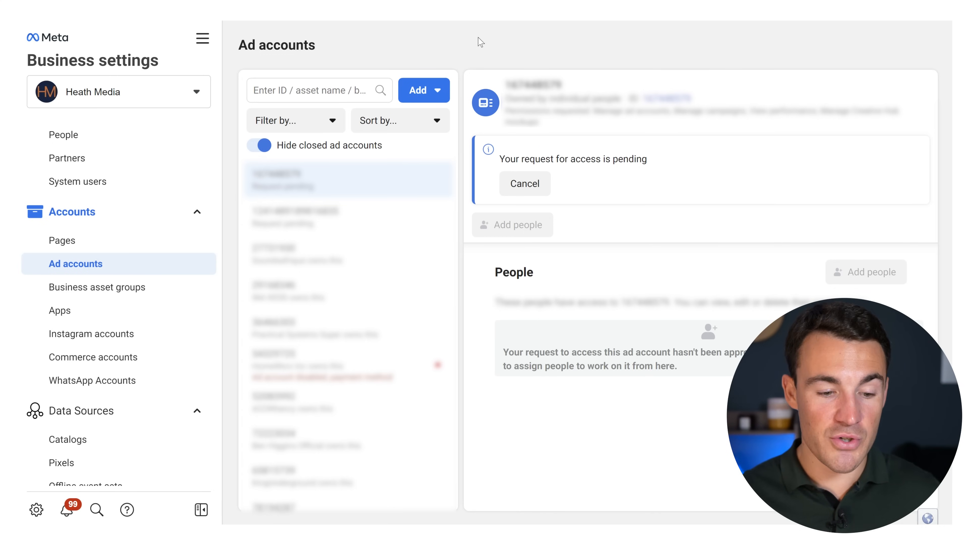
pyautogui.click(439, 100)
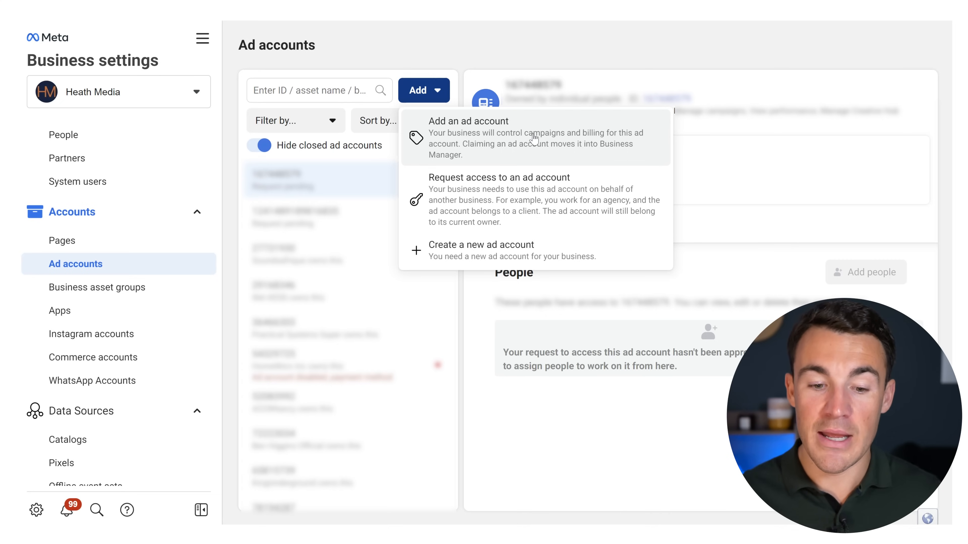
pyautogui.click(564, 141)
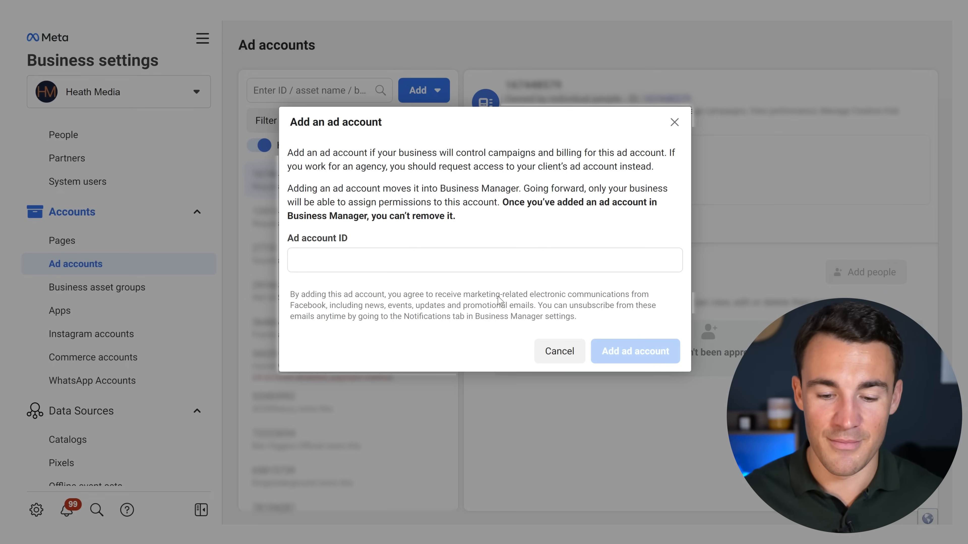
pyautogui.click(559, 352)
pyautogui.click(438, 91)
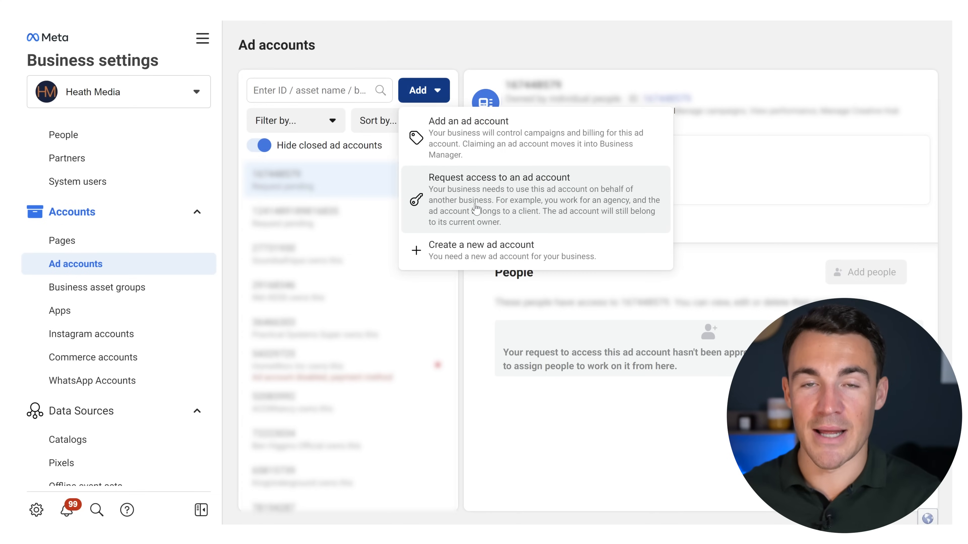
pyautogui.click(510, 208)
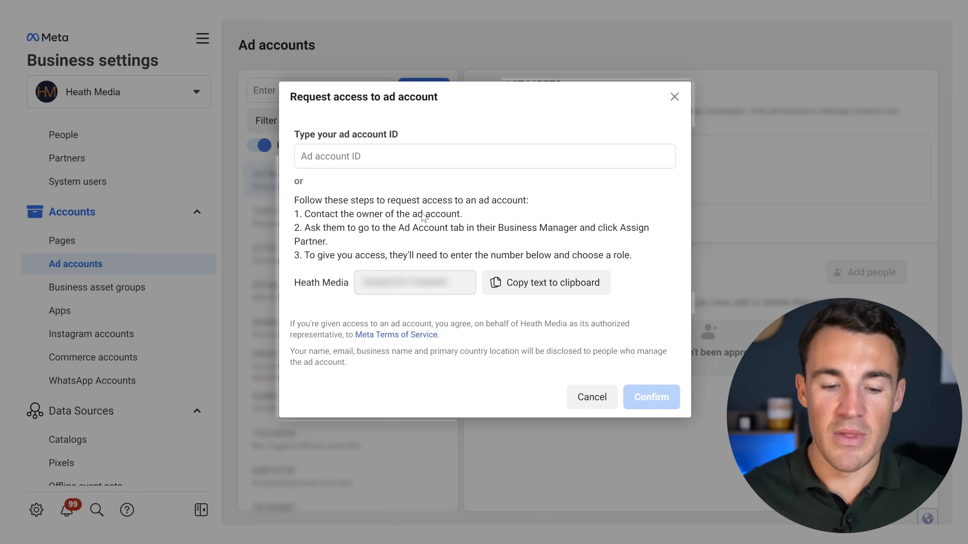
pyautogui.click(674, 97)
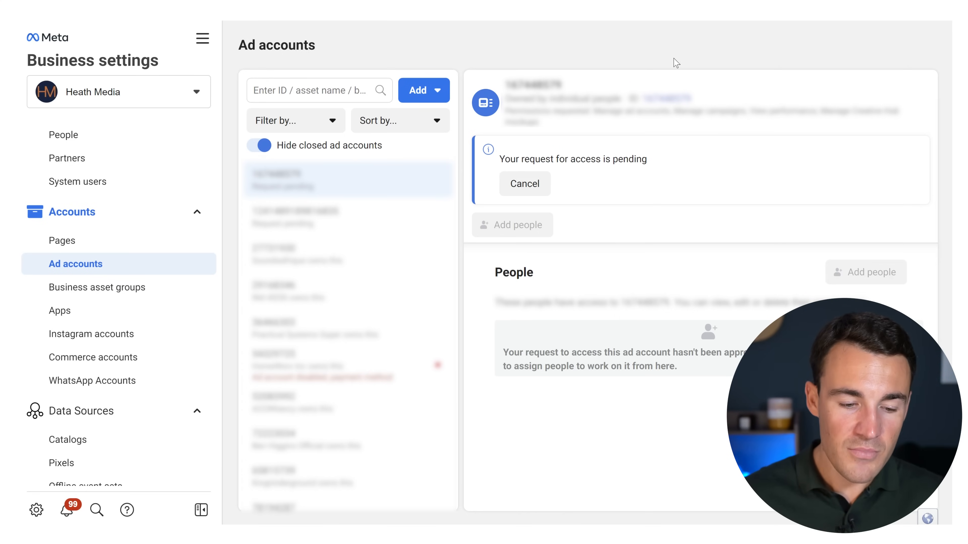
# - In the Instagram accounts settings, view the form for adding an Instagram account and close it without connecting one
pyautogui.click(94, 336)
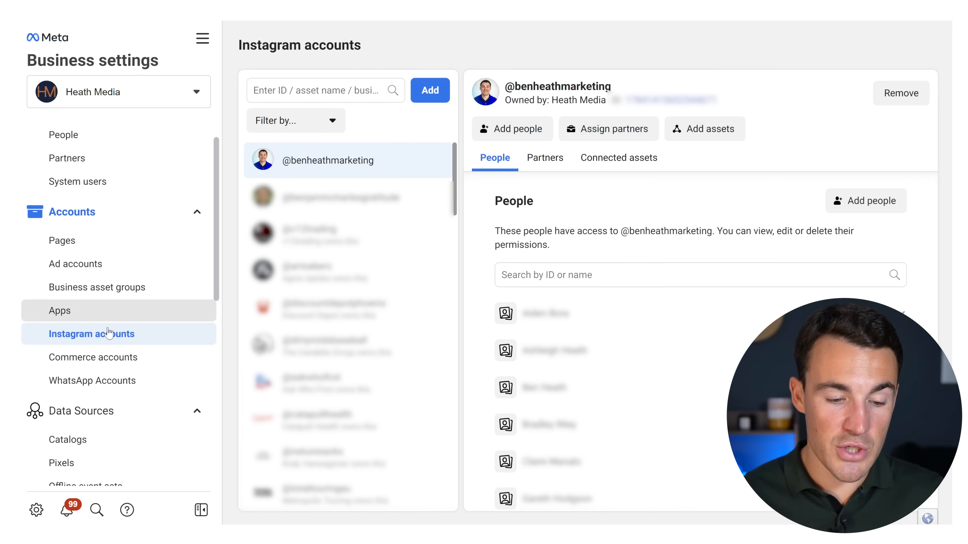
pyautogui.click(430, 91)
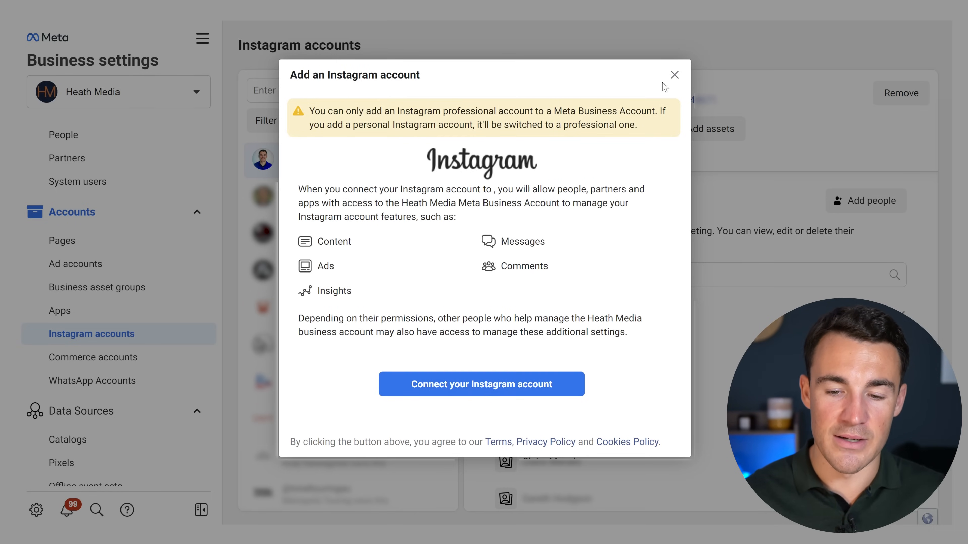
pyautogui.click(674, 74)
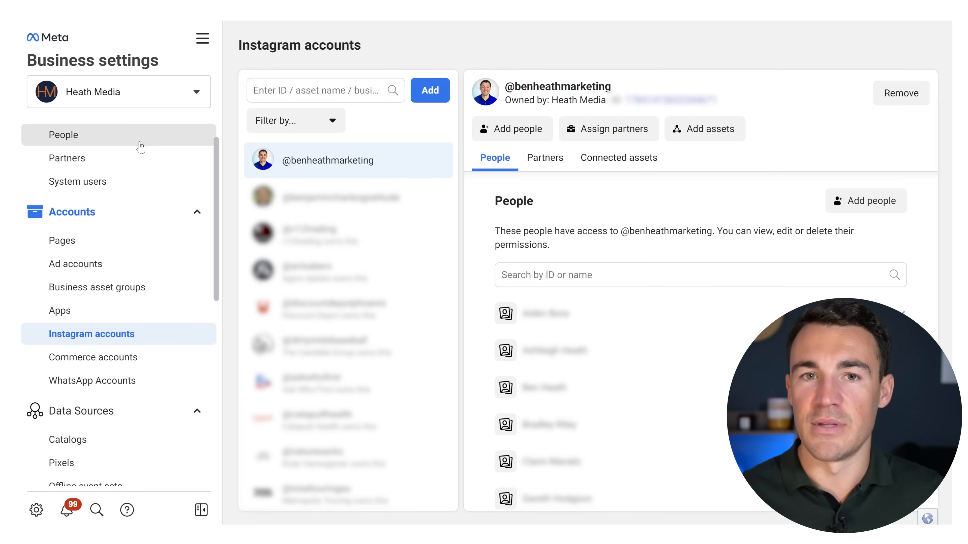
# - In the People settings, view the form for inviting people to the business and close it without sending an invitation
pyautogui.click(130, 142)
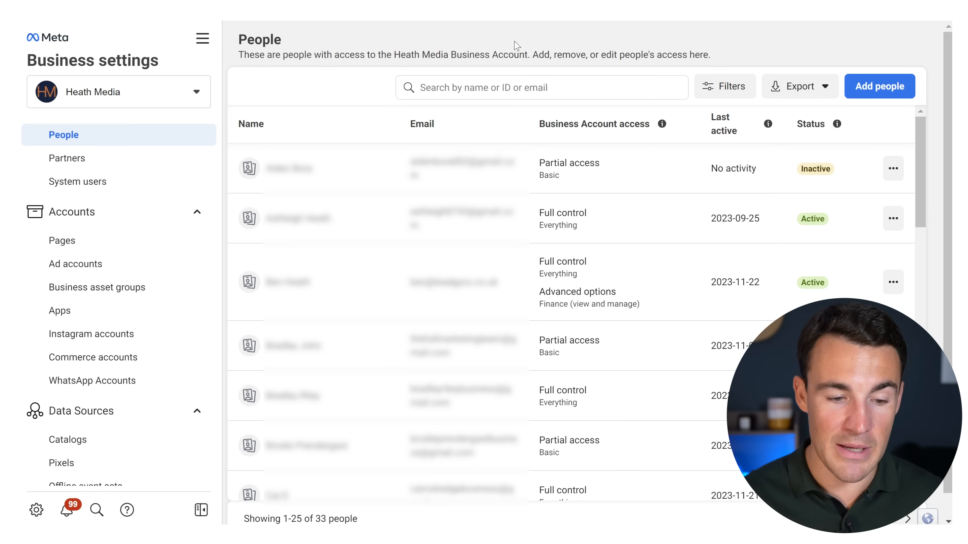
pyautogui.click(880, 88)
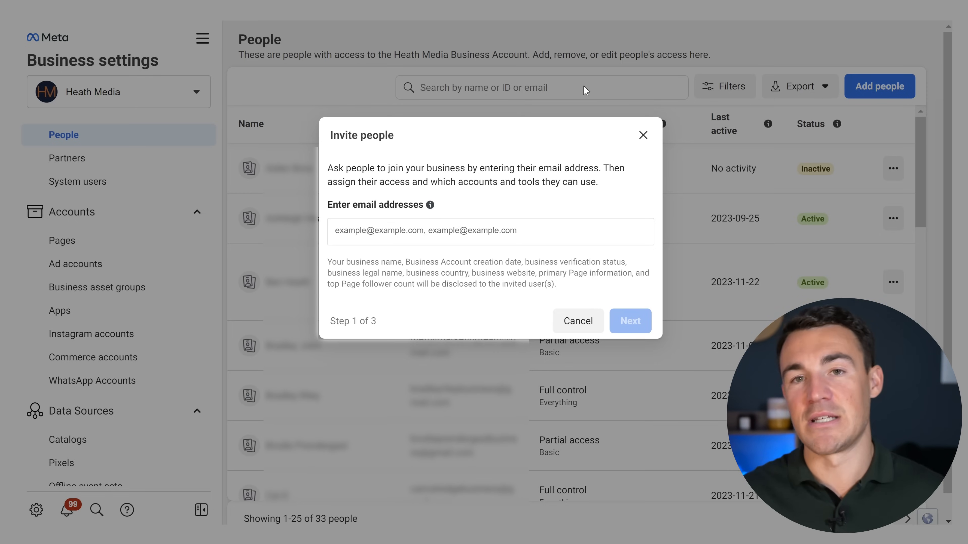
pyautogui.click(642, 138)
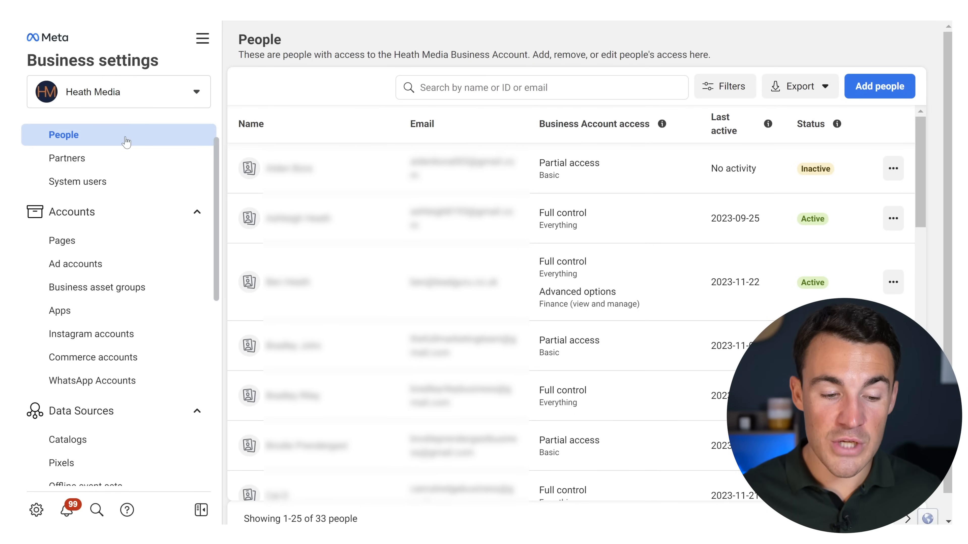
# - Return to the Pages settings, dismiss the access request form, and search by name for the primary business Page and select it
pyautogui.click(63, 241)
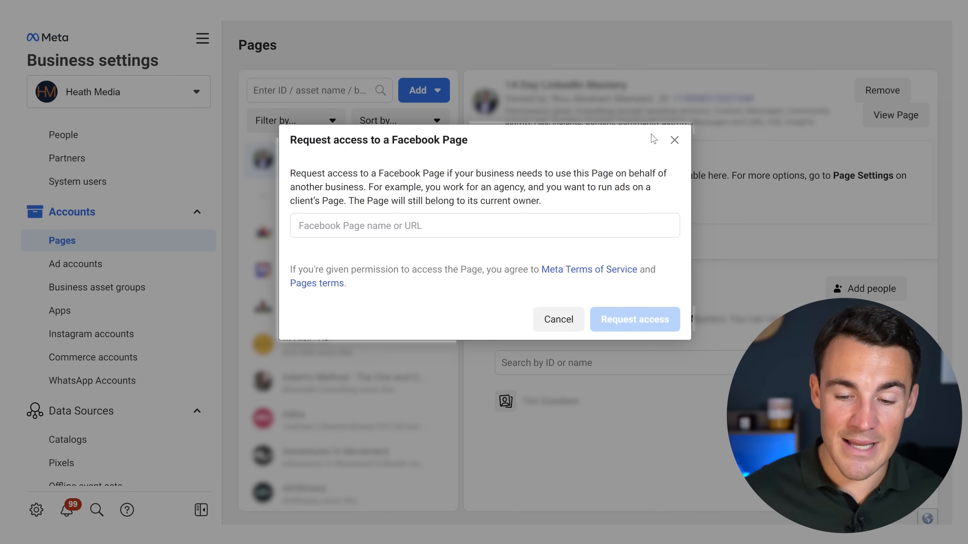
pyautogui.click(674, 140)
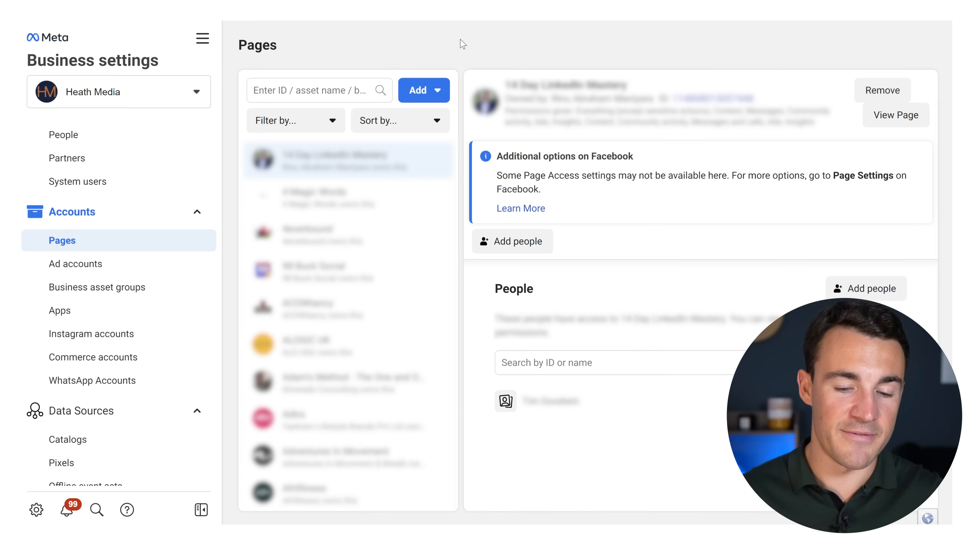
pyautogui.click(302, 93)
pyautogui.write('ben heath')
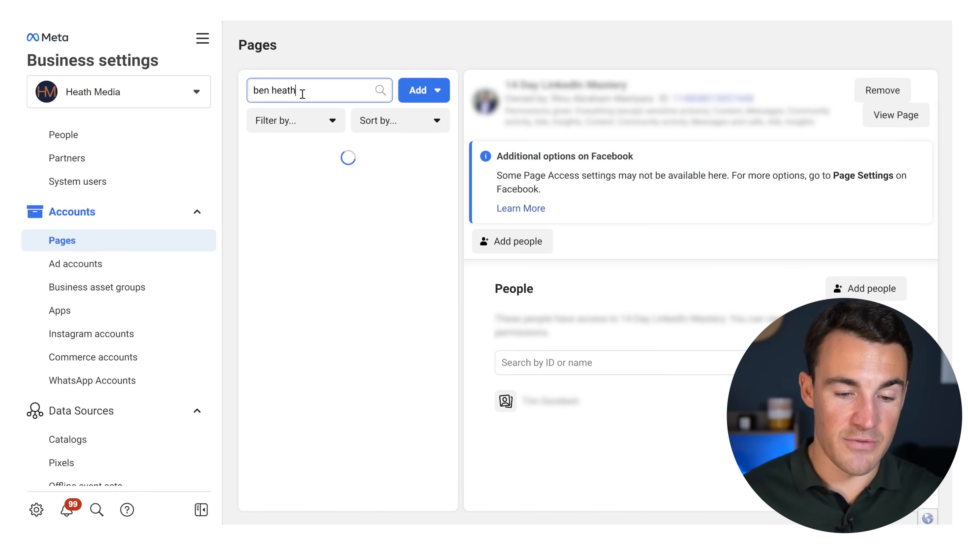
pyautogui.click(336, 154)
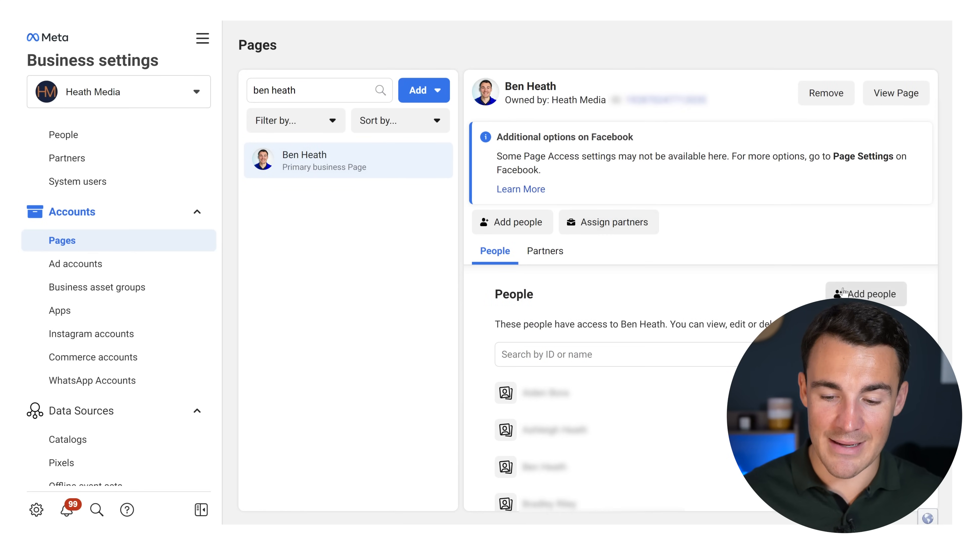
# - Start adding people to the primary business Page and select the person who shares the Page's name
pyautogui.click(522, 227)
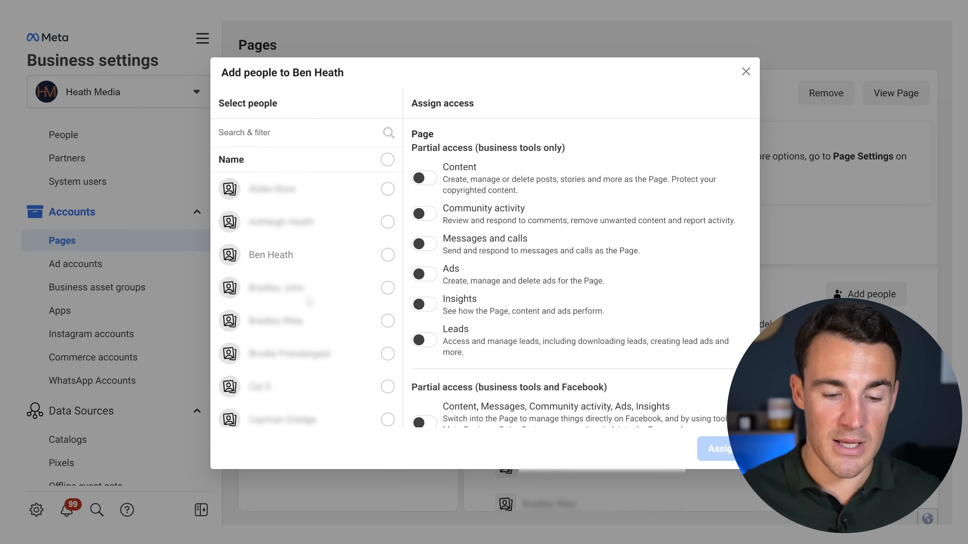
pyautogui.click(388, 254)
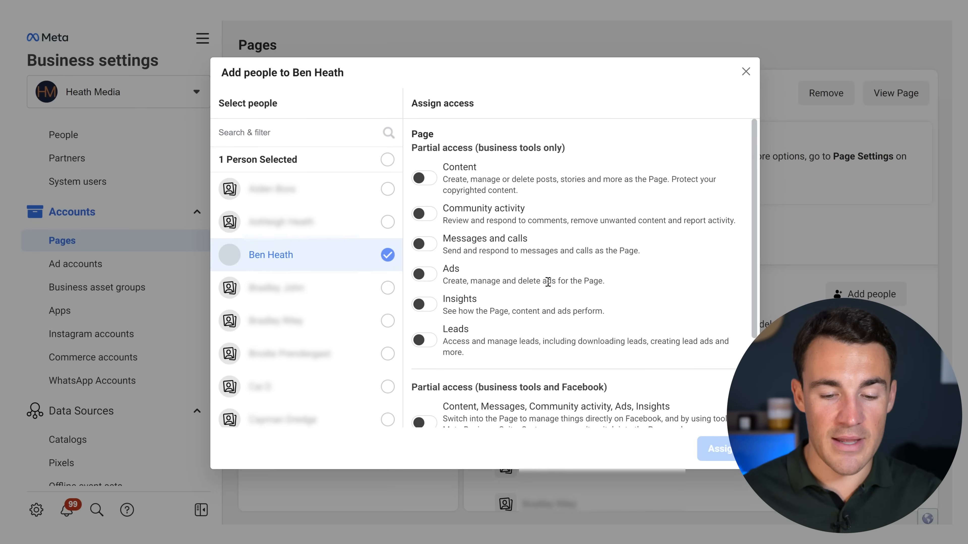
# - Try the full control permission "Everything" for the selected person, reviewing the included permissions, and switch it off again
pyautogui.scroll(-2, 586, 285)
pyautogui.scroll(-1, 538, 328)
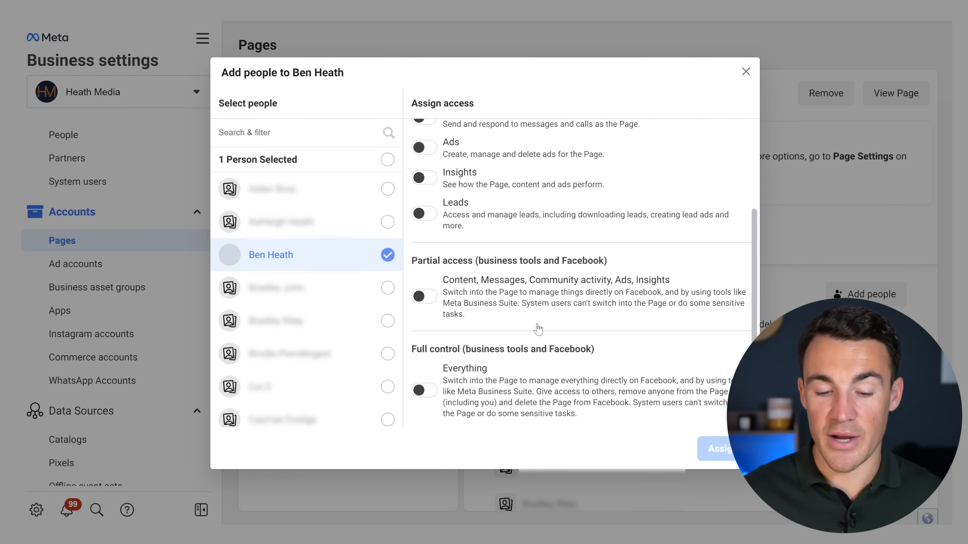
pyautogui.click(426, 396)
pyautogui.scroll(3, 519, 339)
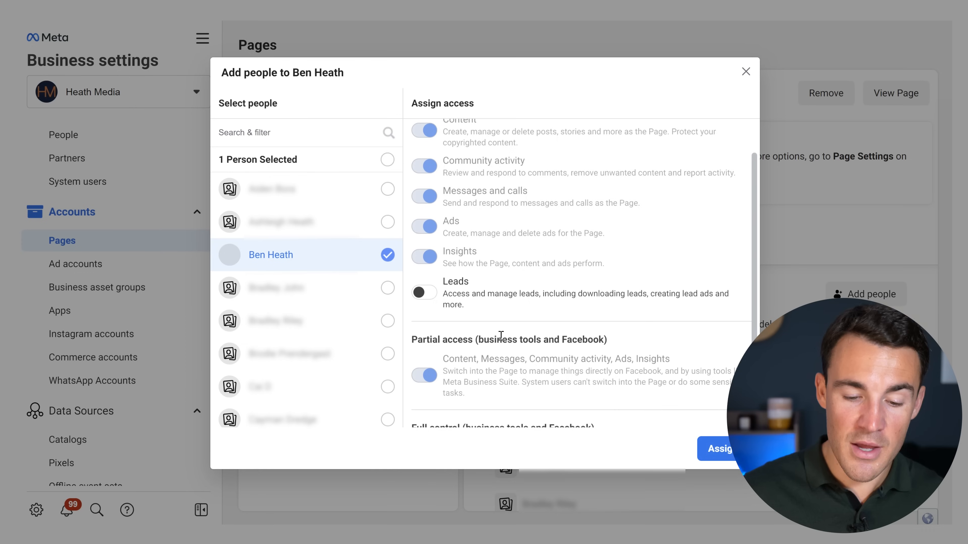
pyautogui.scroll(-3, 466, 381)
pyautogui.click(424, 390)
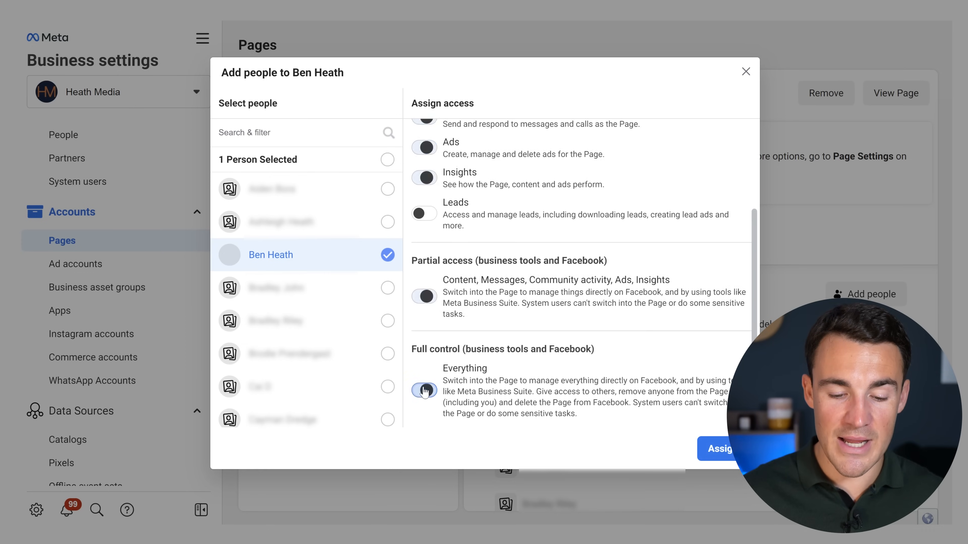
# - Try the partial access permission "Content" for the selected person and switch it off again
pyautogui.scroll(1, 484, 315)
pyautogui.scroll(2, 483, 315)
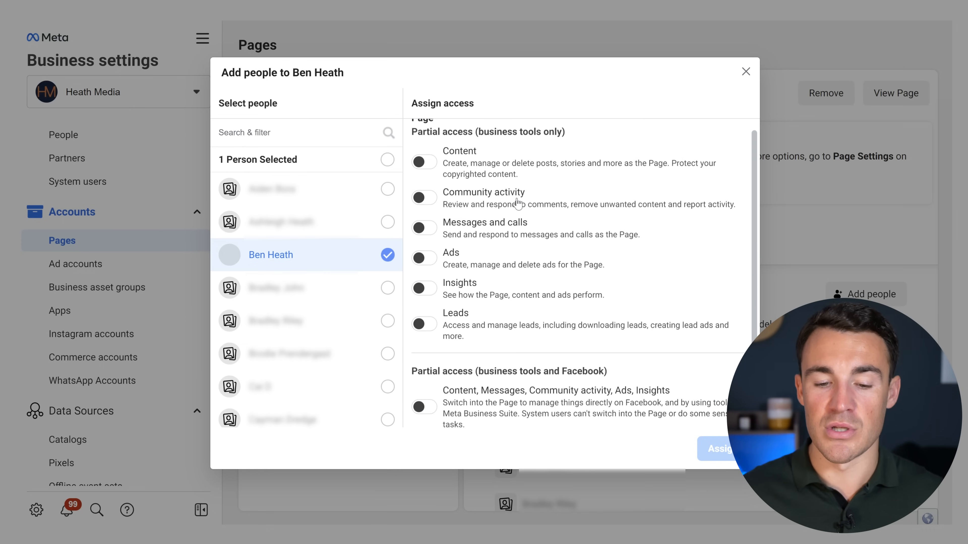
pyautogui.click(424, 162)
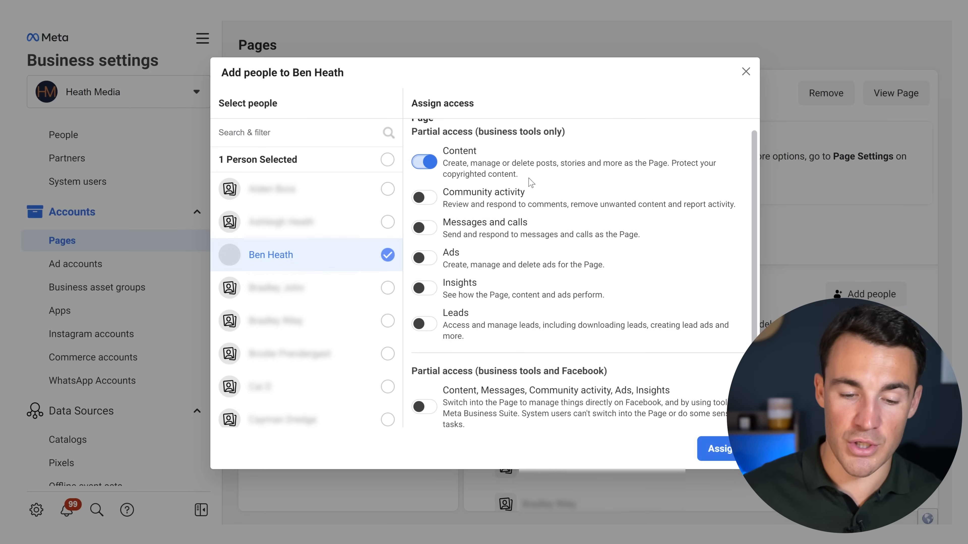
pyautogui.click(419, 167)
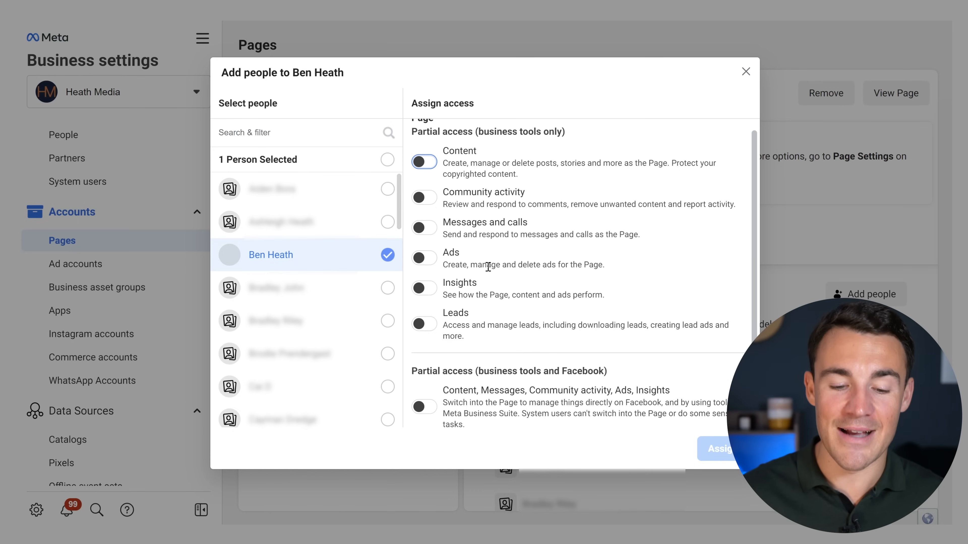
# - Review the remaining partial access and full control permissions, and dismiss the people assignment without assigning access
pyautogui.scroll(-2, 559, 291)
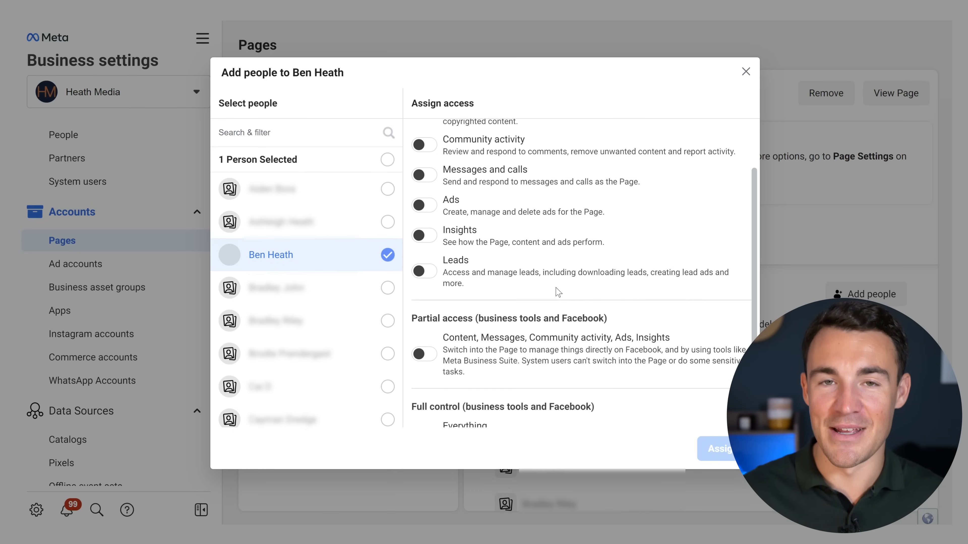
pyautogui.scroll(-2, 559, 292)
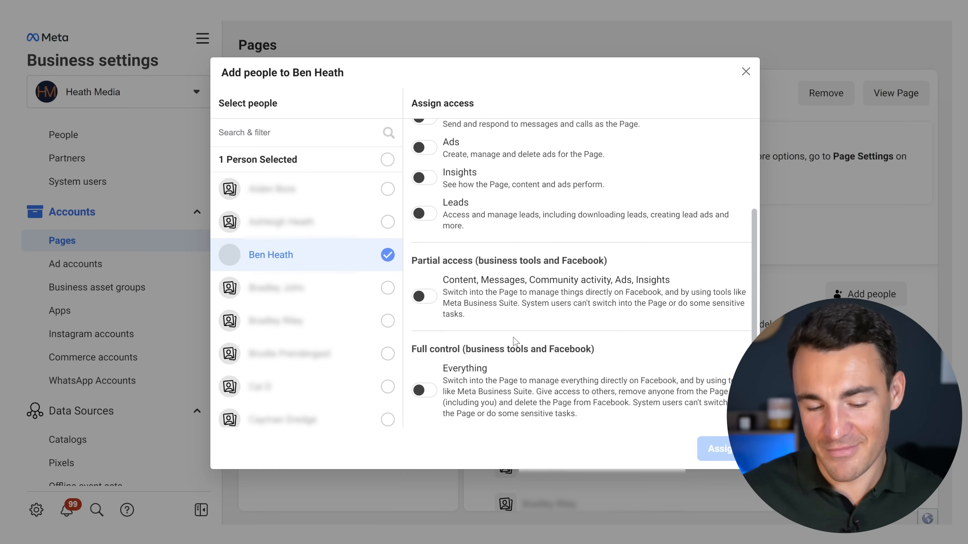
pyautogui.scroll(3, 620, 307)
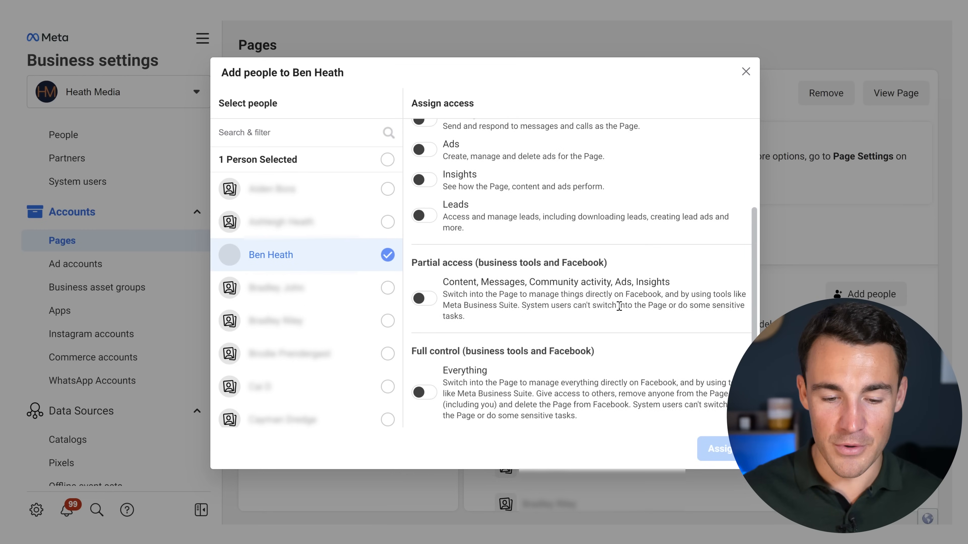
pyautogui.click(745, 72)
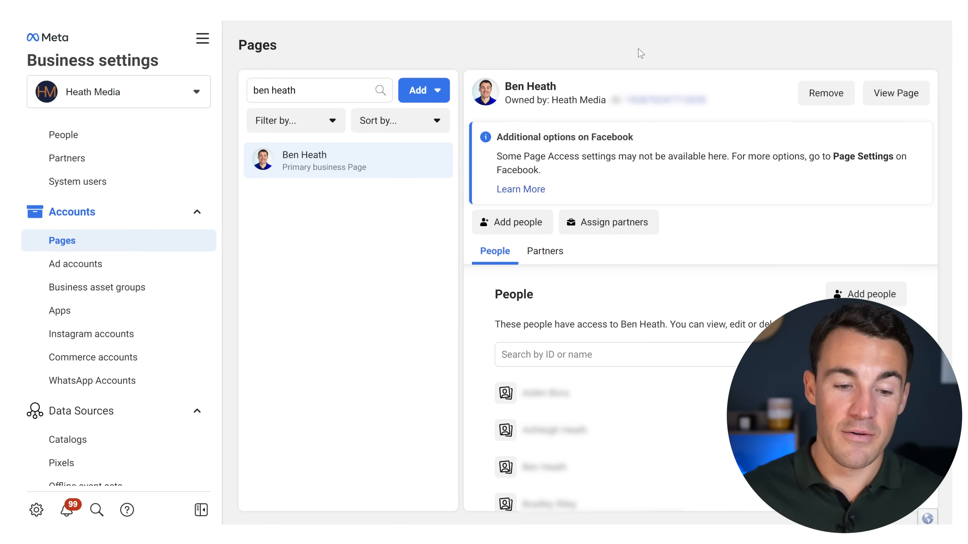
# - Switch to Ads Manager from the list of all tools and check the available ad accounts, keeping Example Ad Account
pyautogui.click(203, 40)
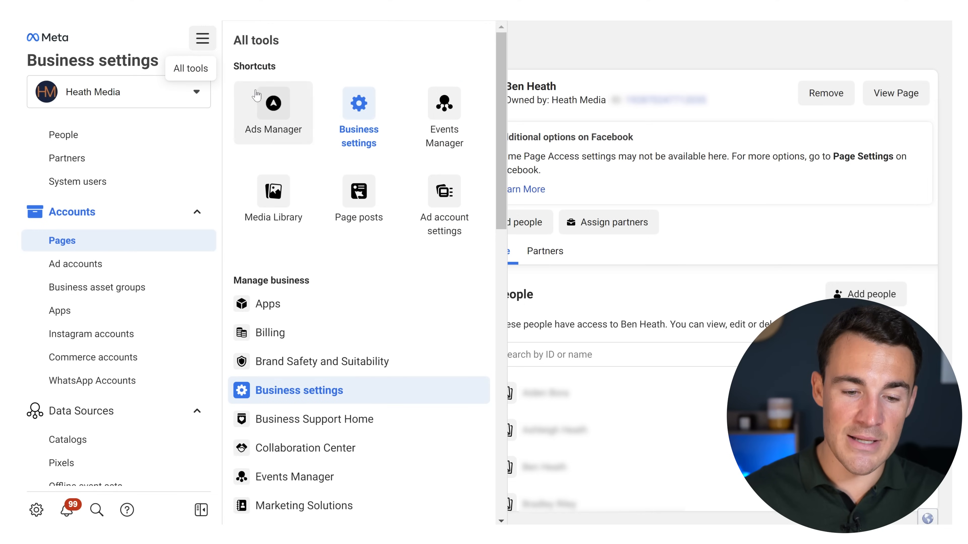
pyautogui.click(273, 103)
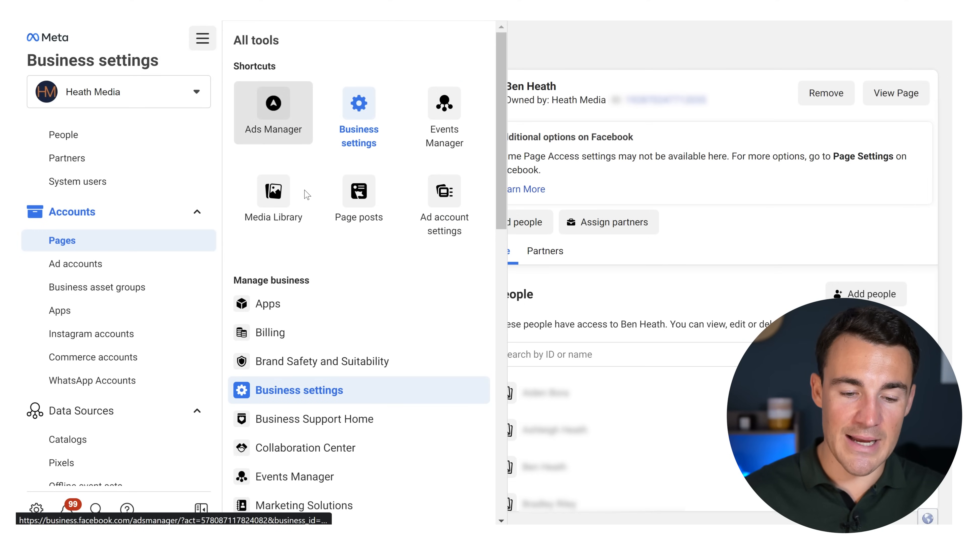
pyautogui.scroll(-8, 344, 346)
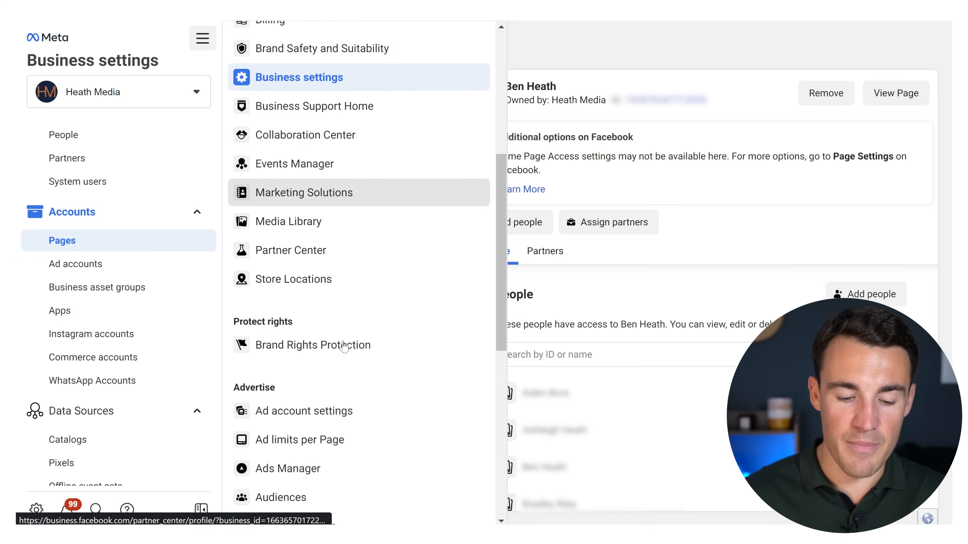
pyautogui.scroll(-2, 344, 347)
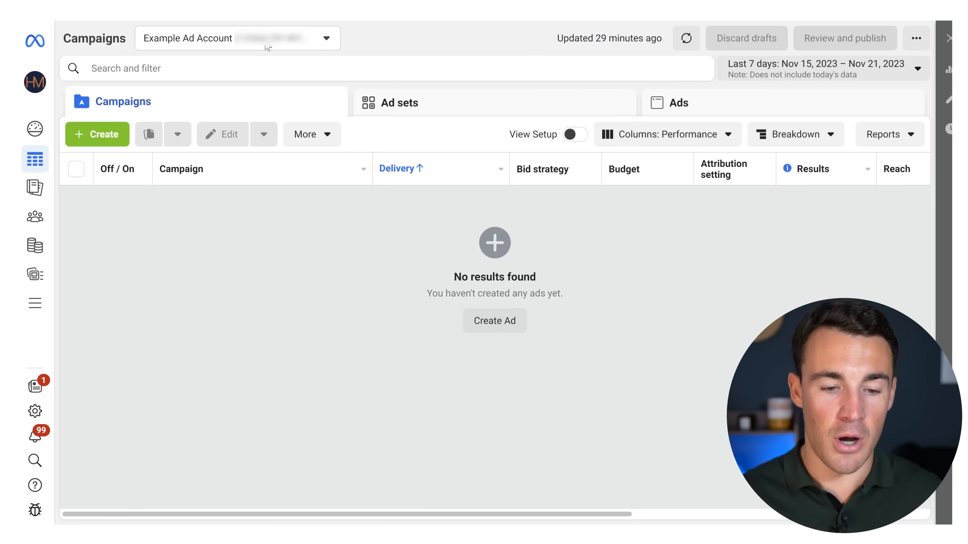
pyautogui.click(329, 41)
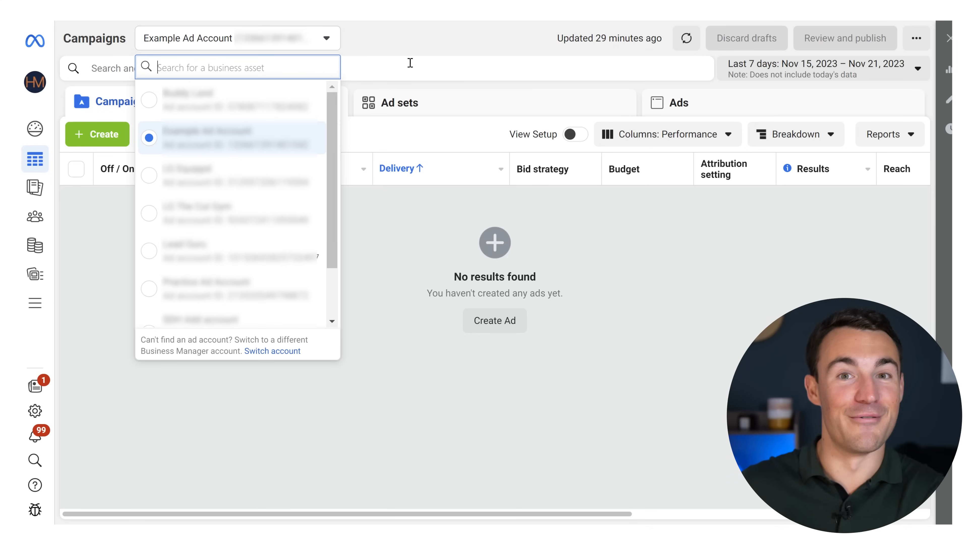
pyautogui.click(456, 53)
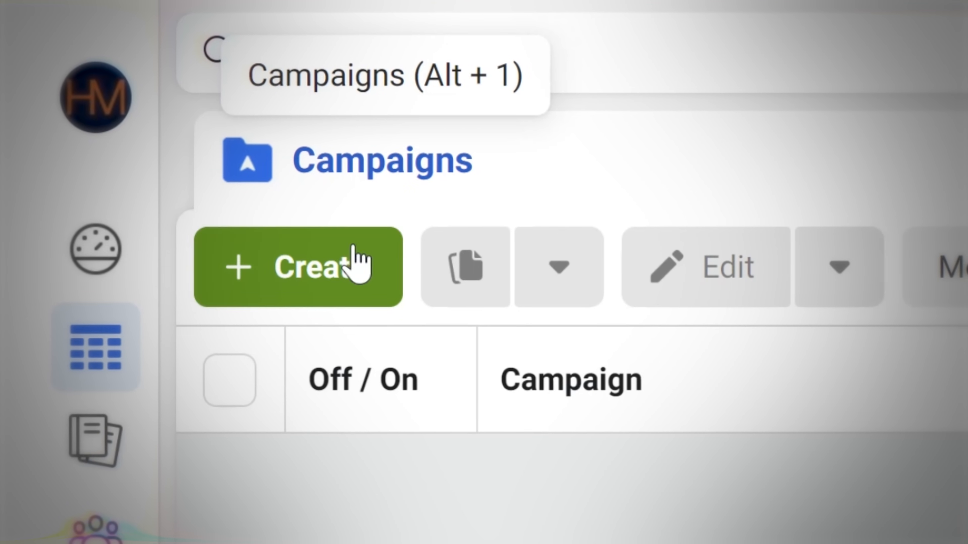
# - Start creating a new campaign with the Auction buying type
pyautogui.click(348, 264)
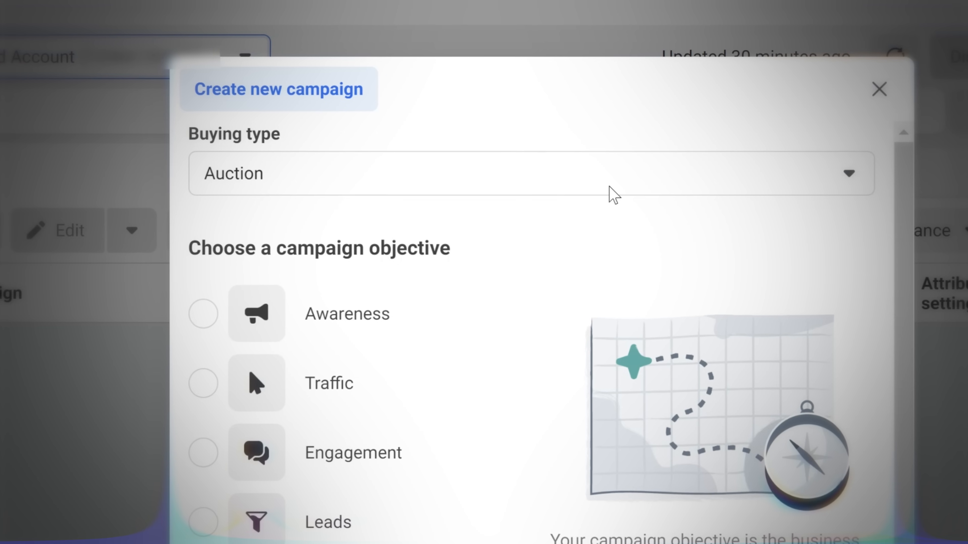
pyautogui.click(527, 109)
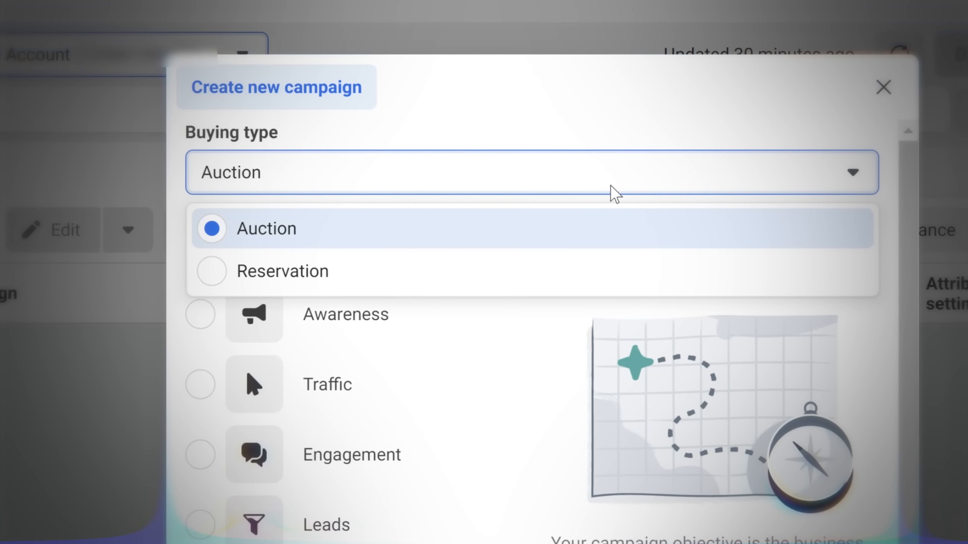
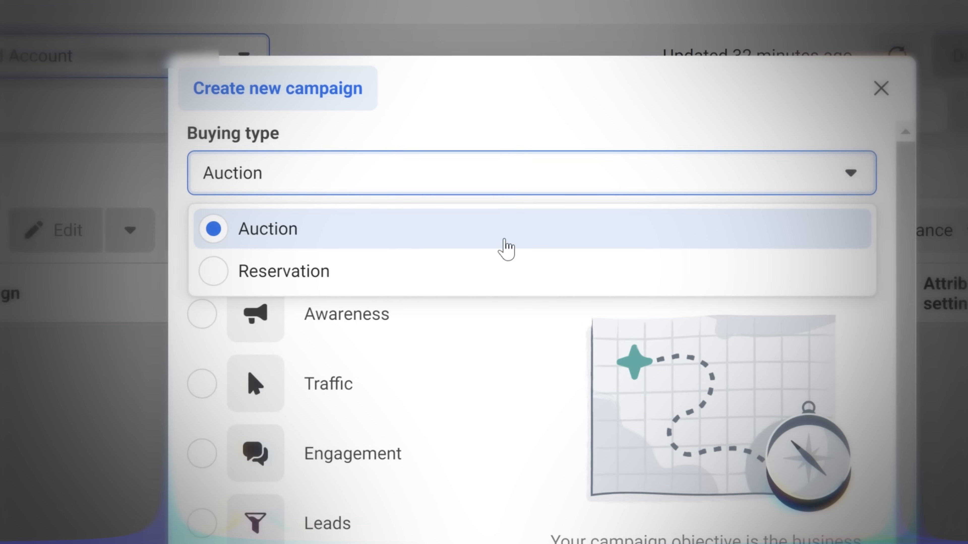
pyautogui.click(504, 240)
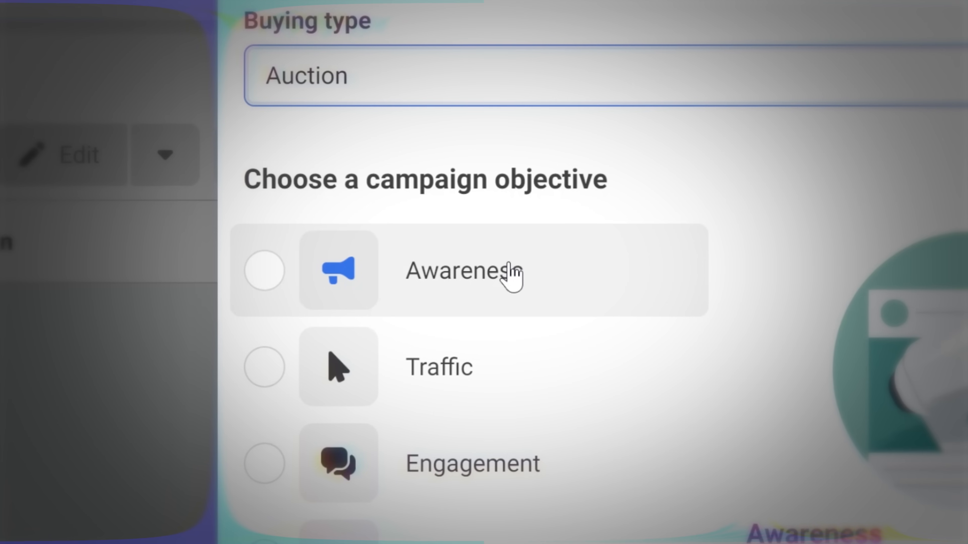
# - Try the Awareness, Traffic, Engagement, Leads and Sales campaign objectives one after another to review what each is good for
pyautogui.click(512, 273)
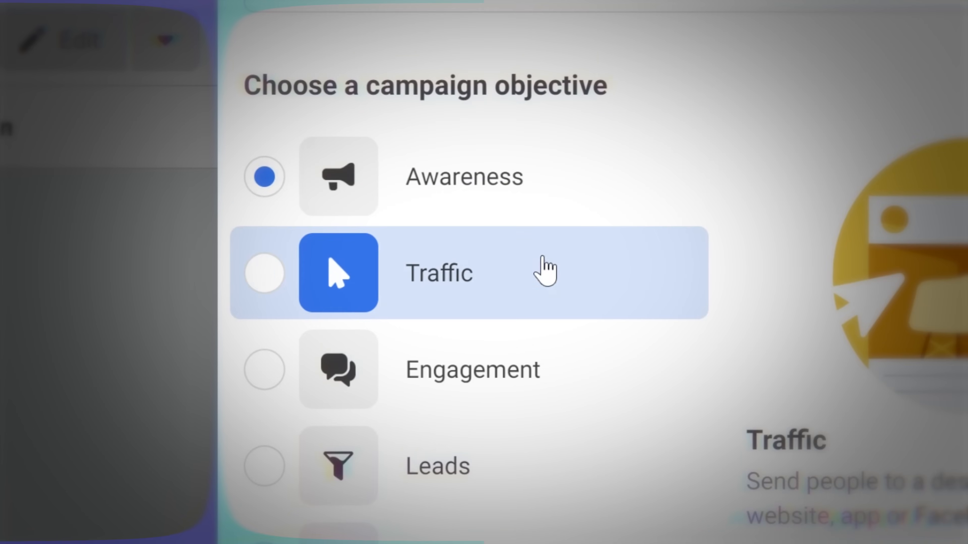
pyautogui.click(413, 215)
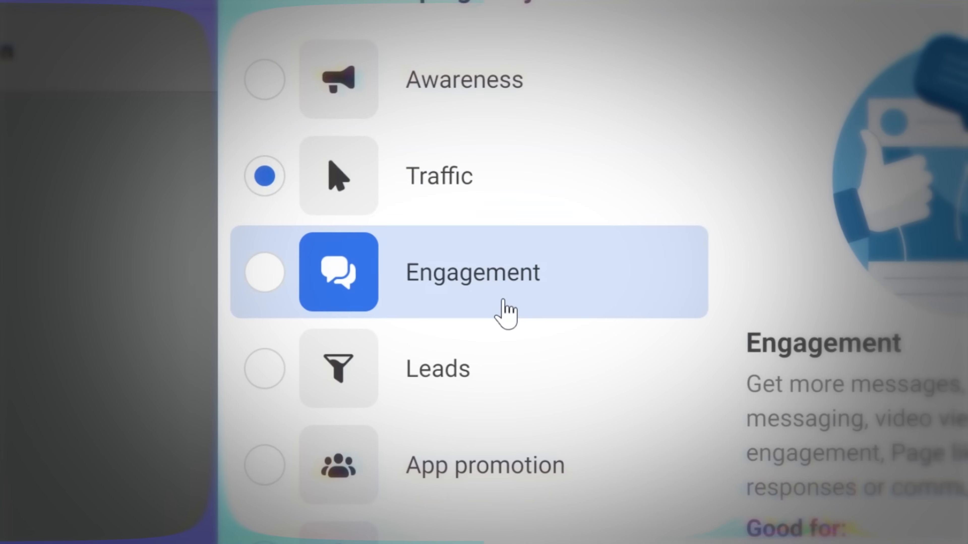
pyautogui.click(399, 274)
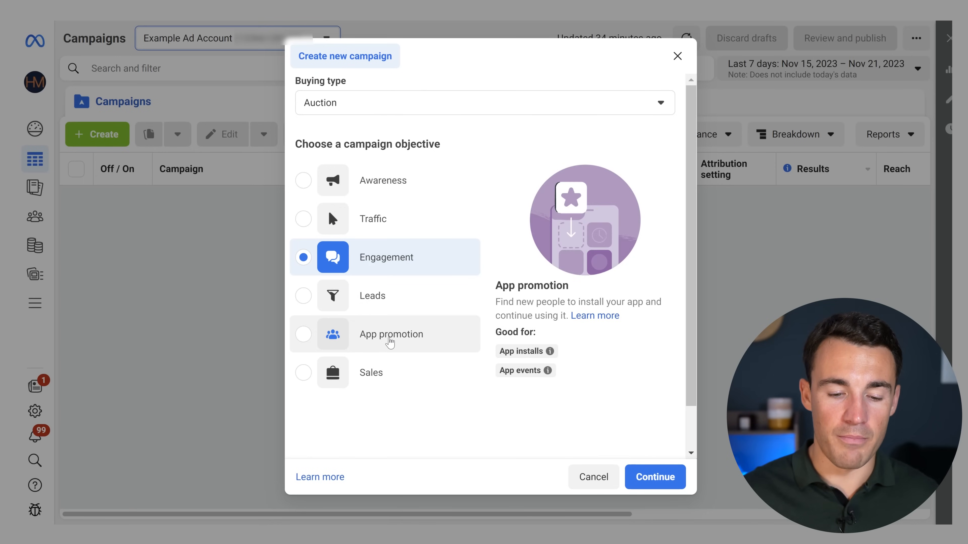
pyautogui.click(370, 304)
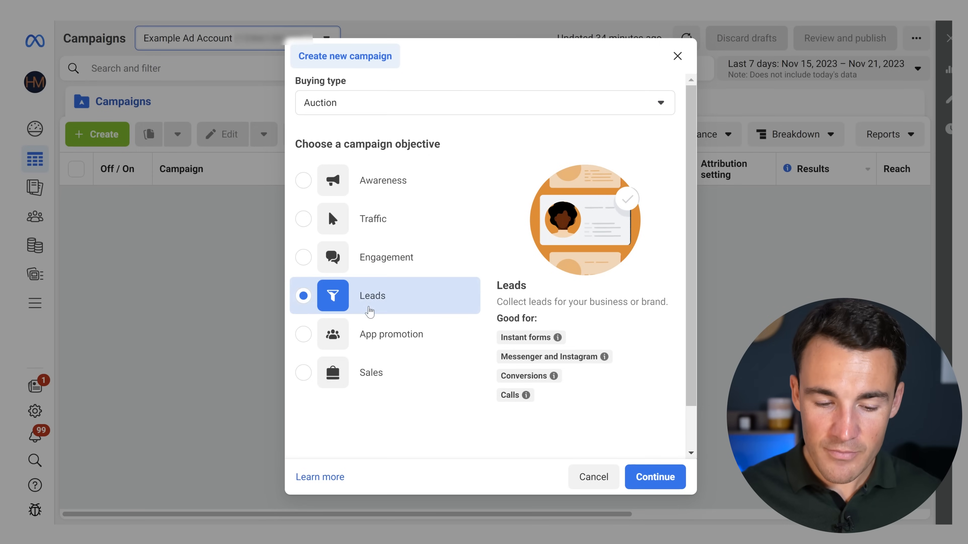
pyautogui.click(367, 364)
# - Compare the Leads objective with Traffic, Sales and Engagement by switching the selected campaign objective between them
pyautogui.click(370, 295)
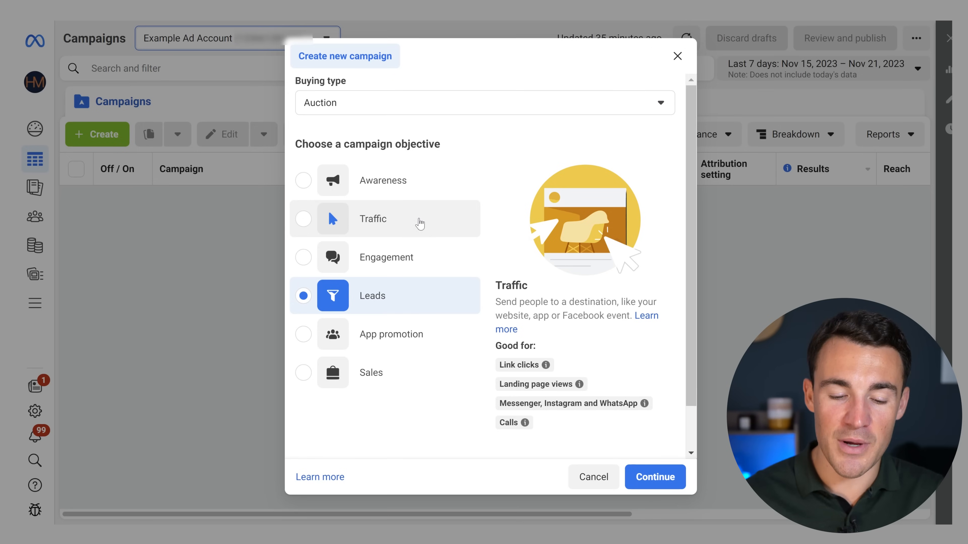
pyautogui.click(419, 224)
pyautogui.click(400, 310)
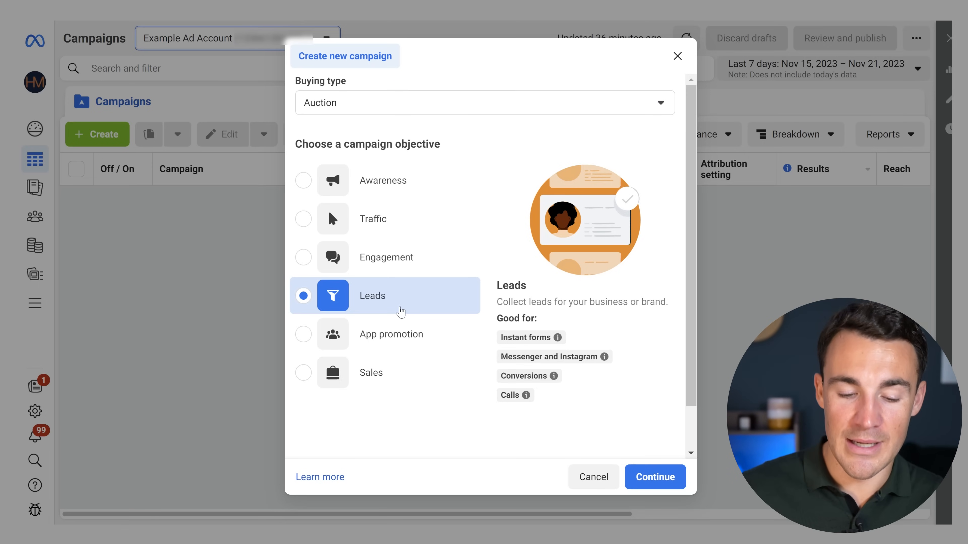
pyautogui.click(404, 384)
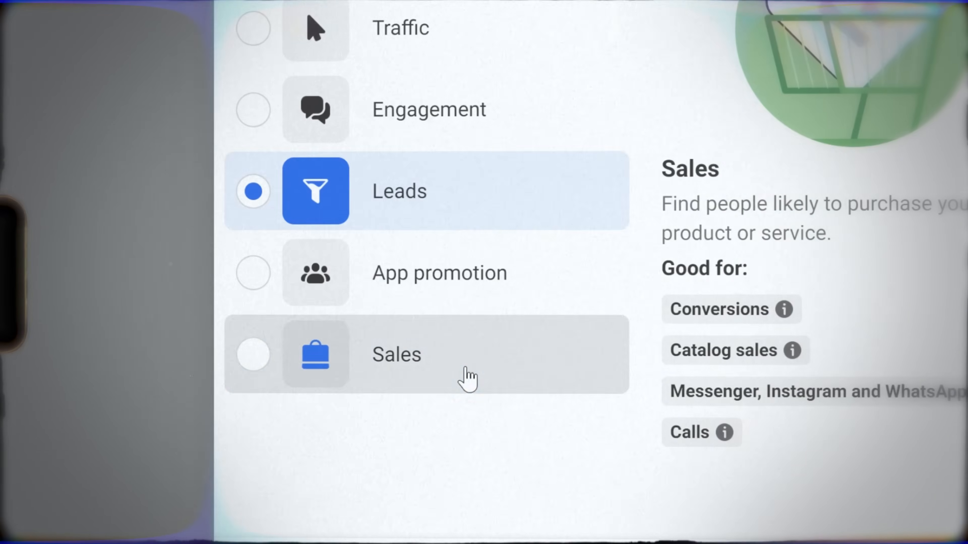
pyautogui.click(465, 369)
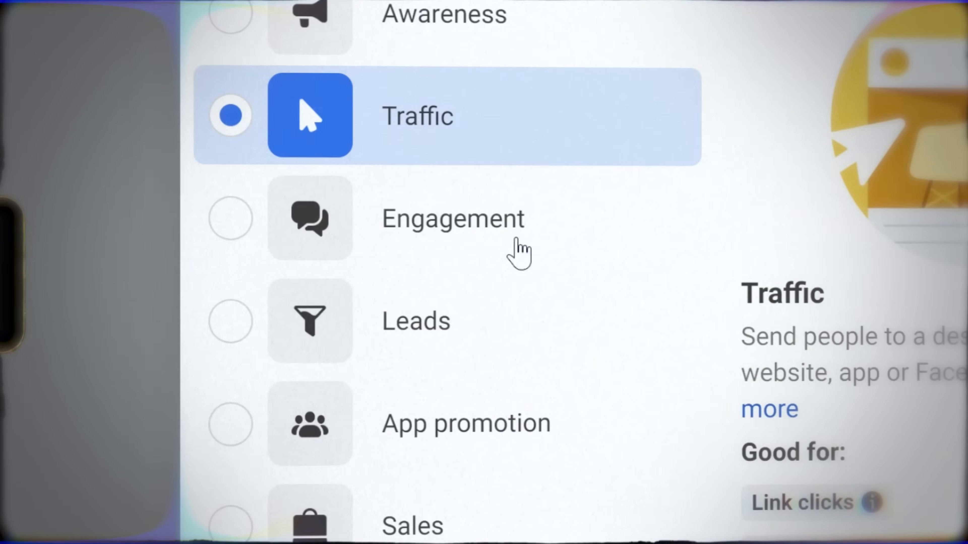
pyautogui.click(488, 329)
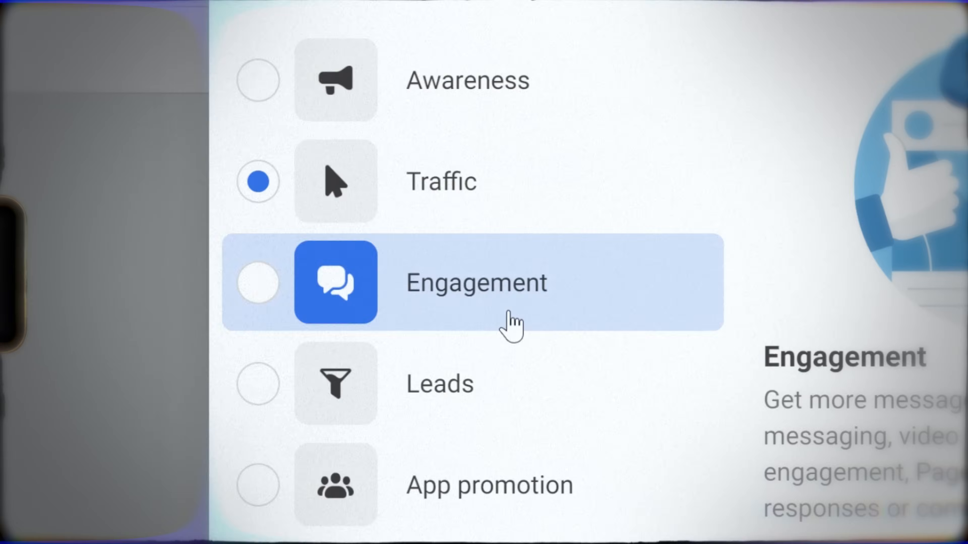
pyautogui.click(503, 324)
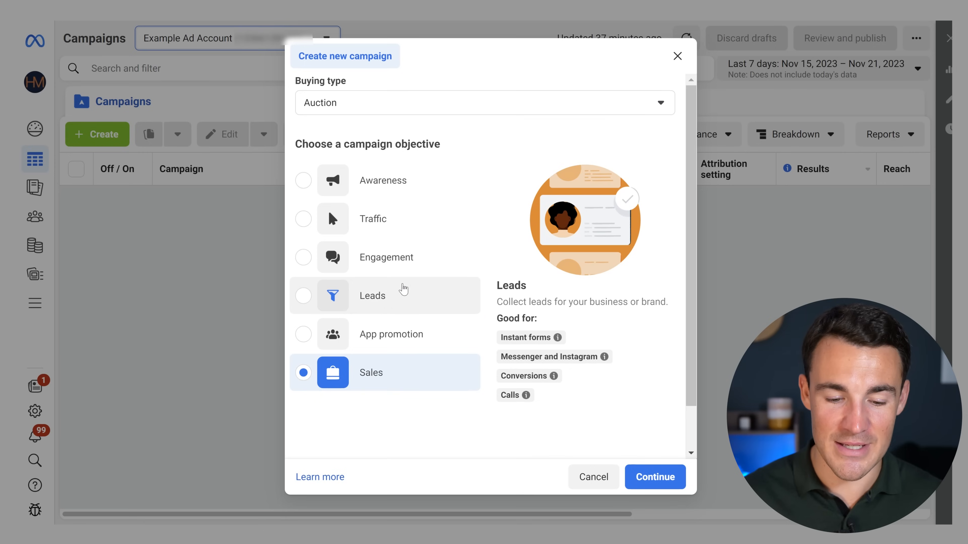
# - Create the campaign with the Leads objective and name it "New Year Leads Campaign"
pyautogui.click(372, 301)
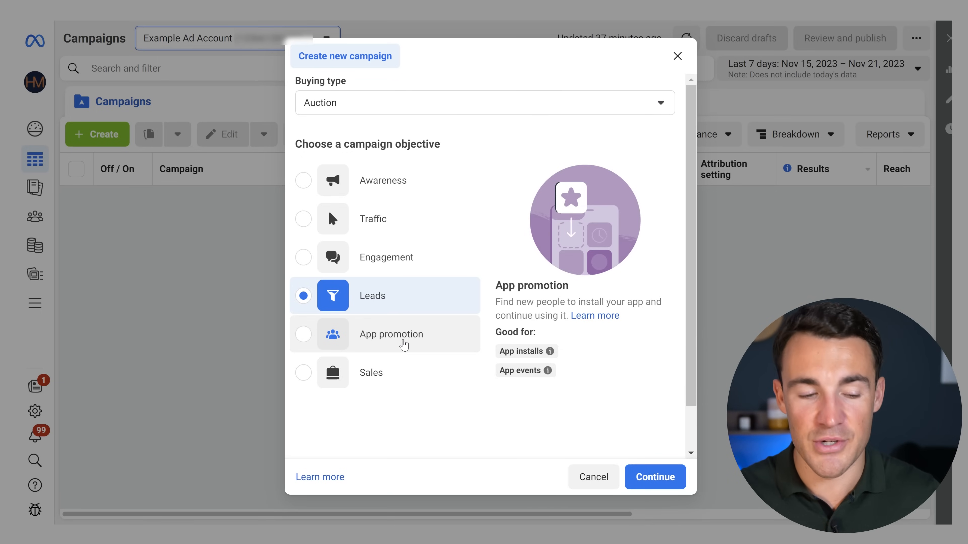
pyautogui.click(654, 478)
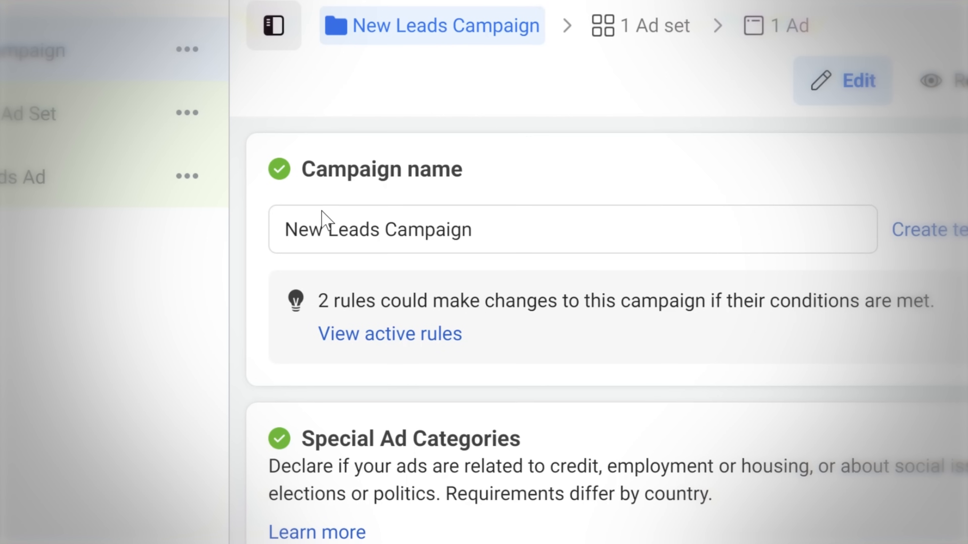
pyautogui.click(333, 137)
pyautogui.write('Year')
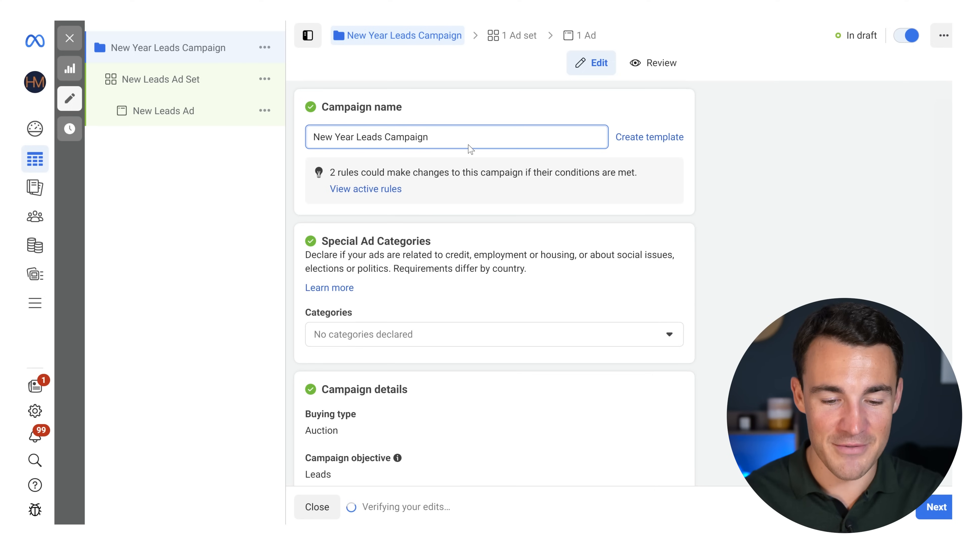
# - Review the special ad categories available for the campaign, from Credit through Social Issues, elections or politics
pyautogui.scroll(-1, 447, 258)
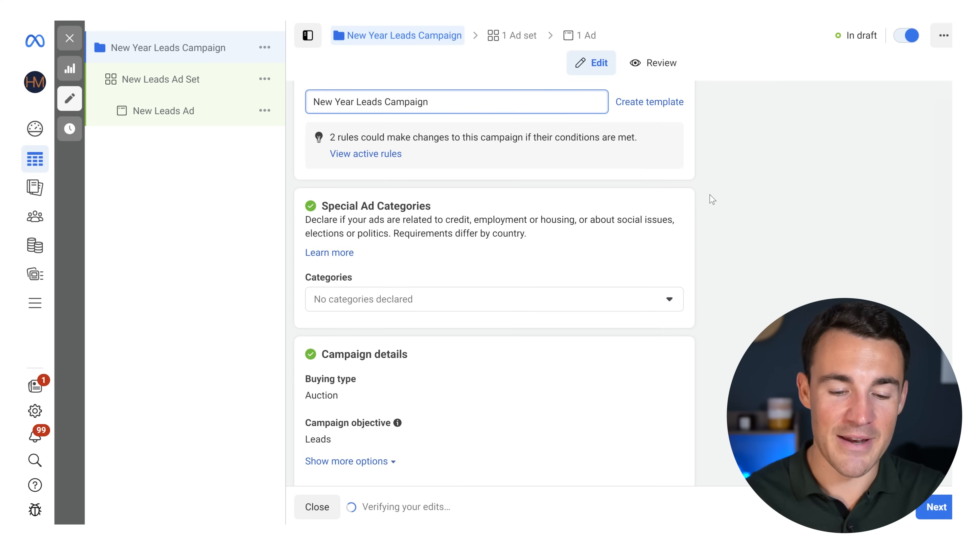
pyautogui.scroll(-2, 711, 199)
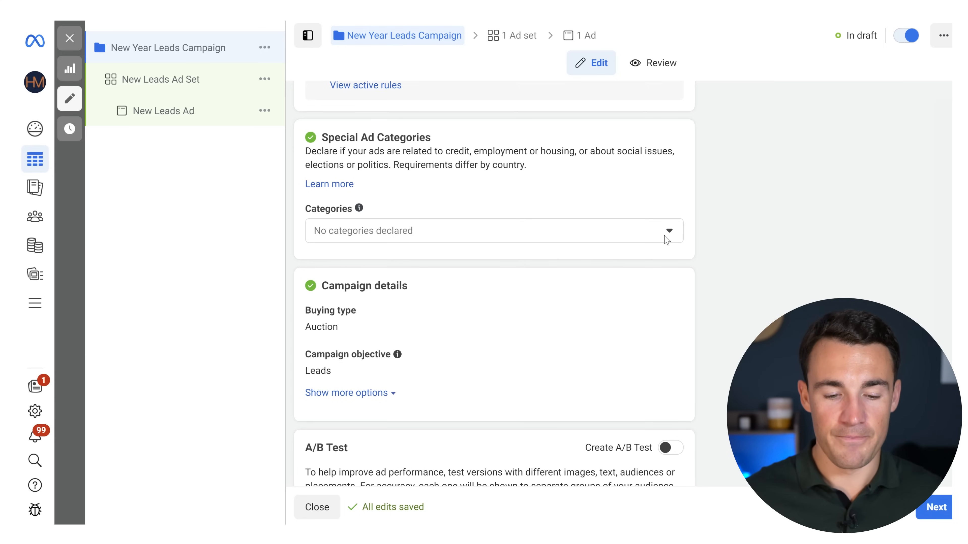
pyautogui.click(669, 235)
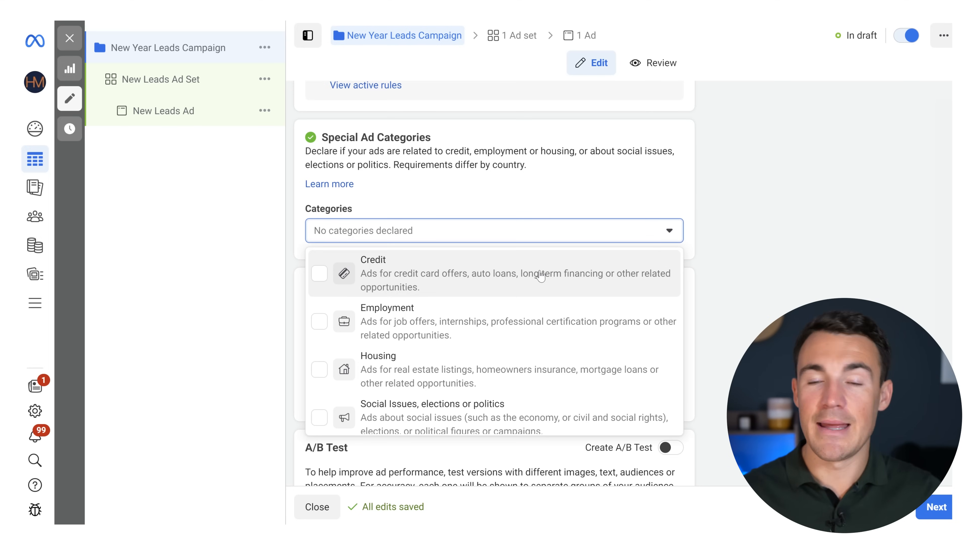
pyautogui.scroll(-1, 518, 381)
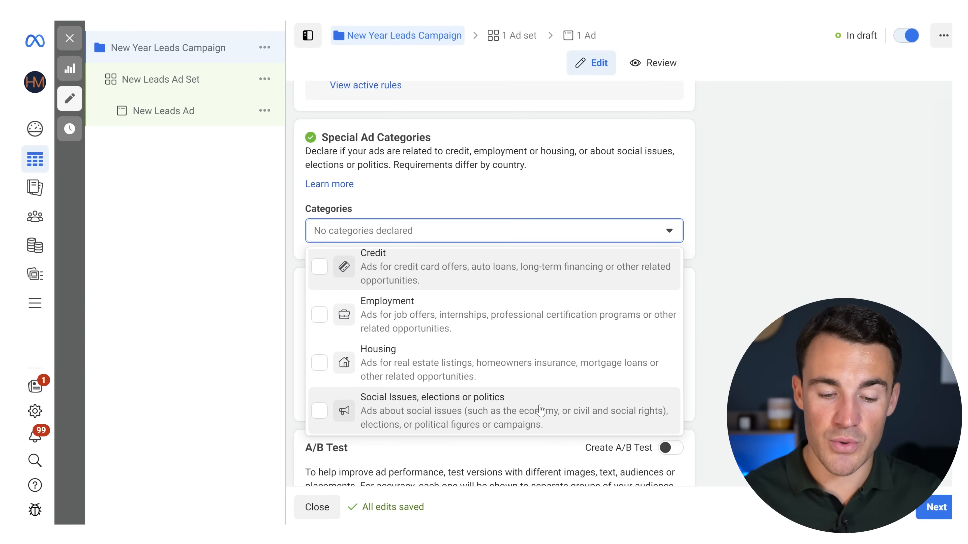
pyautogui.scroll(1, 607, 395)
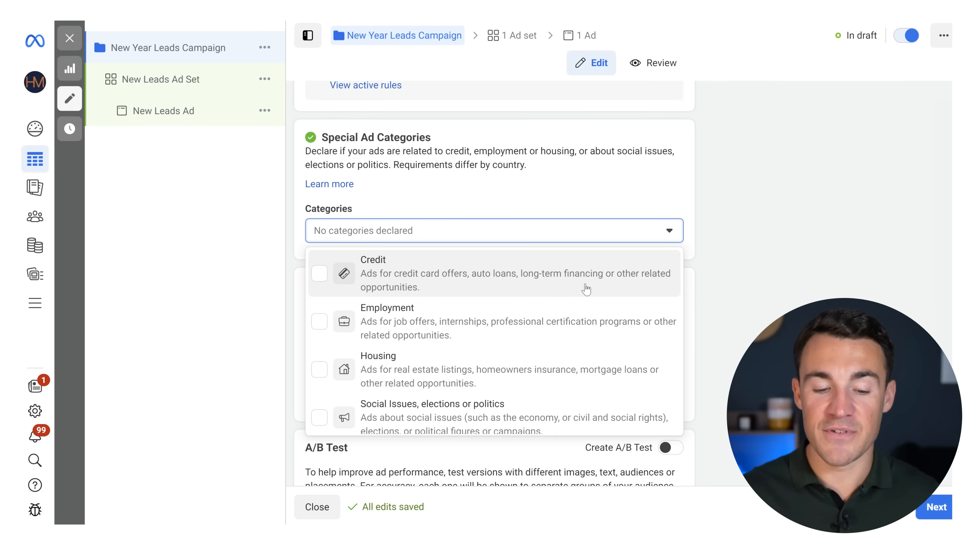
# - Try declaring Credit and Employment as special ad categories, and deselect Employment so that only Credit is declared
pyautogui.click(325, 281)
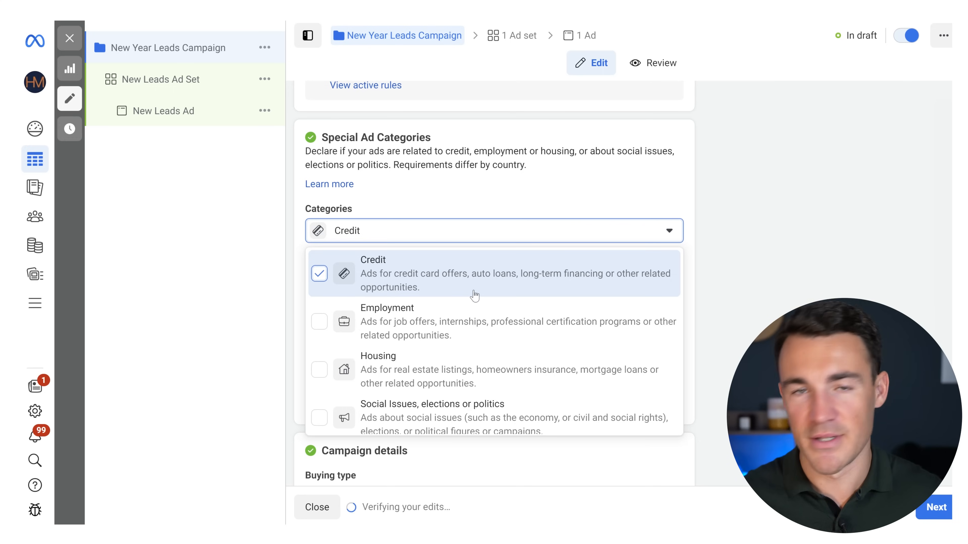
pyautogui.click(415, 334)
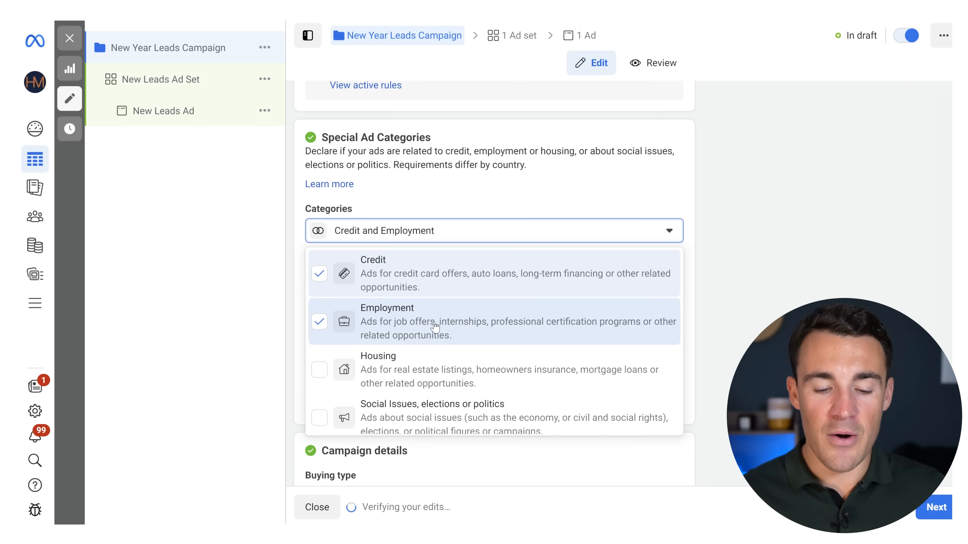
pyautogui.click(320, 324)
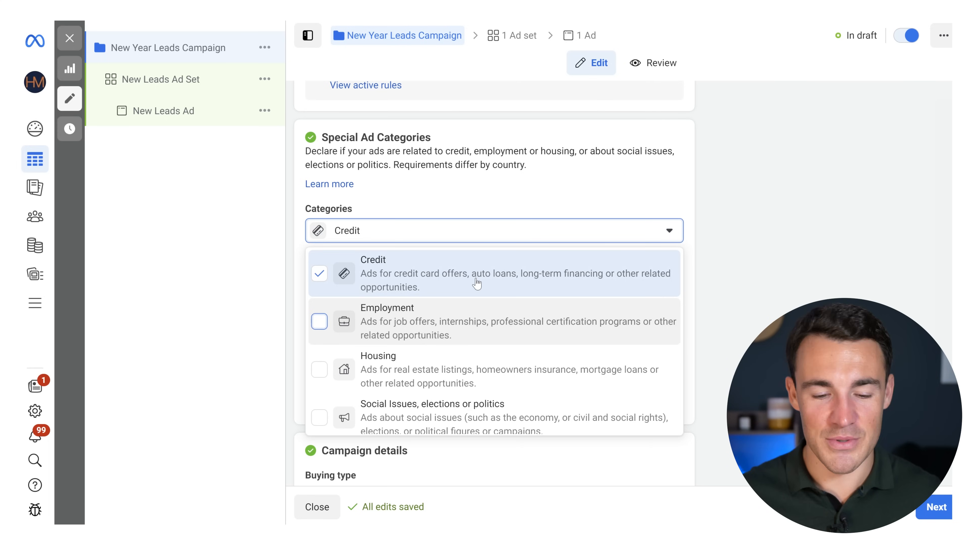
pyautogui.click(758, 246)
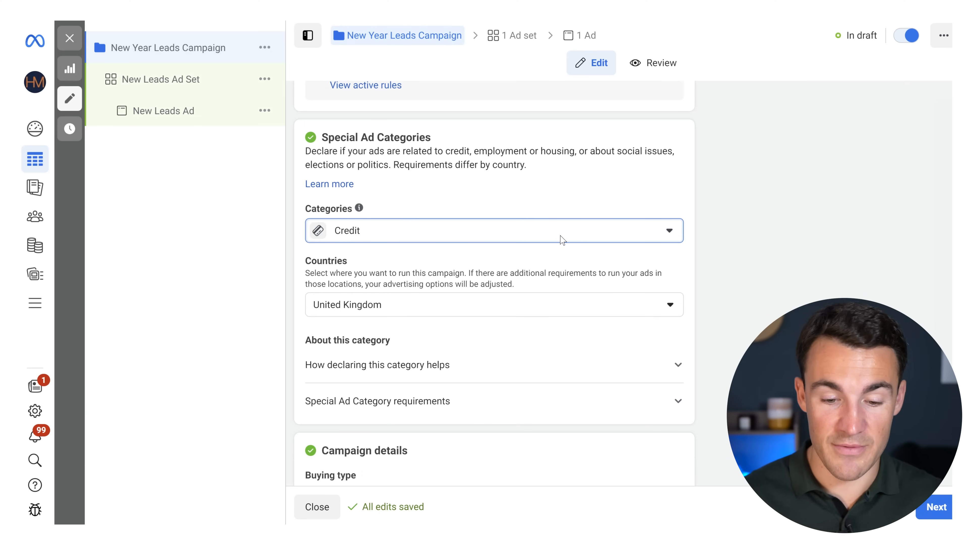
# - Clear the Credit declaration so the campaign has no special ad category
pyautogui.click(562, 239)
pyautogui.click(319, 279)
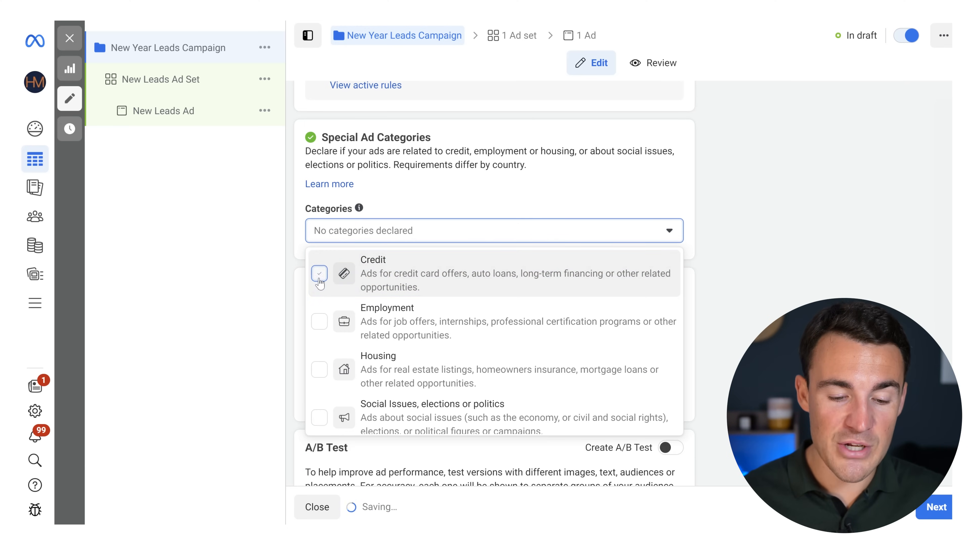
pyautogui.click(759, 192)
# - Try adding a campaign spending limit of £500 in the campaign details, and remove the limit again
pyautogui.scroll(-2, 702, 272)
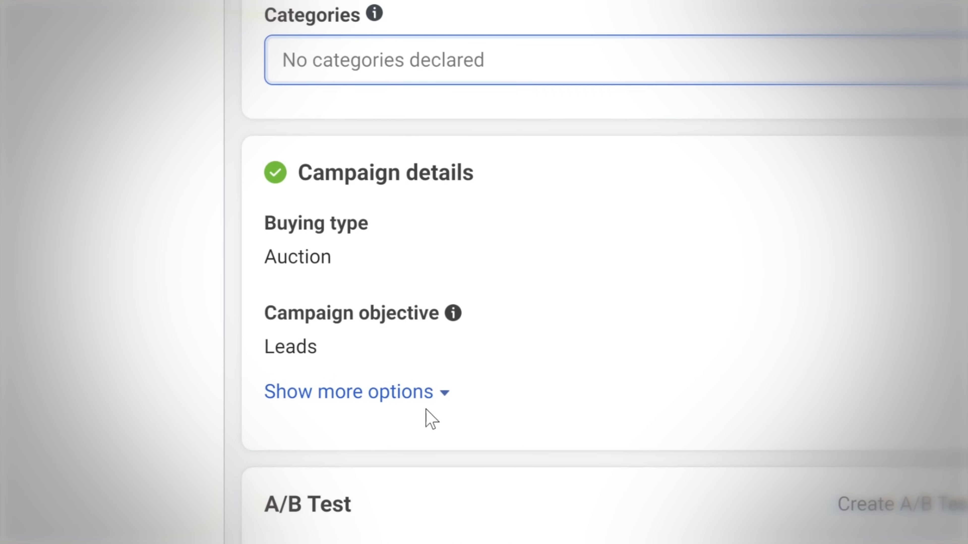
pyautogui.click(391, 396)
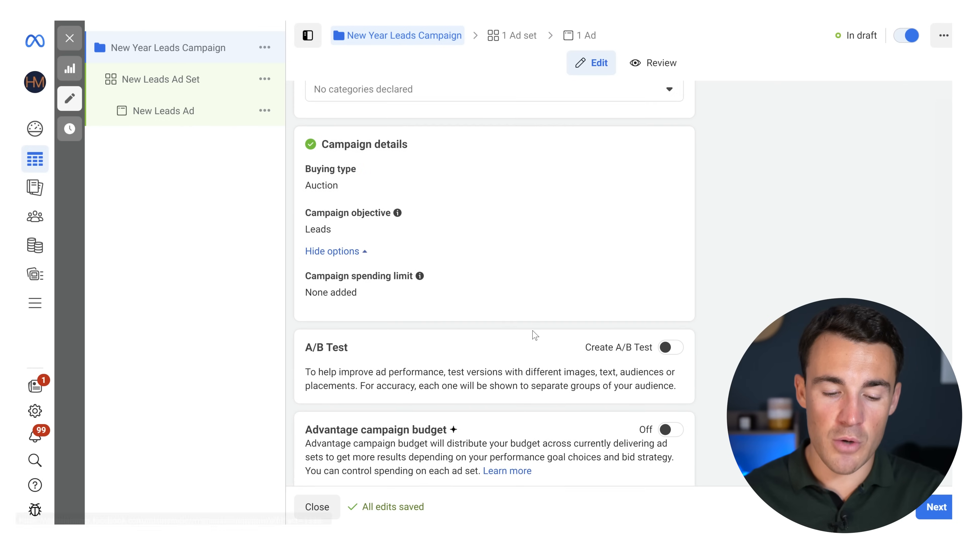
pyautogui.scroll(-1, 535, 335)
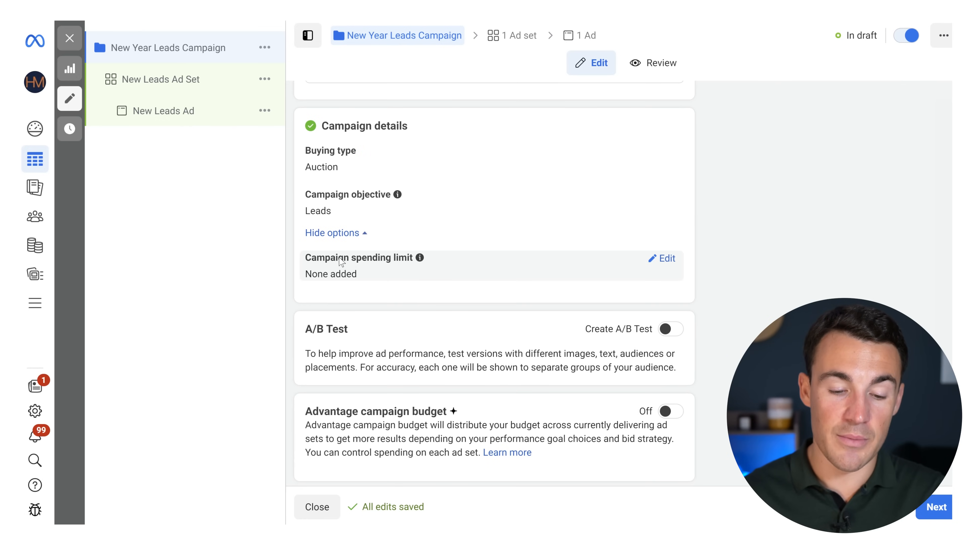
pyautogui.click(666, 260)
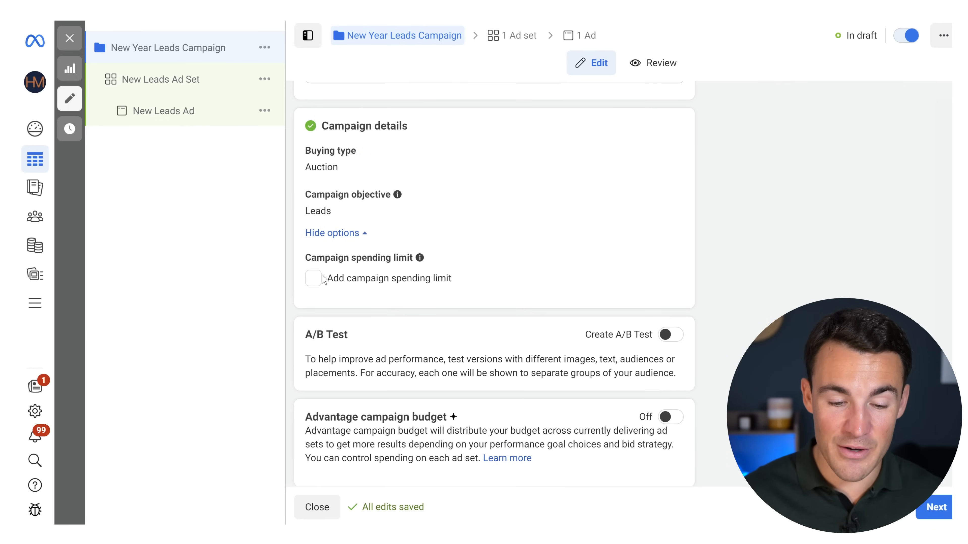
pyautogui.click(313, 281)
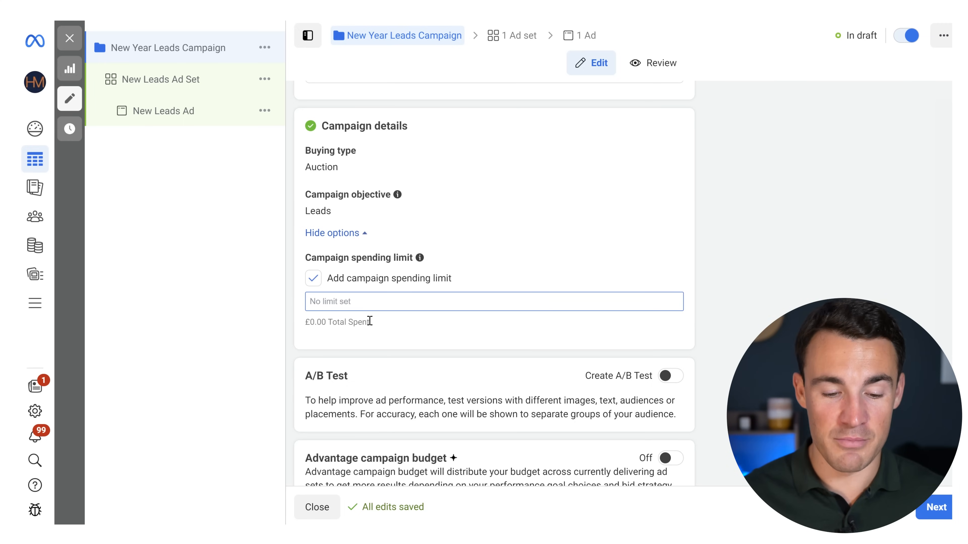
pyautogui.write('500')
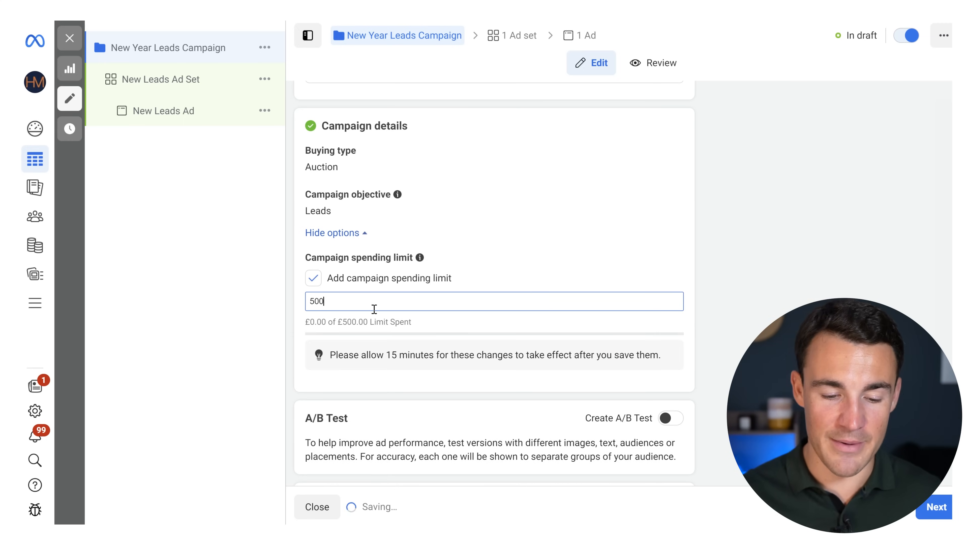
pyautogui.click(736, 251)
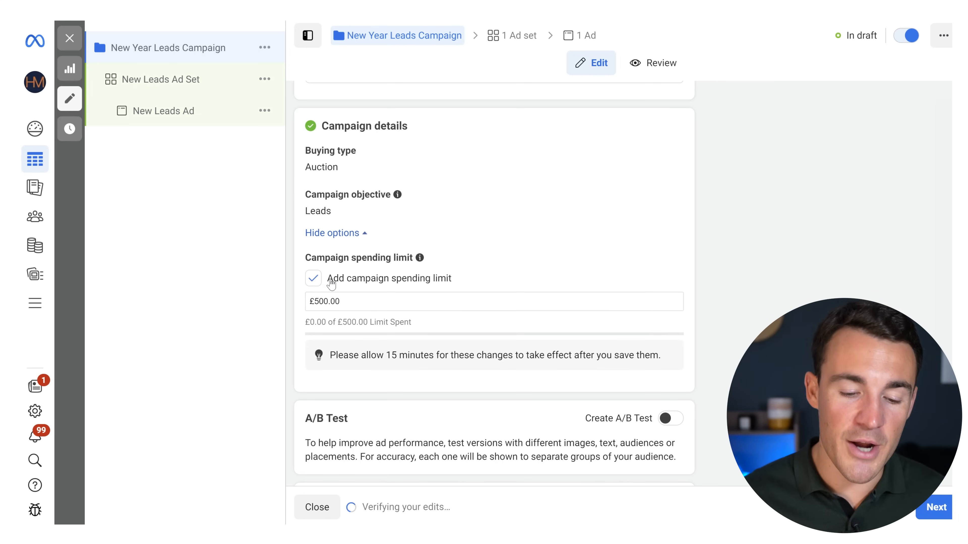
pyautogui.click(330, 281)
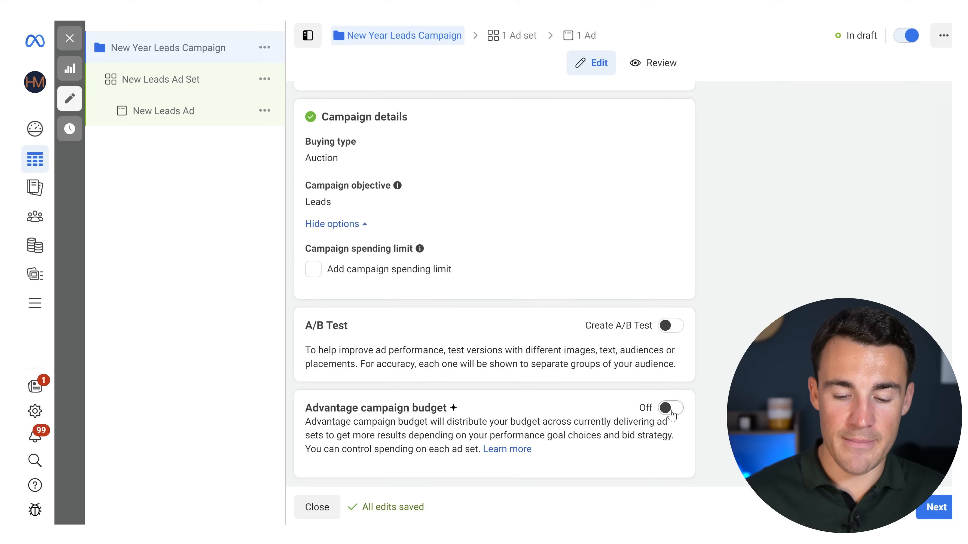
# - Turn on Advantage campaign budget and show the Daily Budget and Lifetime Budget choices for the campaign budget
pyautogui.click(670, 408)
pyautogui.scroll(-4, 494, 282)
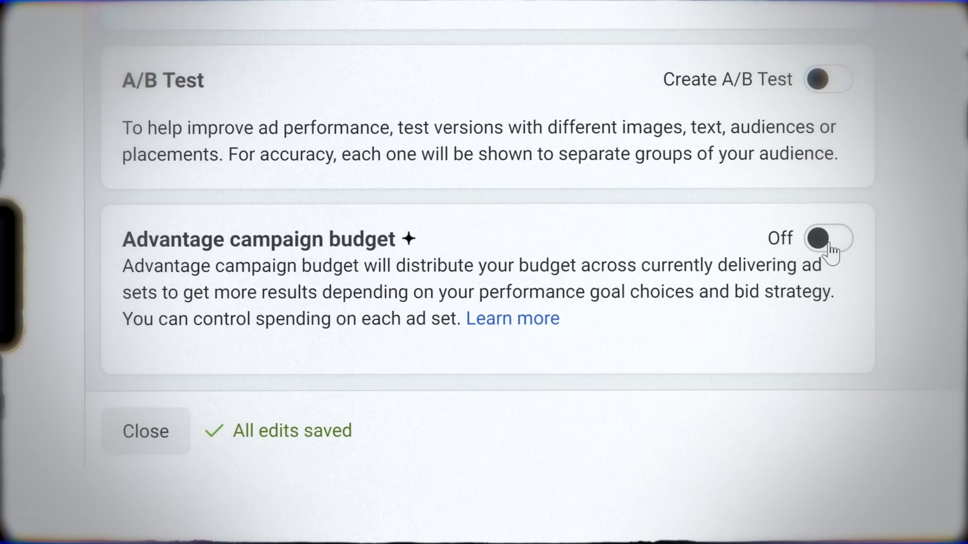
pyautogui.click(831, 246)
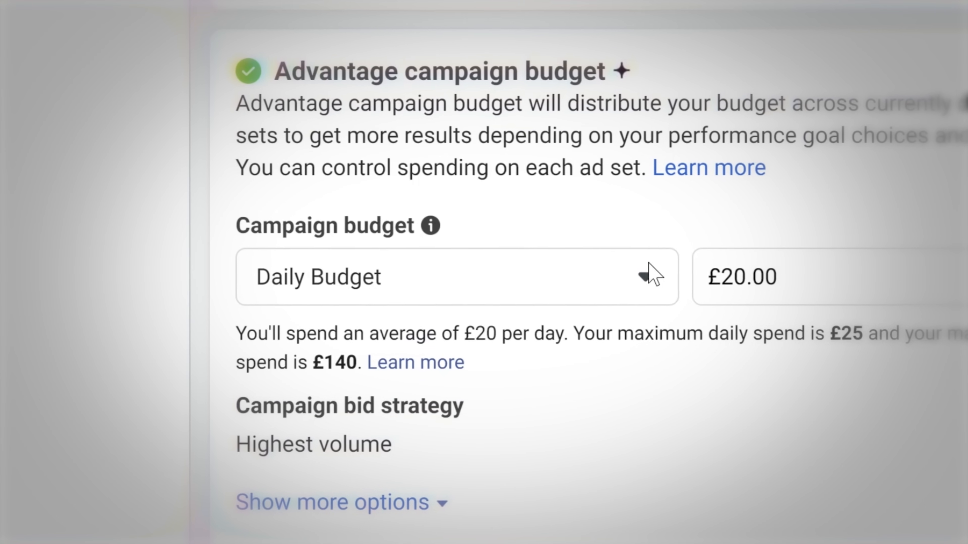
pyautogui.click(647, 276)
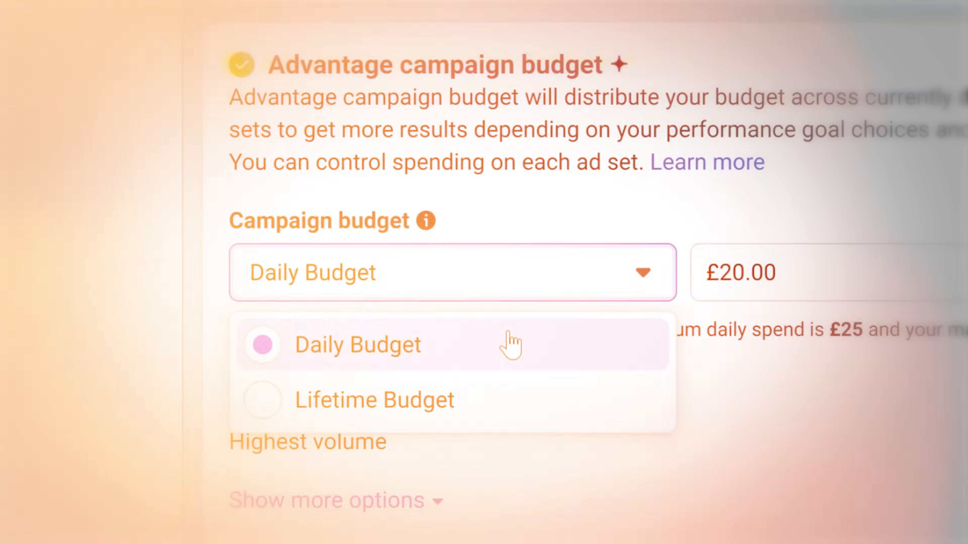
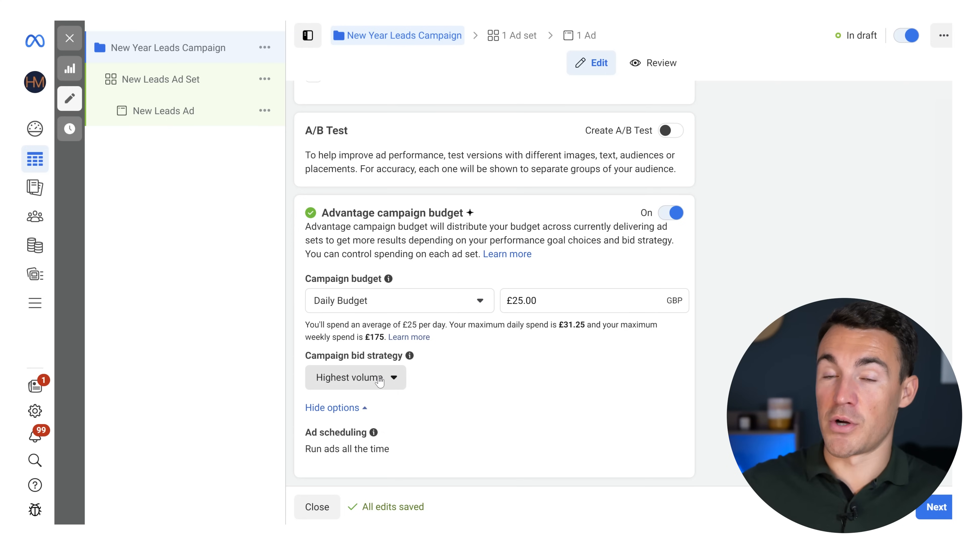
# - Review the campaign bid strategy alternatives, including Cost per result goal and Bid cap, and keep Highest volume
pyautogui.click(379, 382)
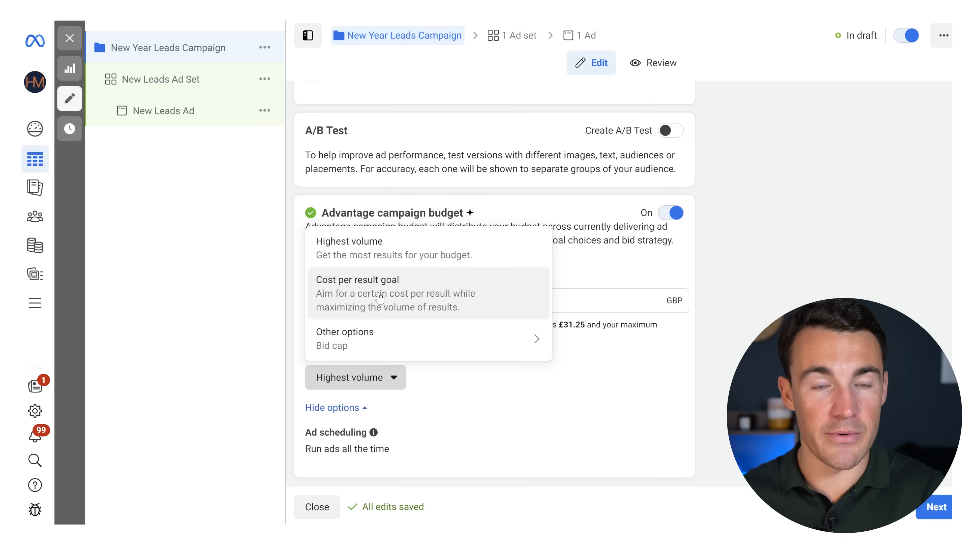
pyautogui.moveTo(387, 344)
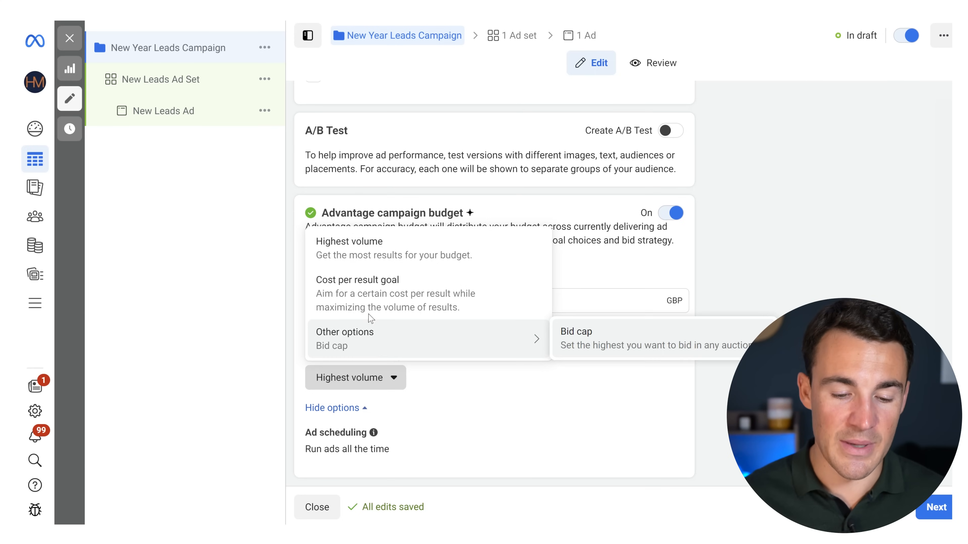
pyautogui.click(376, 382)
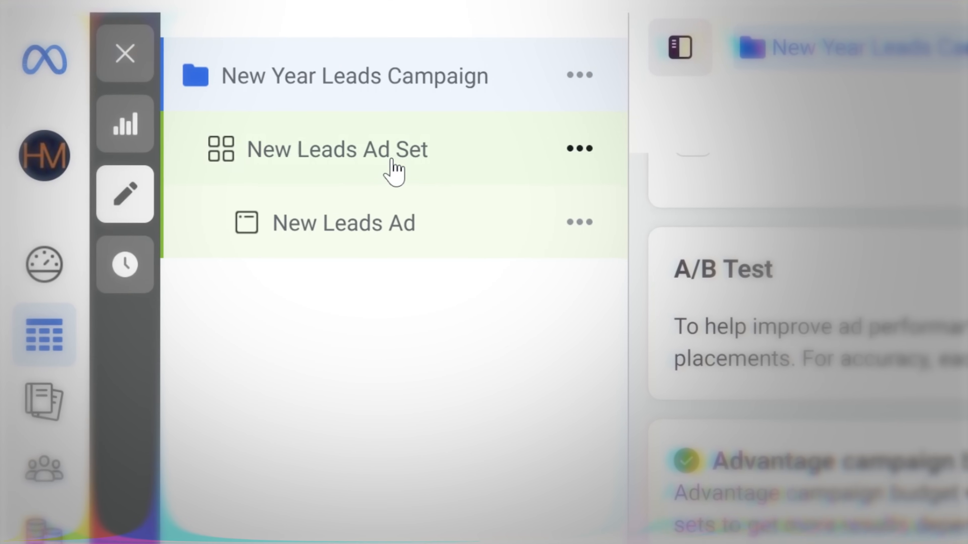
# - Open the settings of the New Leads Ad Set under the campaign at its conversion location choices
pyautogui.click(394, 170)
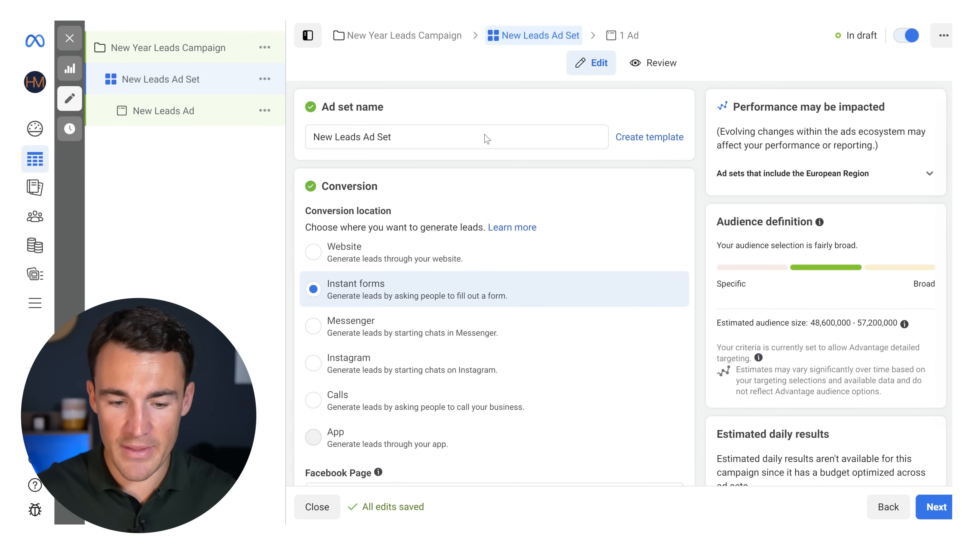
pyautogui.scroll(-1, 701, 202)
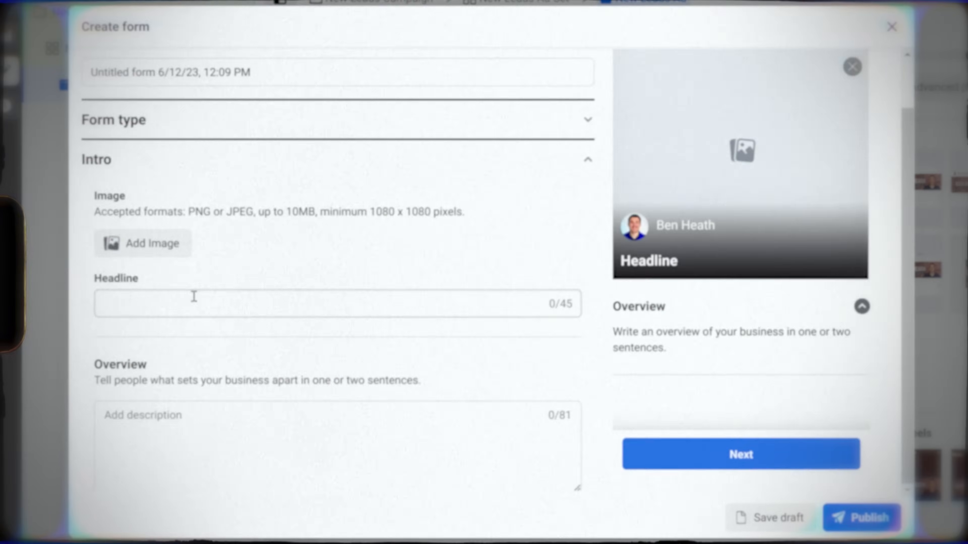
# - Enter "Book your free advertising strategy session" as the lead form's intro headline and begin the overview description with "Book your f"
pyautogui.click(194, 301)
pyautogui.write('Book your free advertising strategy session')
pyautogui.scroll(-2, 328, 266)
pyautogui.click(180, 328)
pyautogui.write('Book your f')
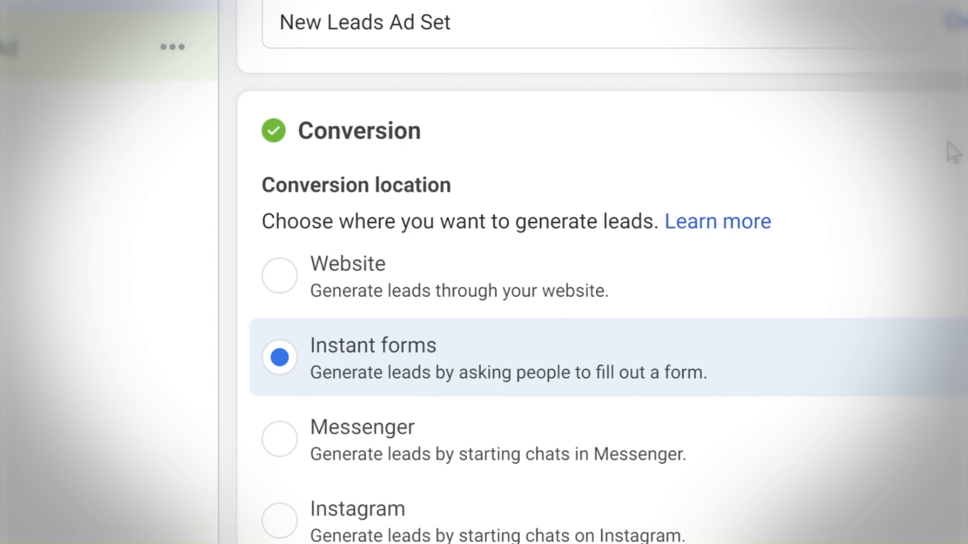
# - Compare the Website and Instant forms conversion locations and set the New Leads Ad Set to Website
pyautogui.click(343, 213)
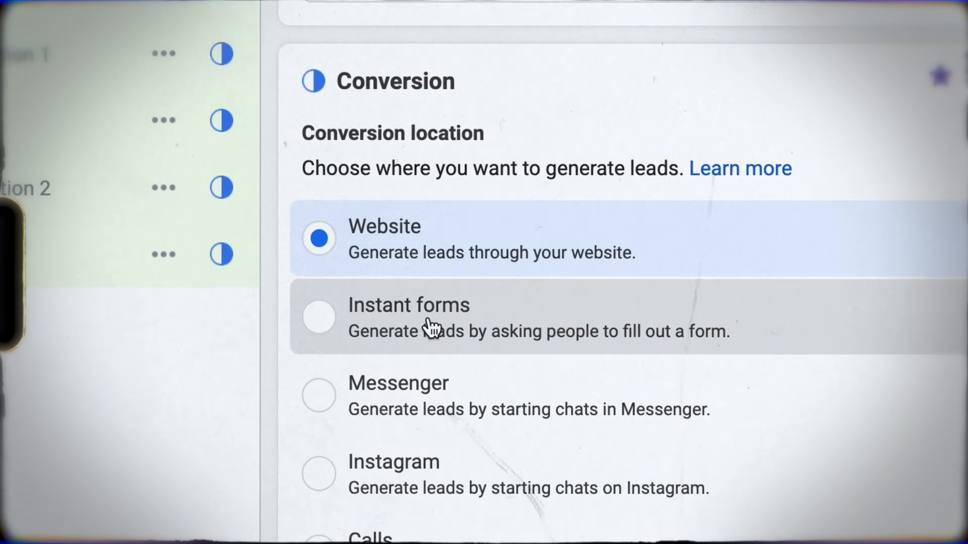
pyautogui.click(423, 320)
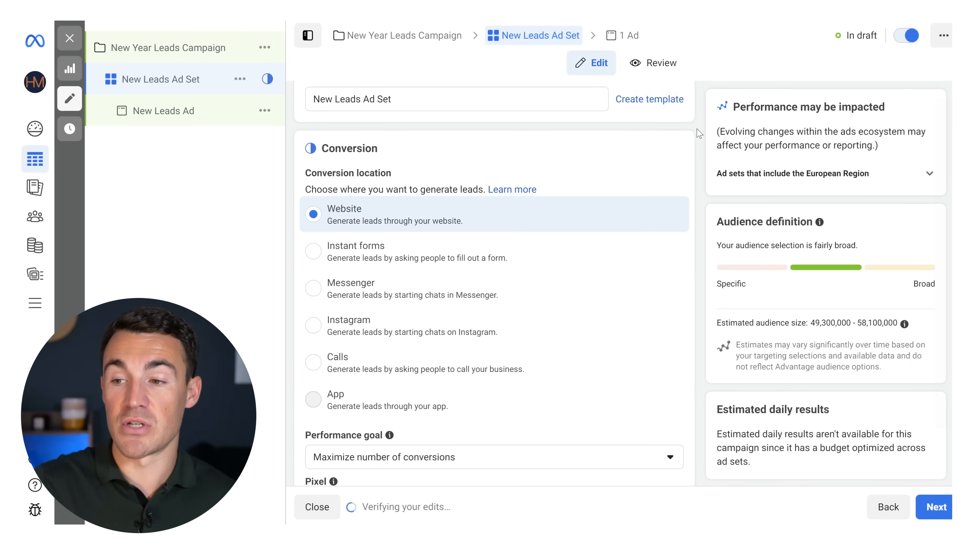
pyautogui.click(313, 214)
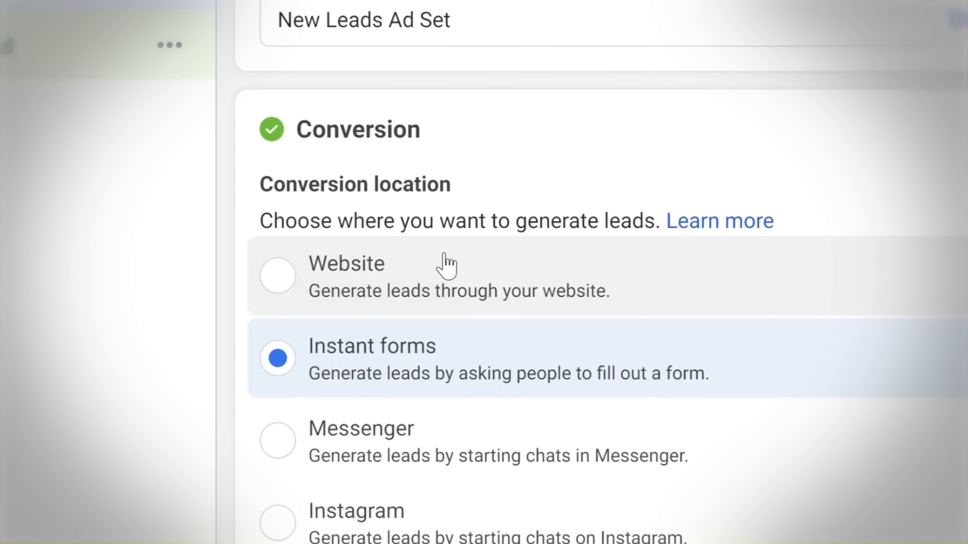
pyautogui.click(447, 267)
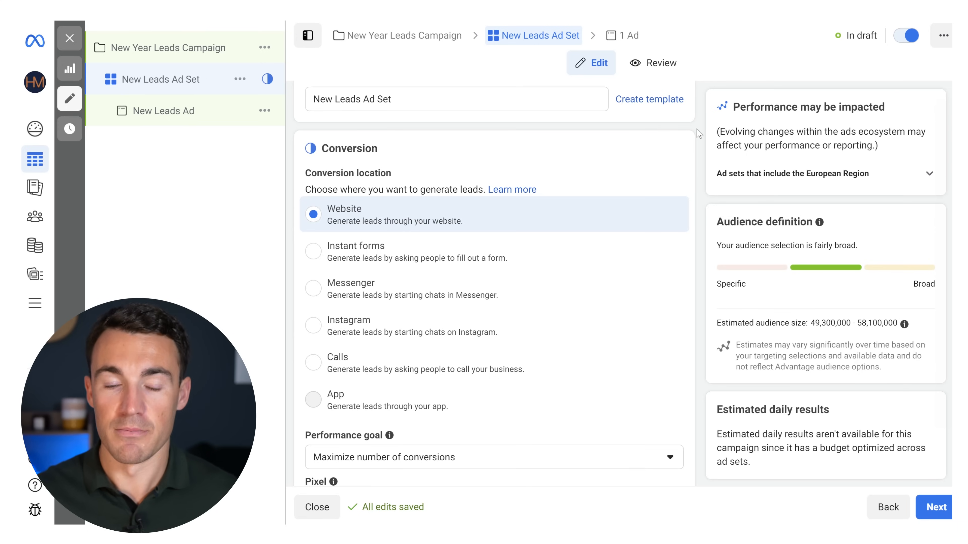
# - Review the ad set's performance goal options and keep Maximize number of conversions
pyautogui.scroll(-3, 698, 133)
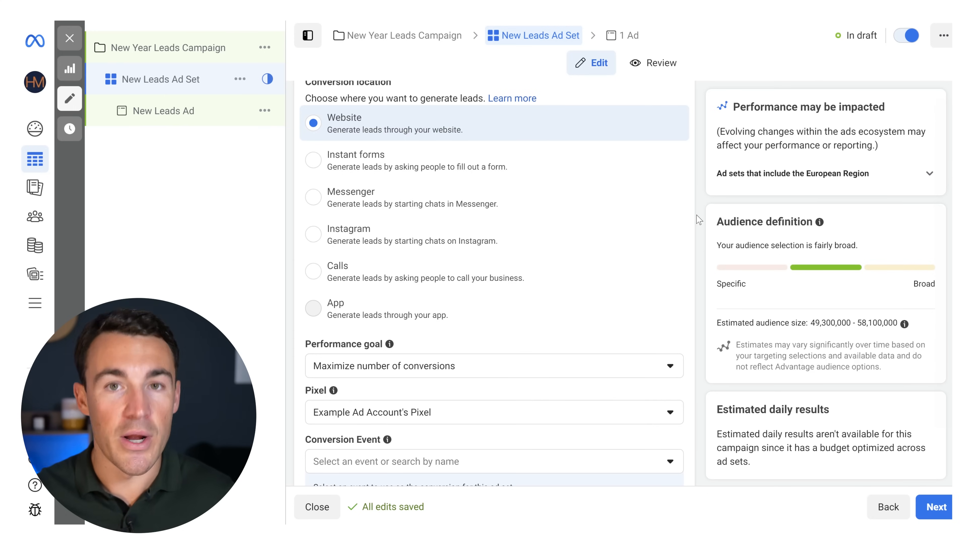
pyautogui.scroll(-3, 694, 221)
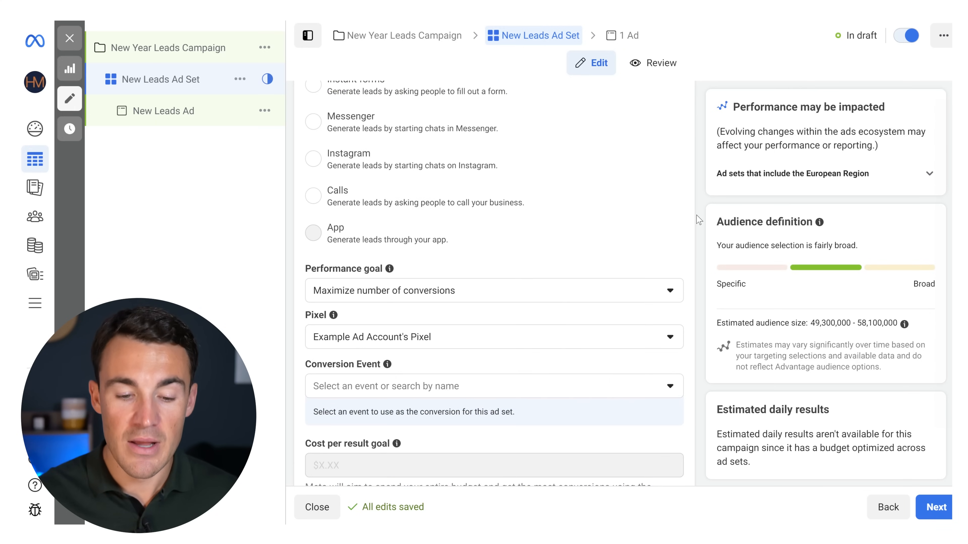
pyautogui.click(671, 255)
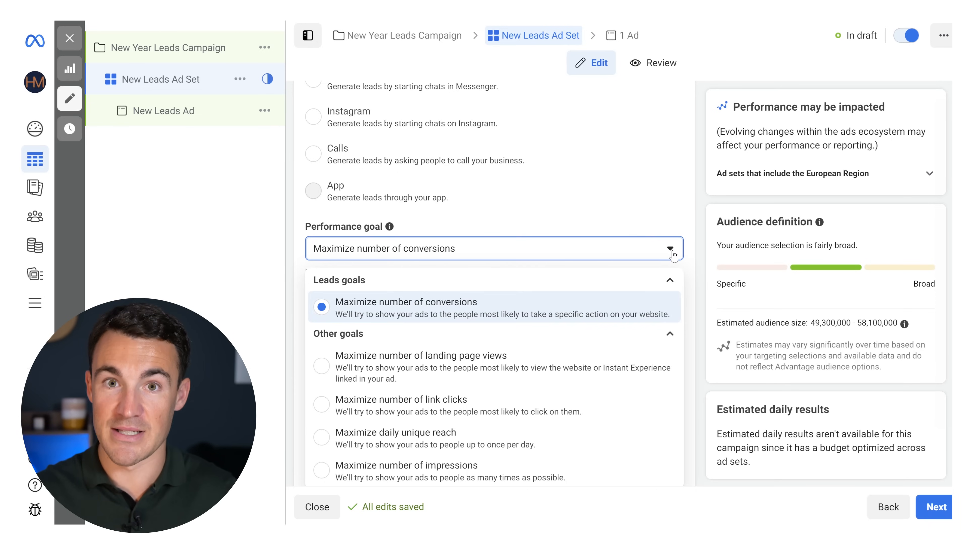
pyautogui.scroll(-2, 618, 282)
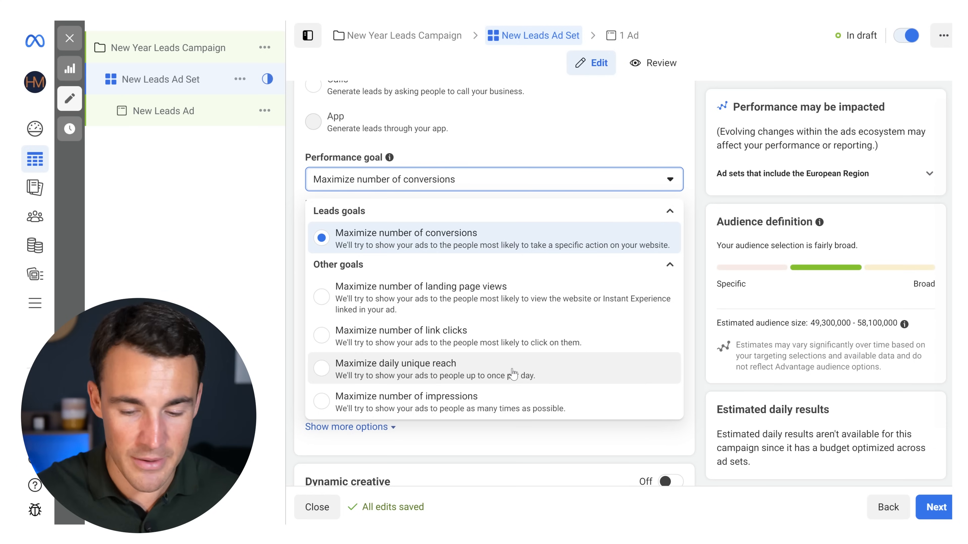
pyautogui.click(541, 244)
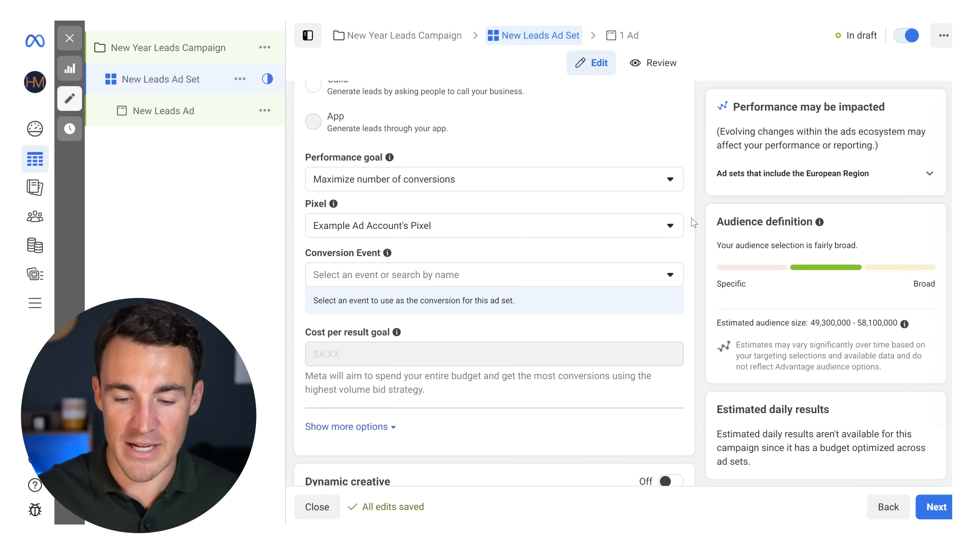
# - Choose Lead as the ad set's conversion event and dismiss the optimization notice below it
pyautogui.scroll(-1, 447, 179)
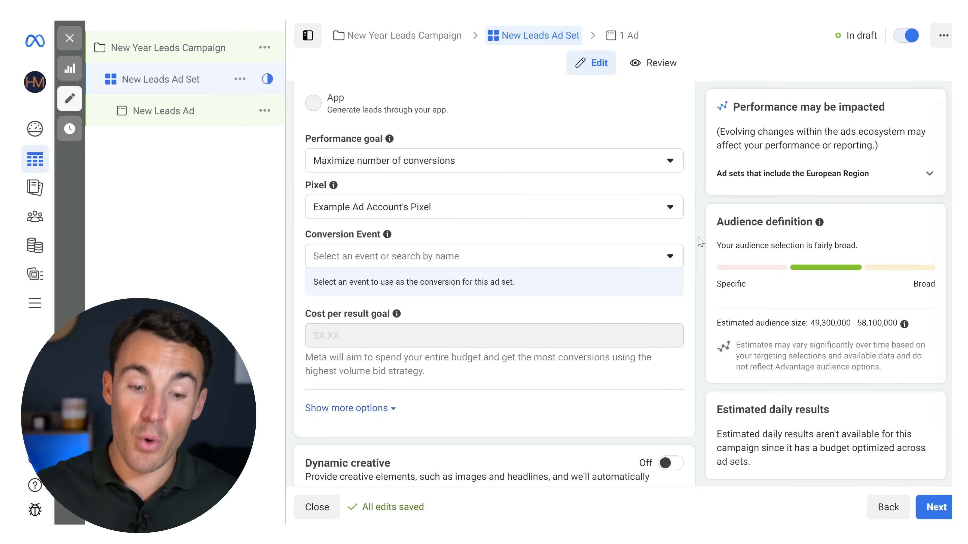
pyautogui.click(636, 256)
pyautogui.scroll(-3, 576, 382)
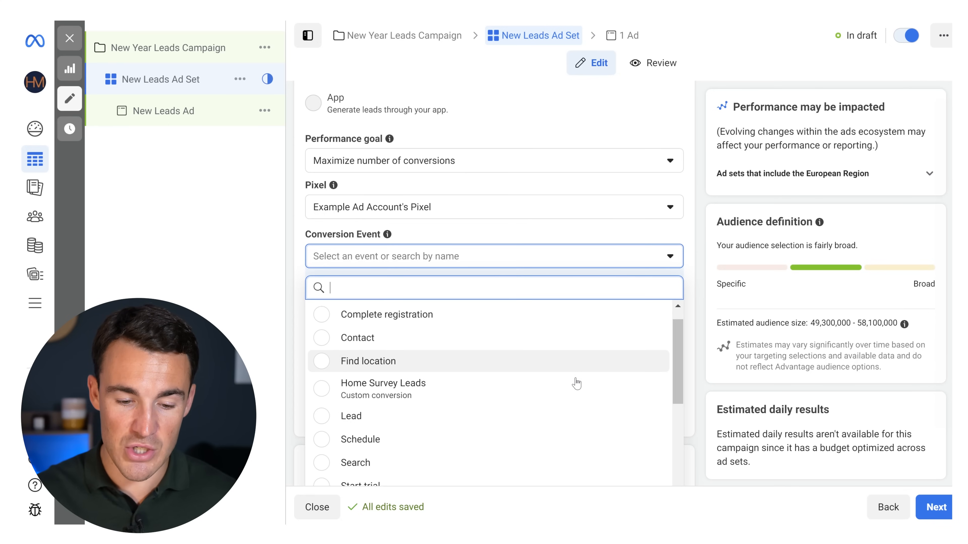
pyautogui.scroll(-1, 577, 382)
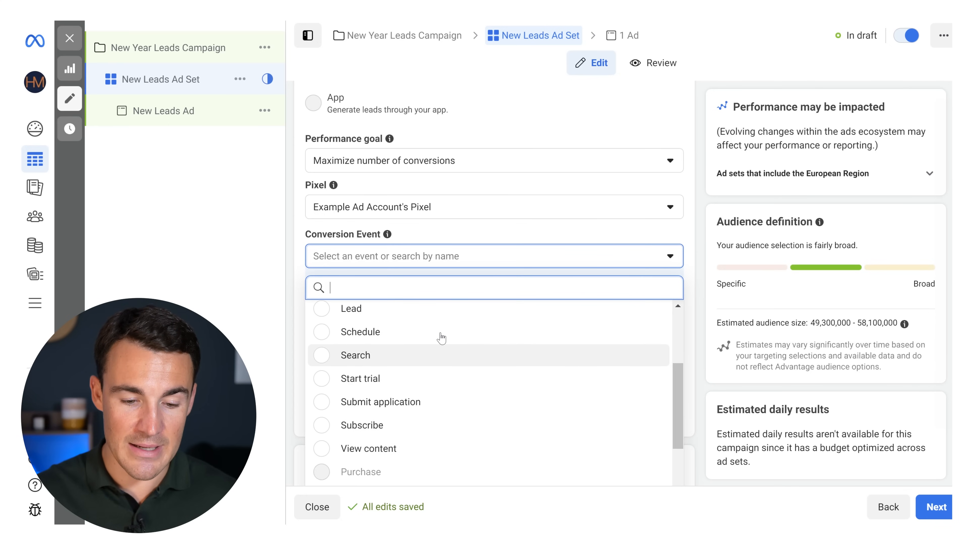
pyautogui.click(409, 314)
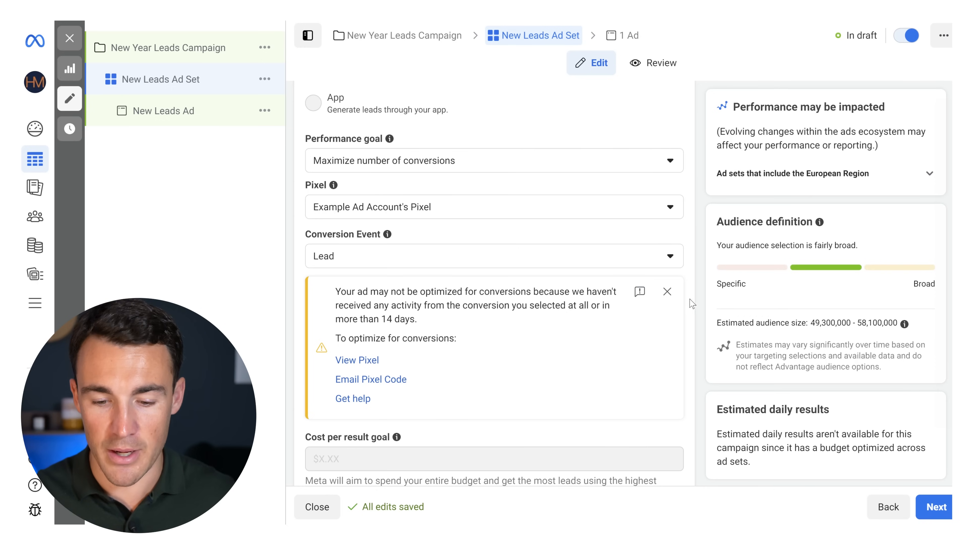
pyautogui.click(666, 292)
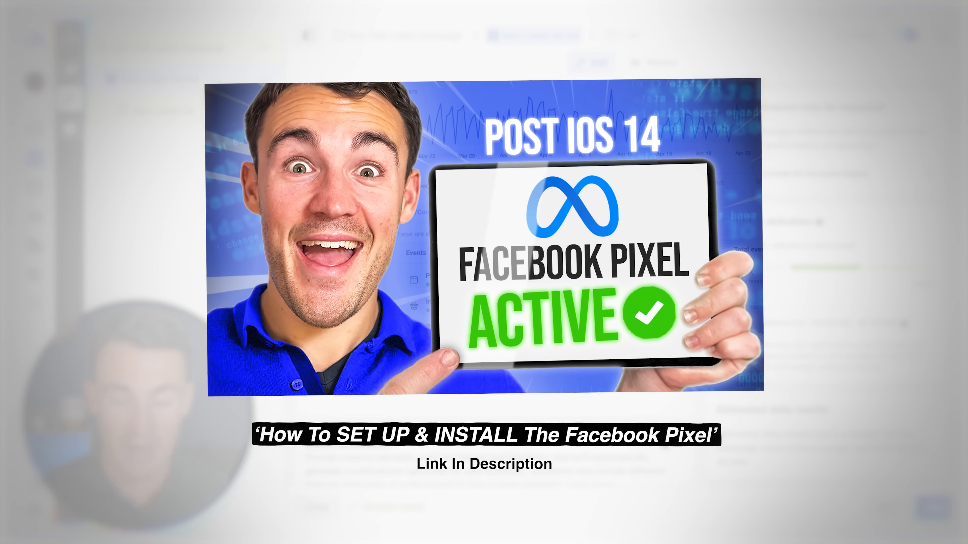
# - Open the ad set's attribution setting for editing and review the click-through and view-through windows, keeping 7 days and 1 day
pyautogui.scroll(-2, 697, 254)
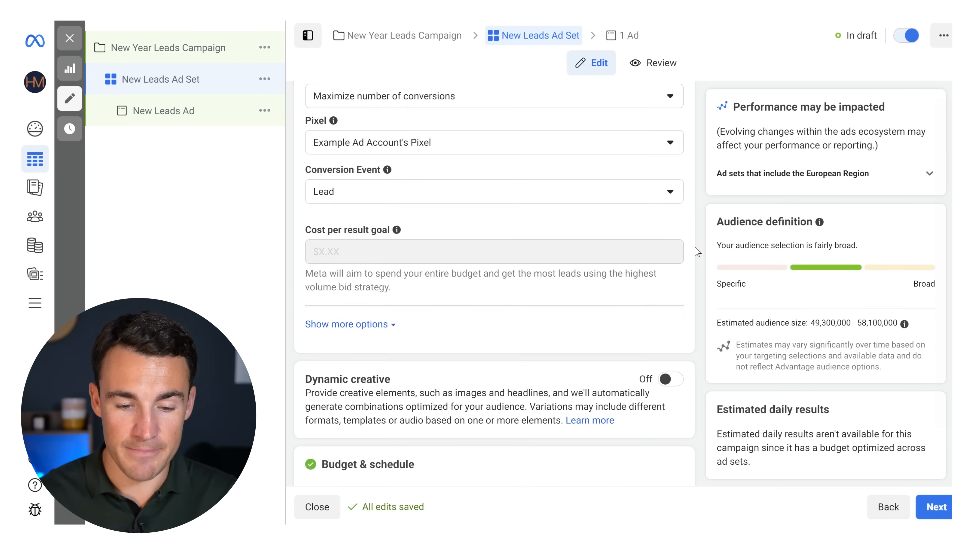
pyautogui.click(340, 324)
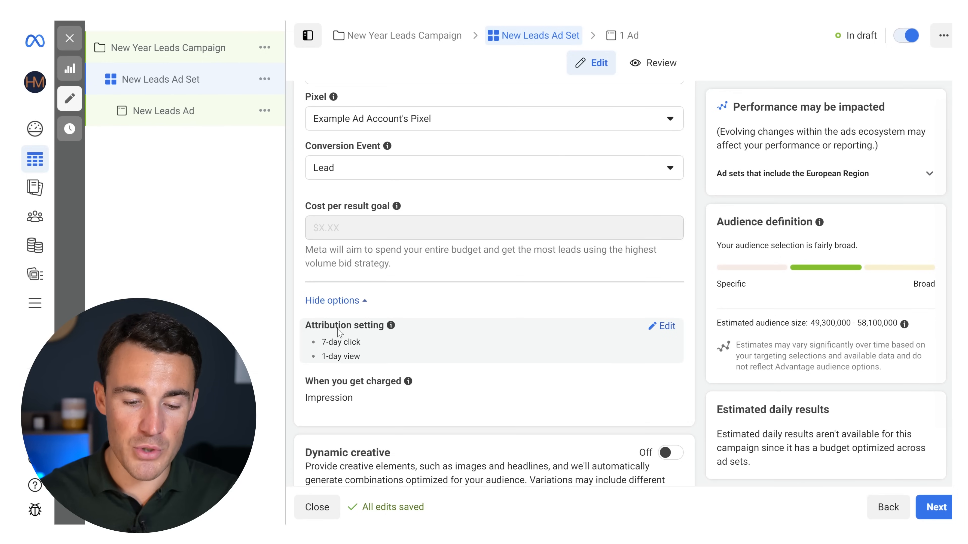
pyautogui.click(667, 328)
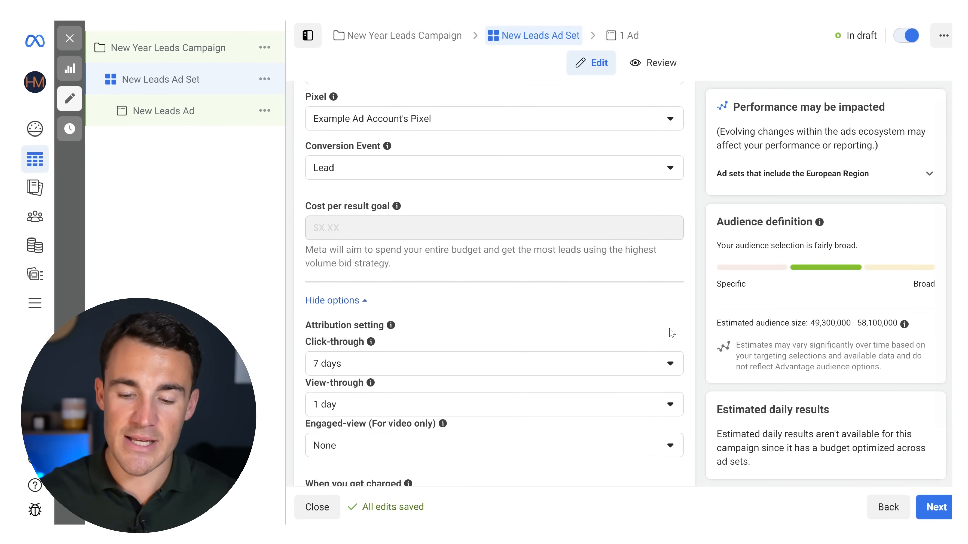
pyautogui.scroll(-1, 698, 327)
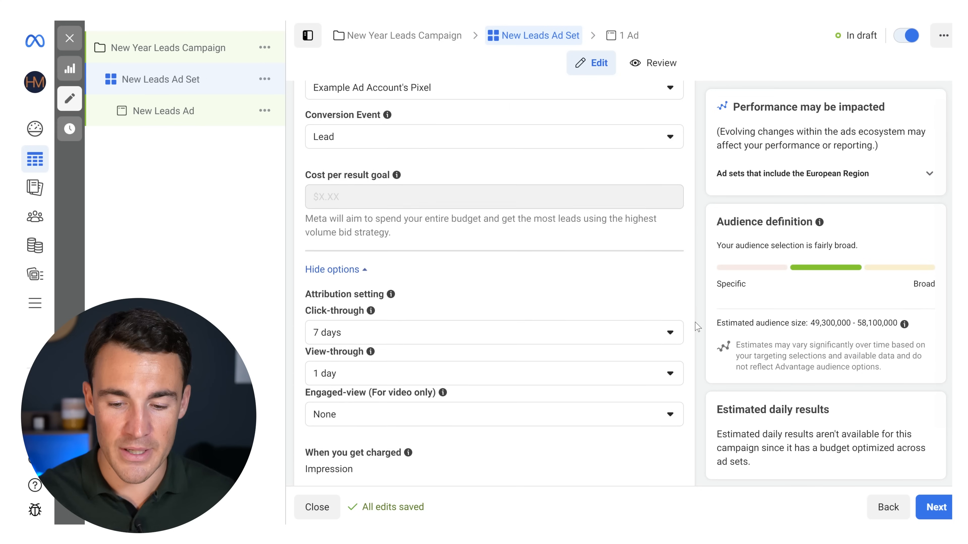
pyautogui.scroll(-2, 697, 327)
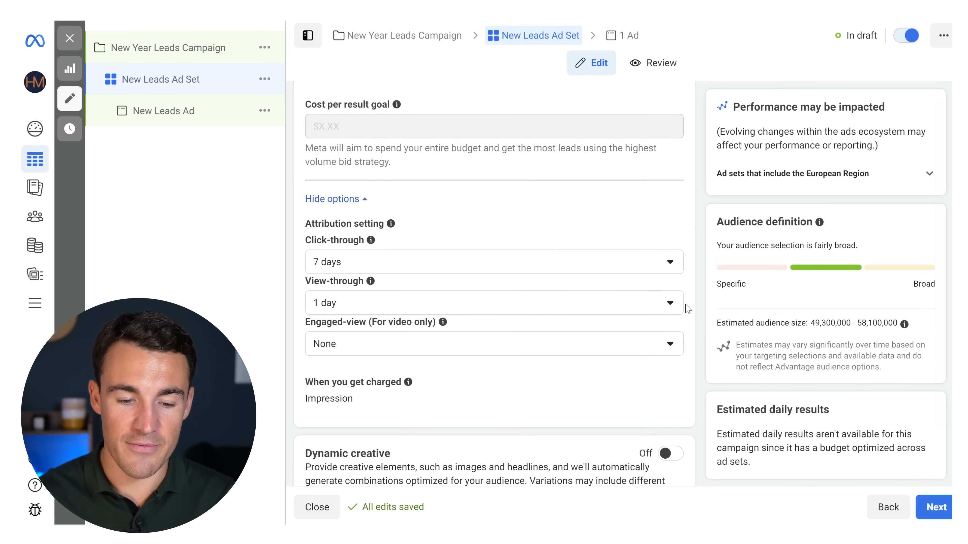
pyautogui.click(670, 264)
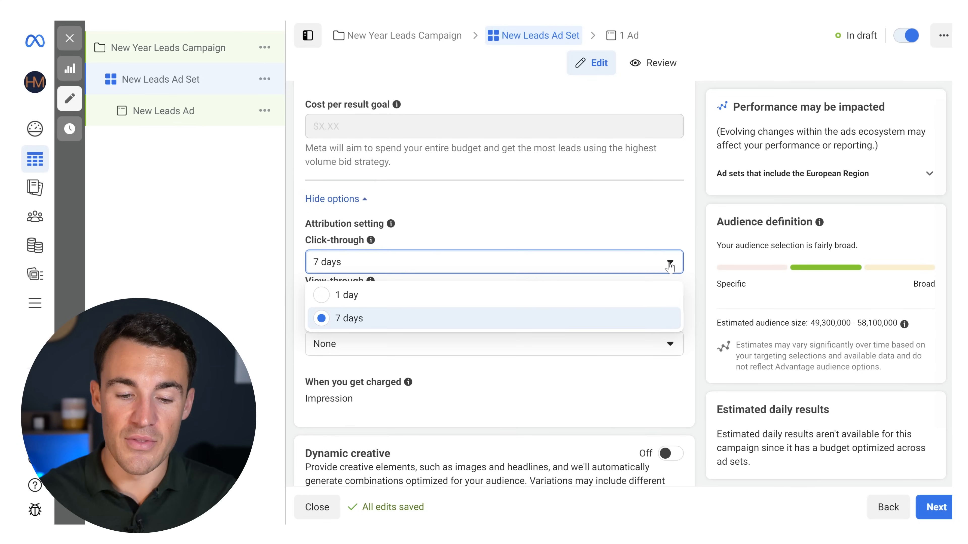
pyautogui.click(688, 234)
pyautogui.click(669, 302)
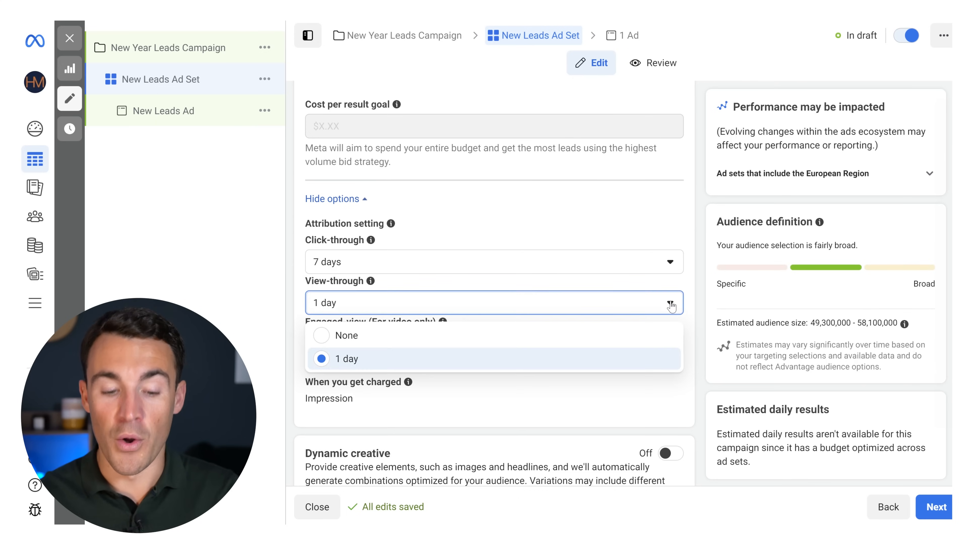
pyautogui.click(680, 239)
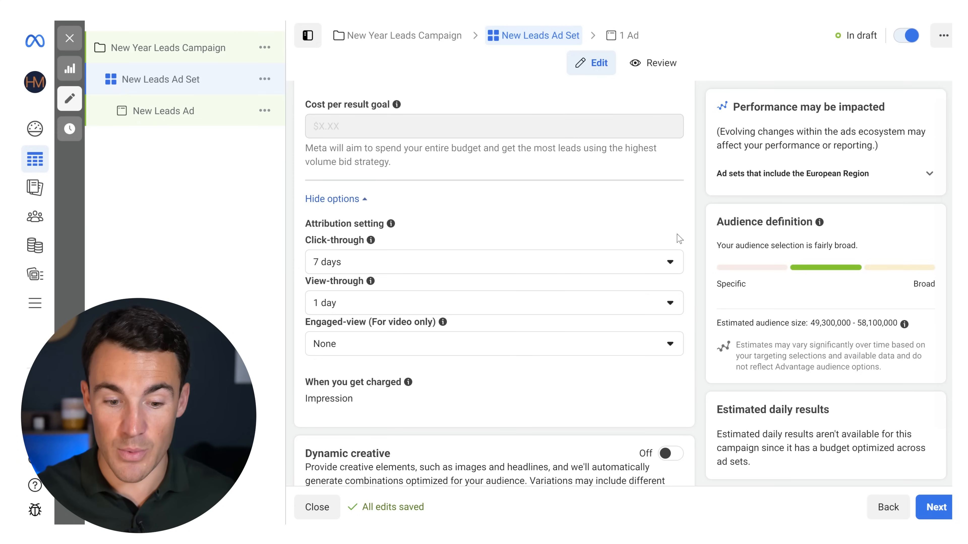
# - Try enabling an end date in the ad set's schedule and turn it off again
pyautogui.scroll(-2, 679, 238)
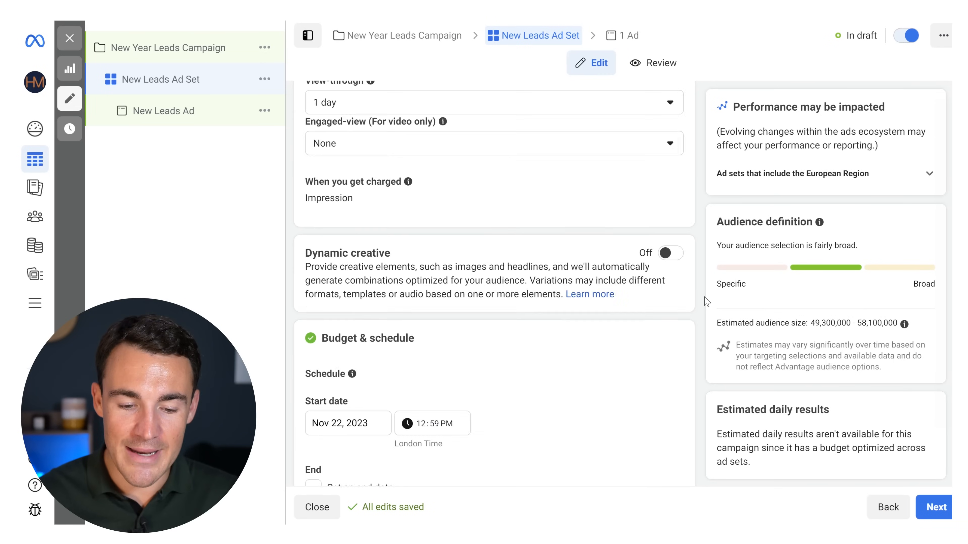
pyautogui.scroll(-3, 705, 301)
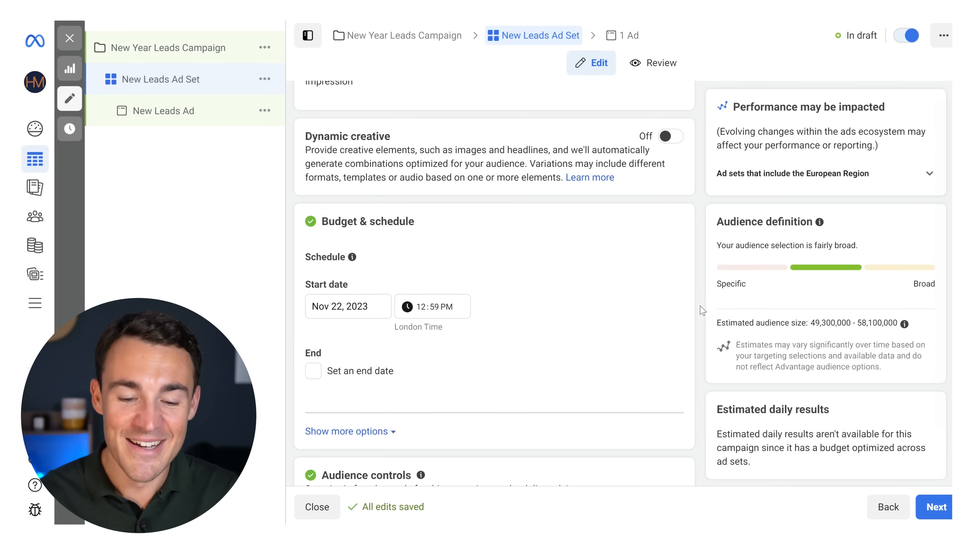
pyautogui.scroll(-2, 702, 311)
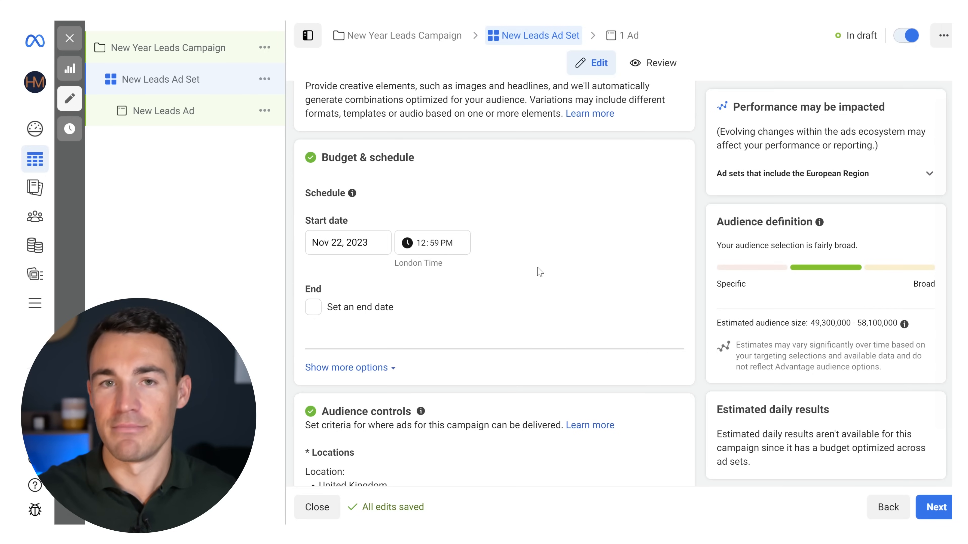
pyautogui.scroll(-2, 612, 275)
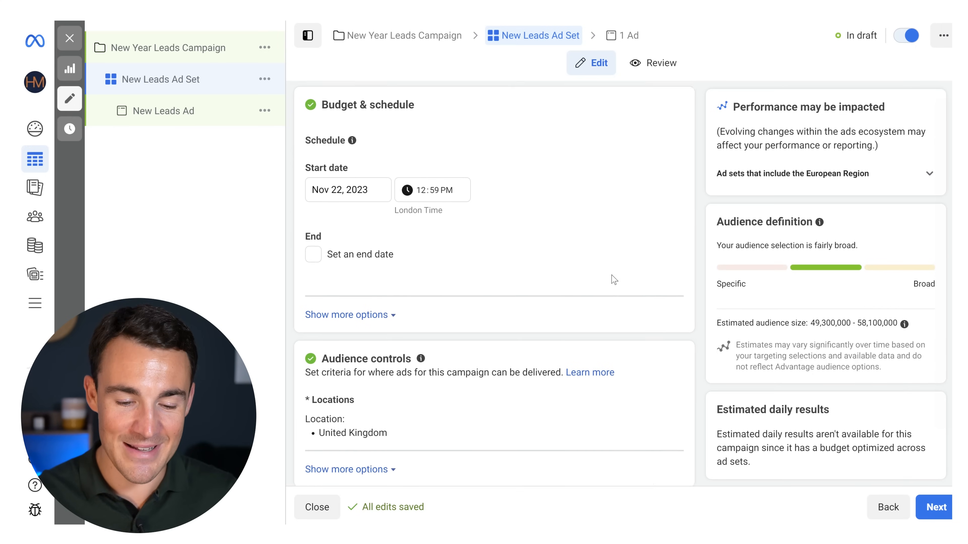
pyautogui.click(314, 249)
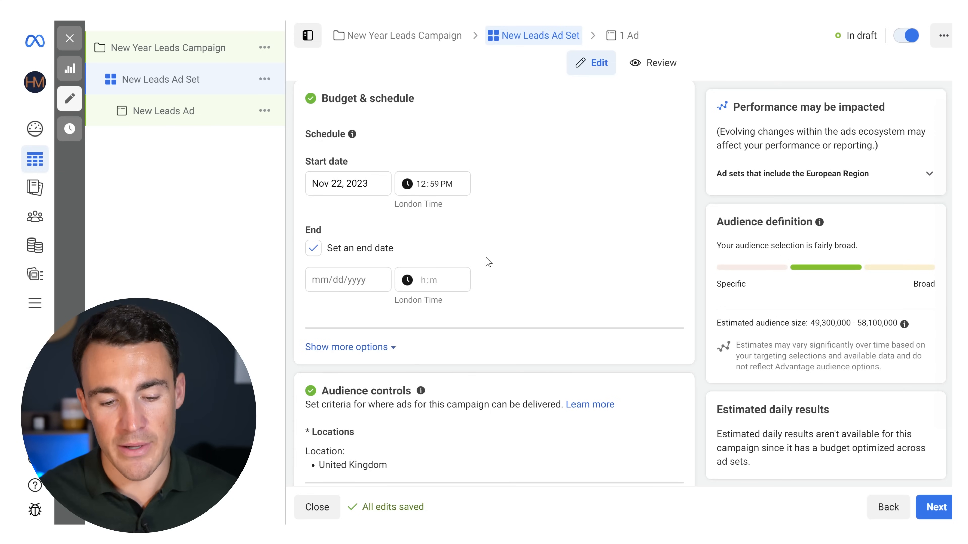
pyautogui.click(314, 248)
pyautogui.scroll(1, 557, 263)
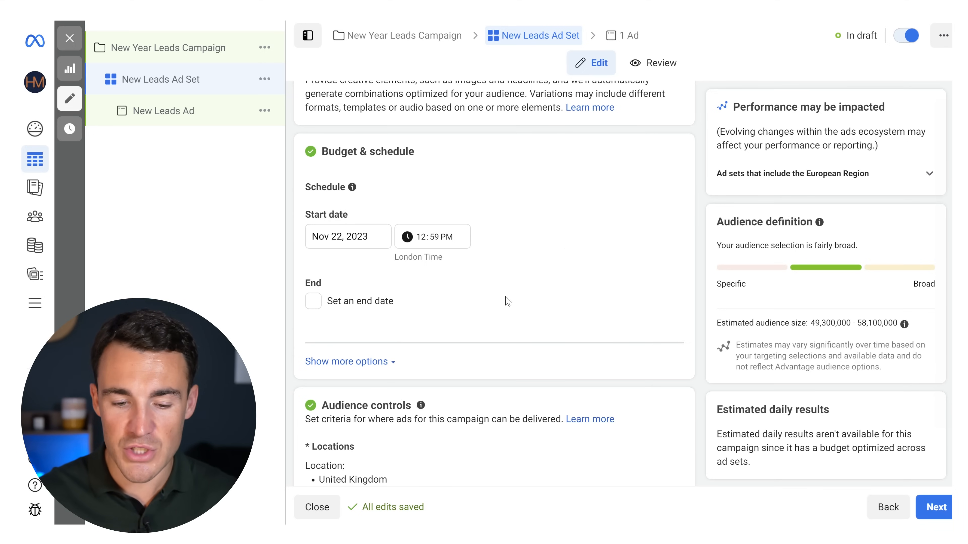
# - Expand the additional budget and schedule options to examine the ad set spending limits
pyautogui.scroll(-3, 570, 293)
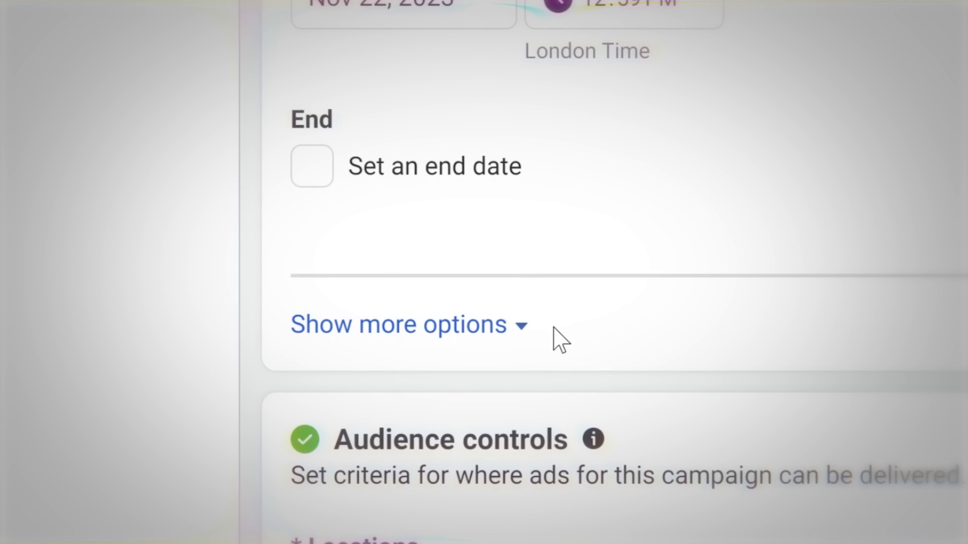
pyautogui.click(453, 326)
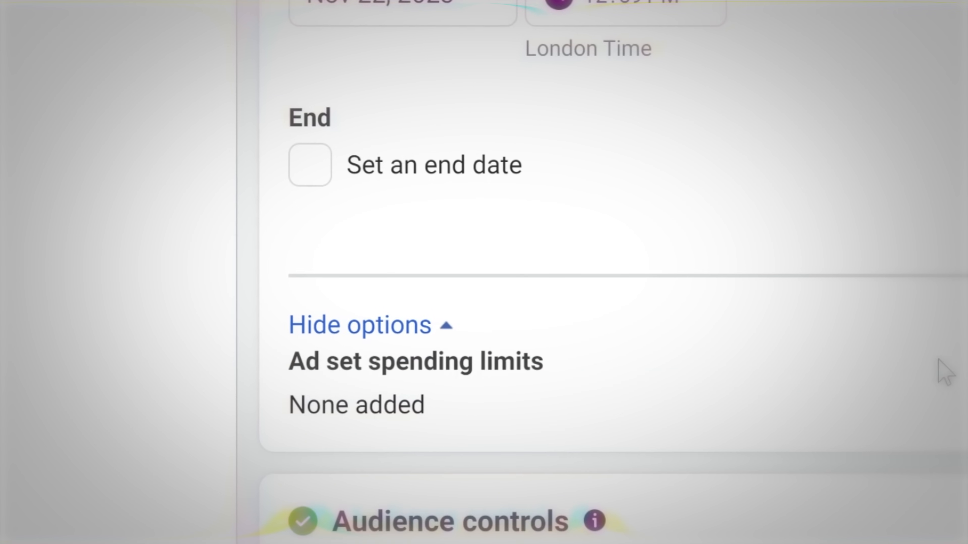
pyautogui.scroll(-3, 946, 371)
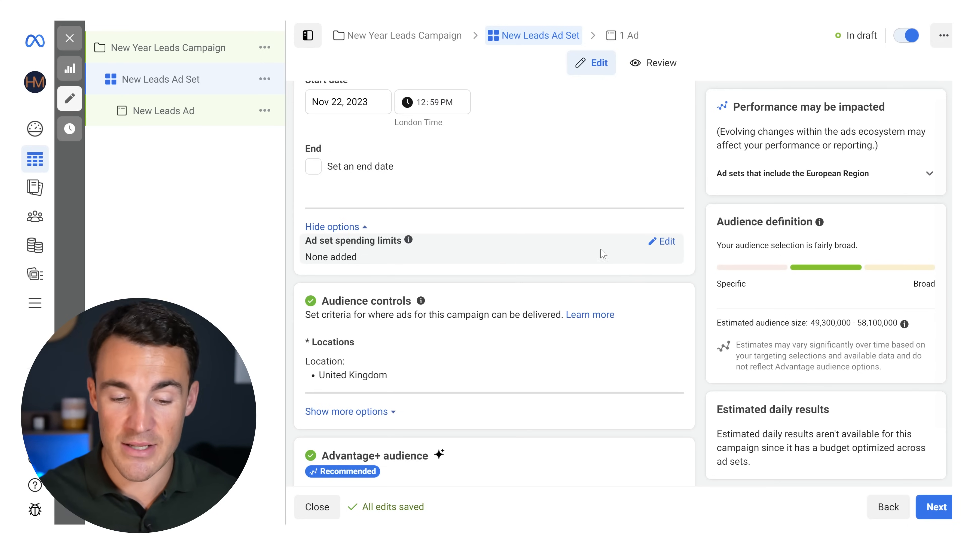
# - Replace United Kingdom with Cheltenham, Gloucestershire, England as the targeted location in the audience controls
pyautogui.scroll(-3, 700, 224)
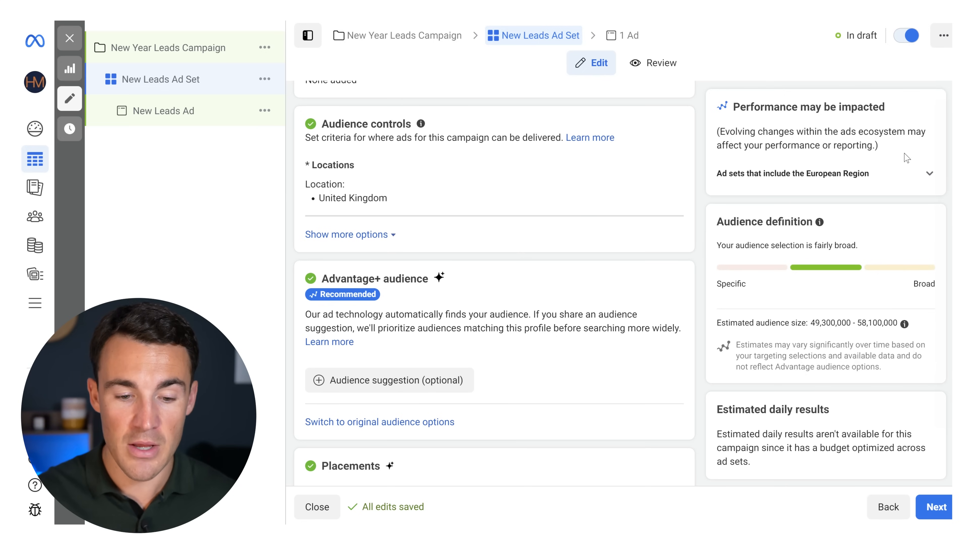
pyautogui.click(663, 169)
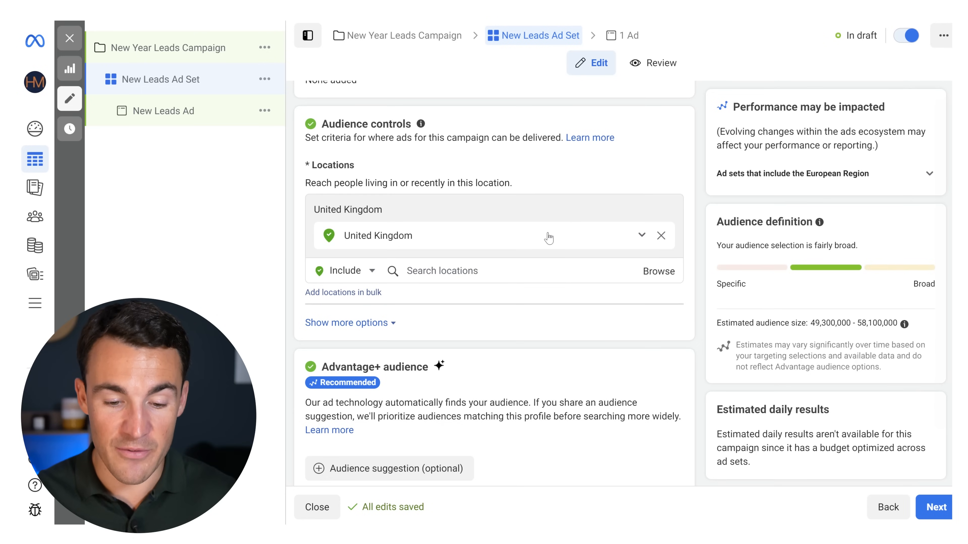
pyautogui.click(661, 236)
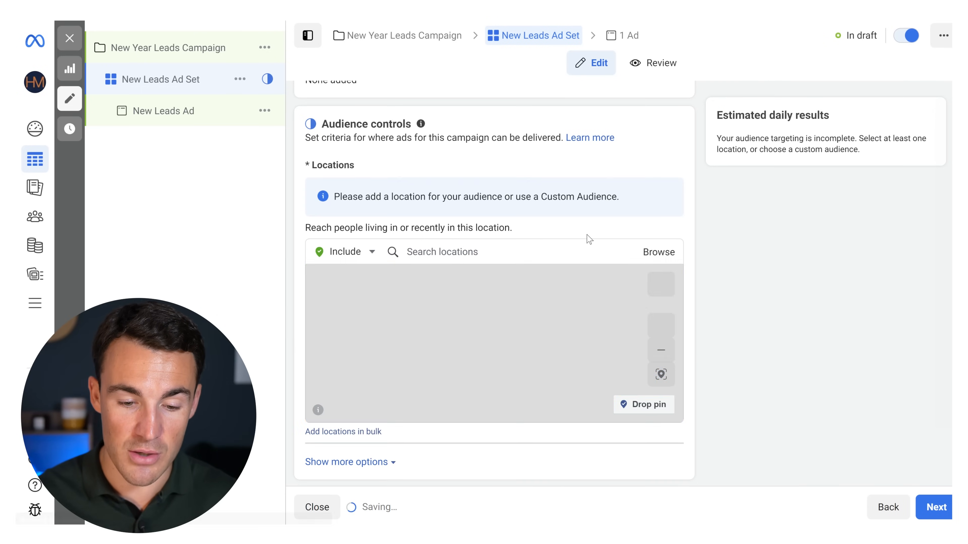
pyautogui.click(415, 251)
pyautogui.write('q')
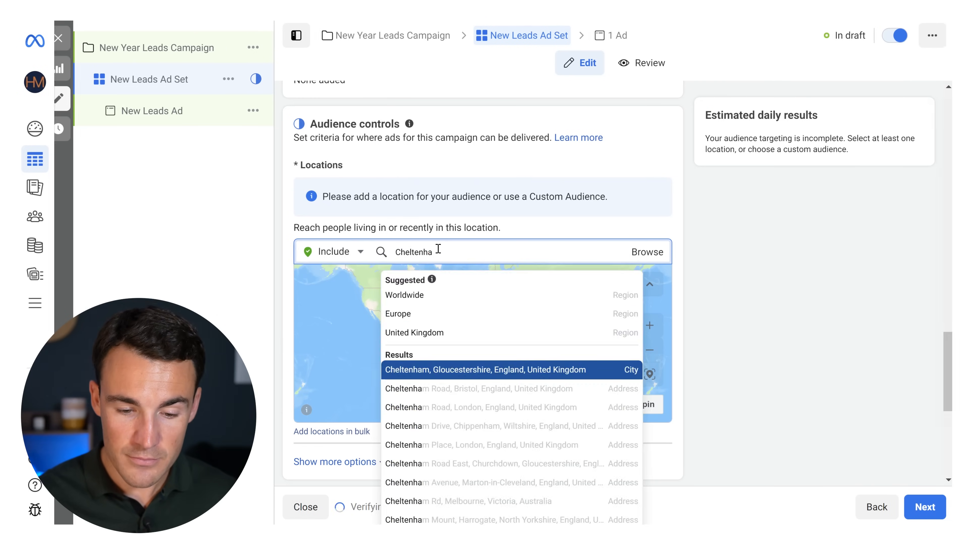
pyautogui.click(453, 371)
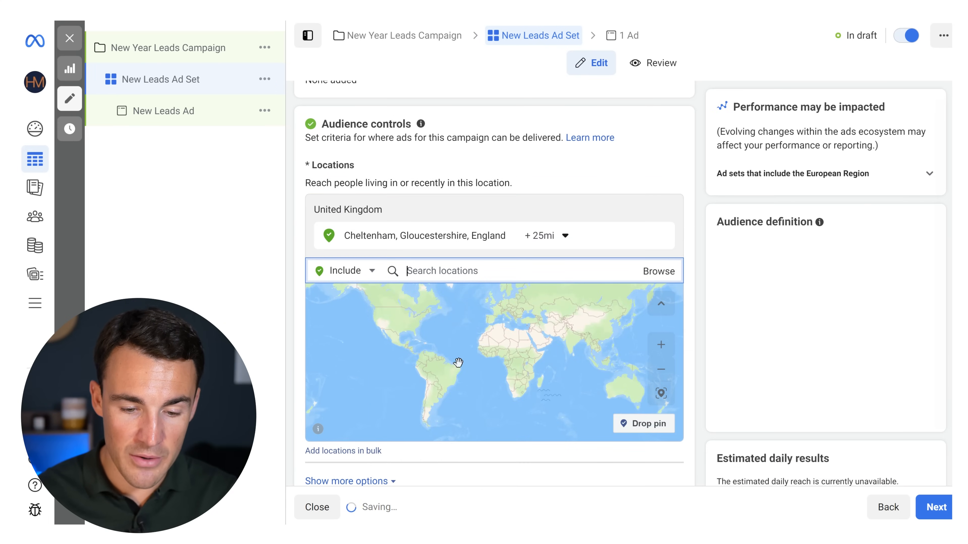
# - Set the targeting radius around Cheltenham to 15 mi
pyautogui.scroll(-1, 698, 233)
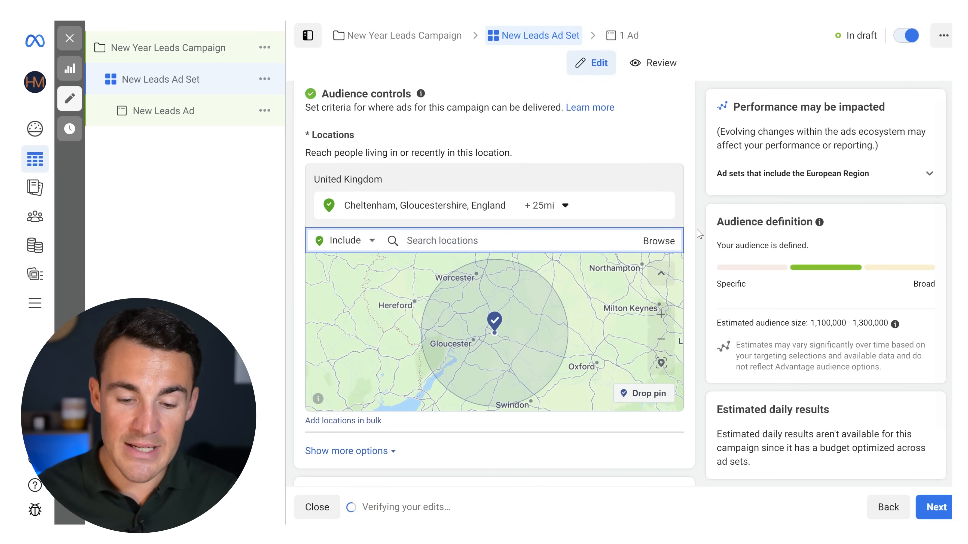
pyautogui.click(549, 213)
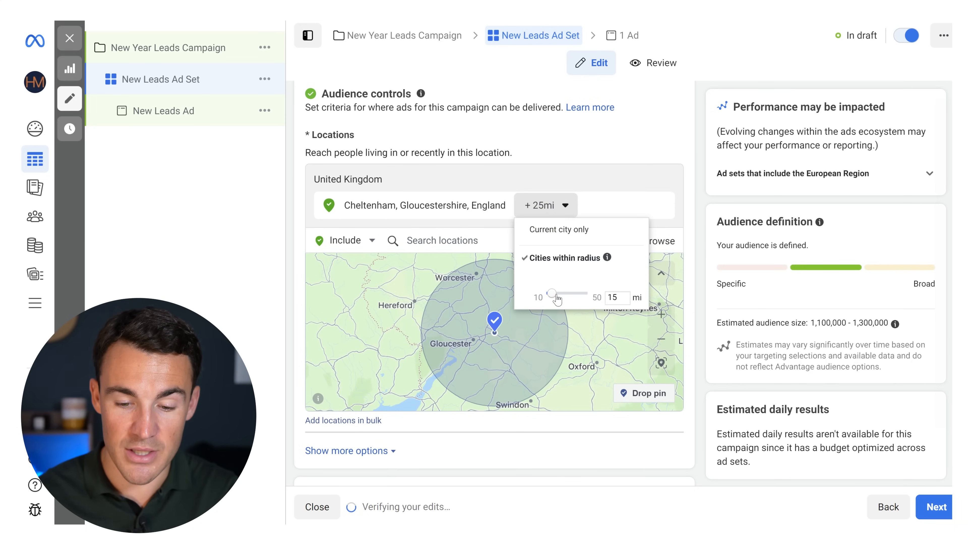
pyautogui.click(693, 199)
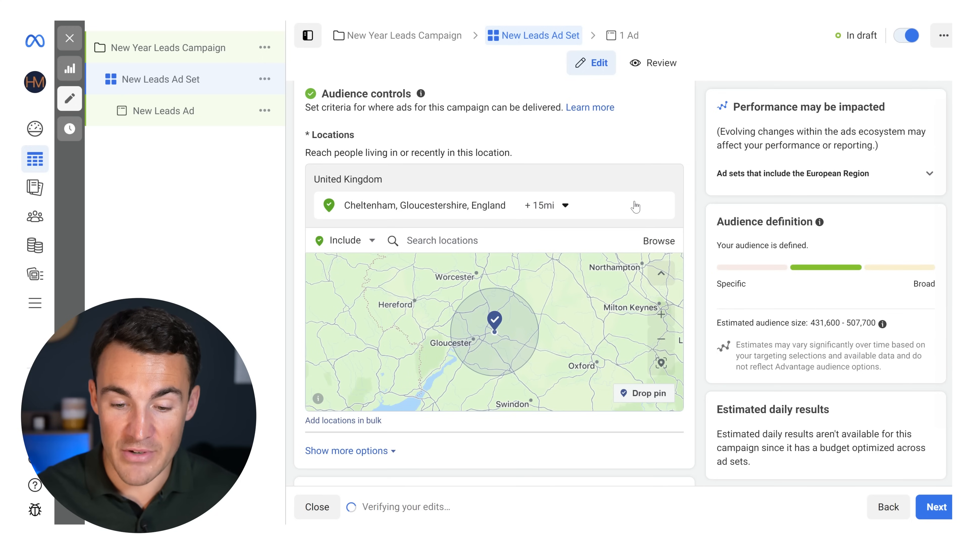
# - Replace Cheltenham with United Kingdom as the targeted location in the audience controls
pyautogui.click(661, 206)
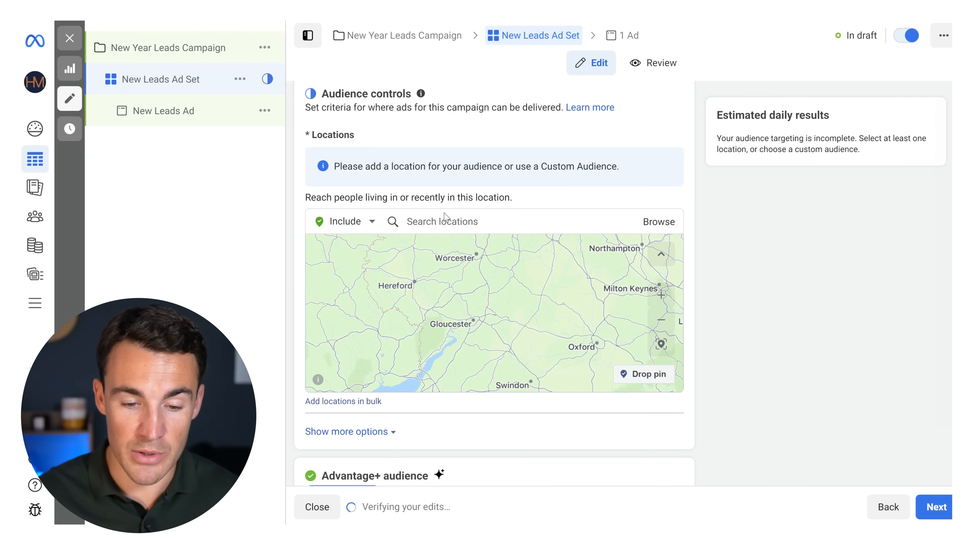
pyautogui.click(437, 222)
pyautogui.write('united ')
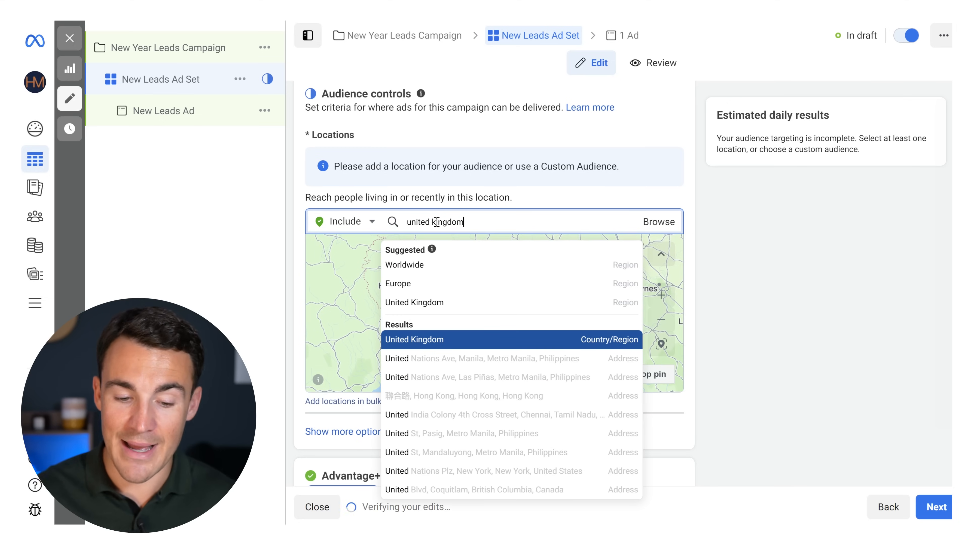
pyautogui.write('kingdom')
pyautogui.press('Return')
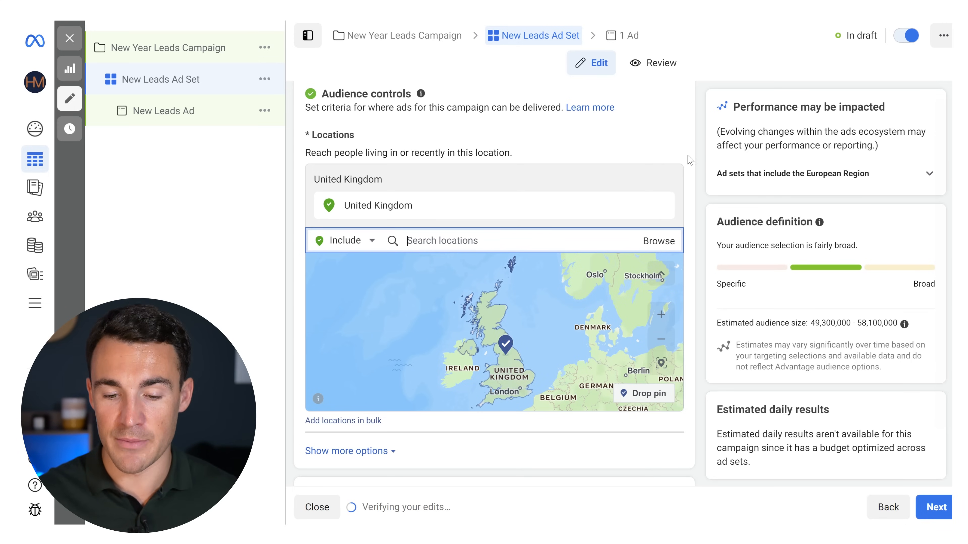
# - Expand the additional audience control options and set the minimum age to 25
pyautogui.scroll(-3, 689, 160)
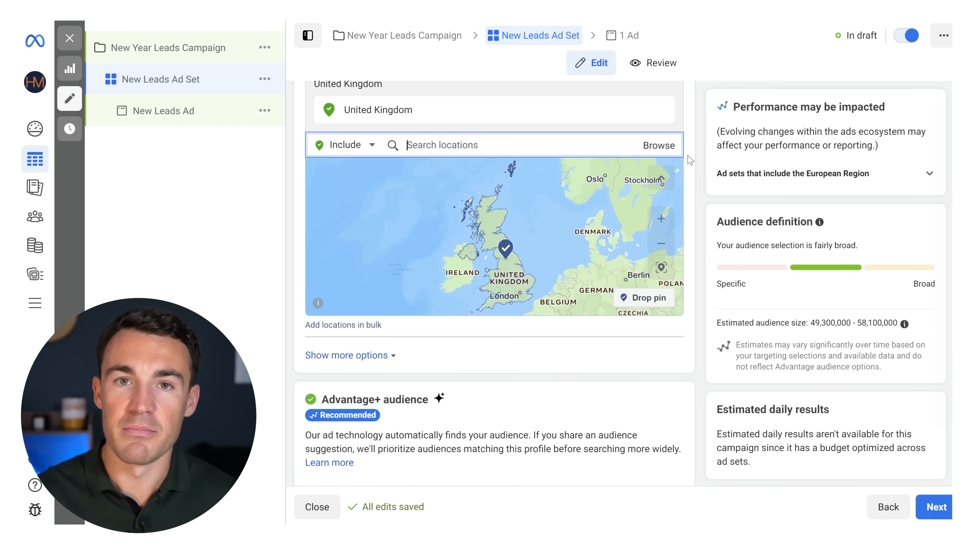
pyautogui.scroll(-3, 689, 160)
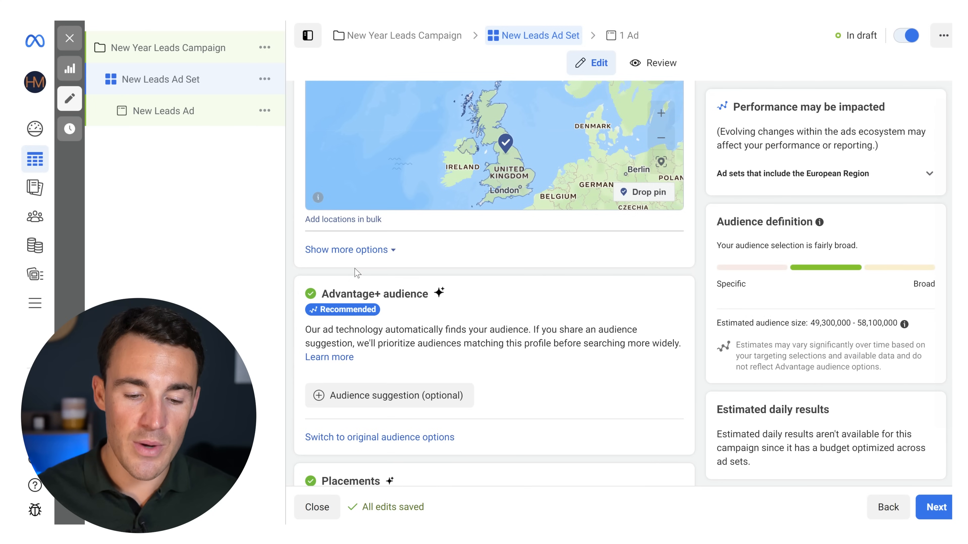
pyautogui.click(343, 250)
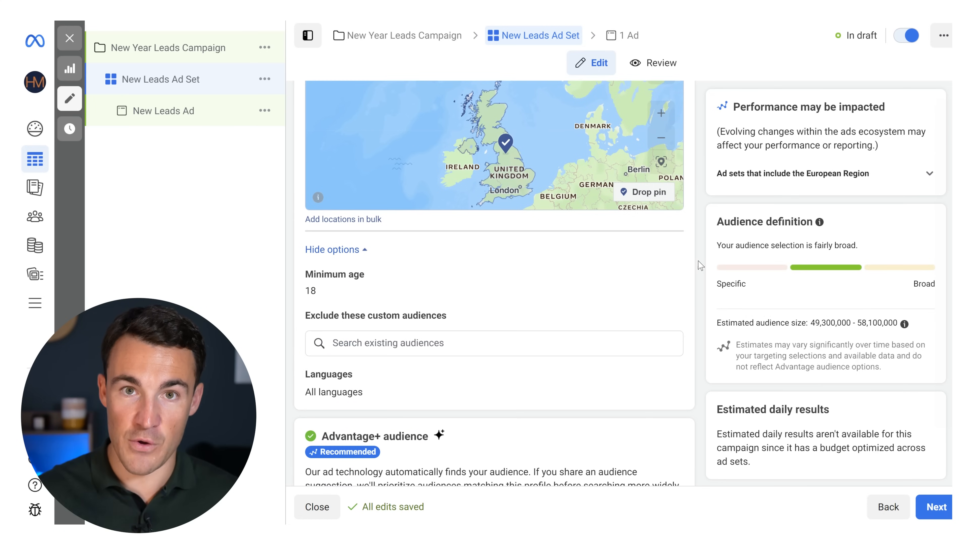
pyautogui.scroll(-3, 499, 330)
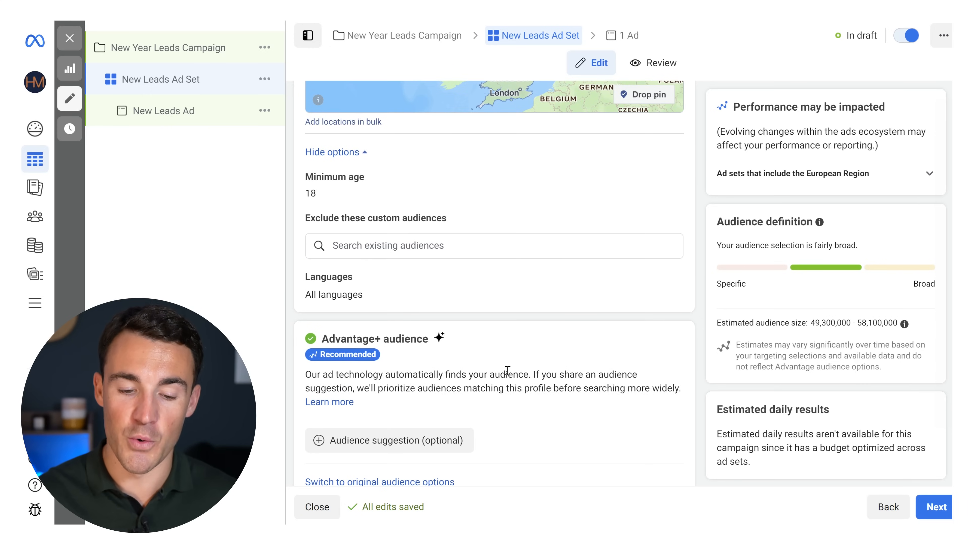
pyautogui.scroll(1, 704, 219)
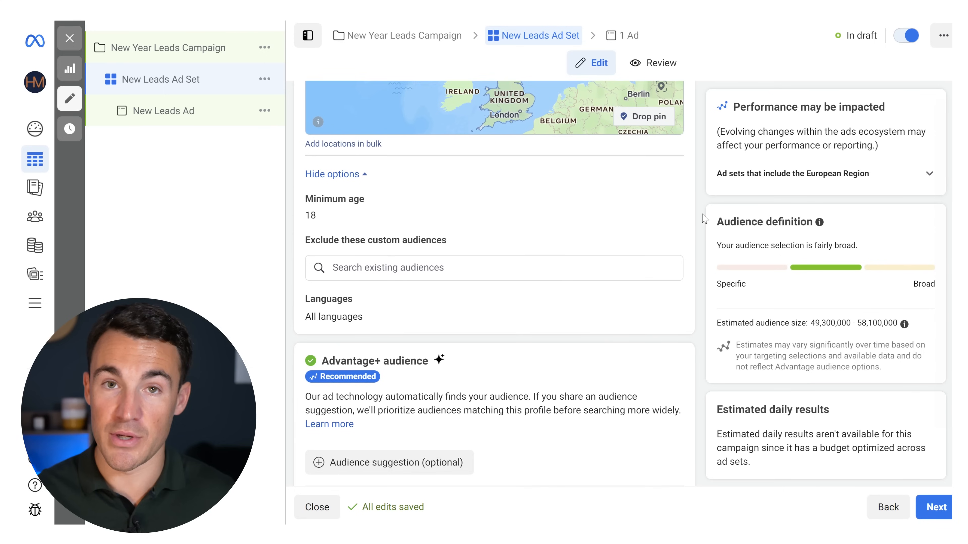
pyautogui.scroll(1, 704, 219)
pyautogui.scroll(2, 704, 219)
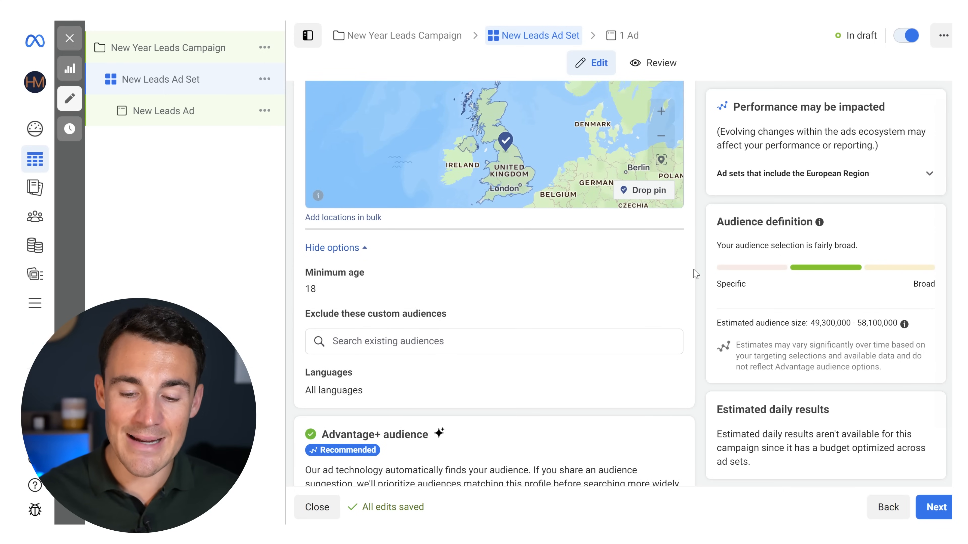
pyautogui.click(667, 274)
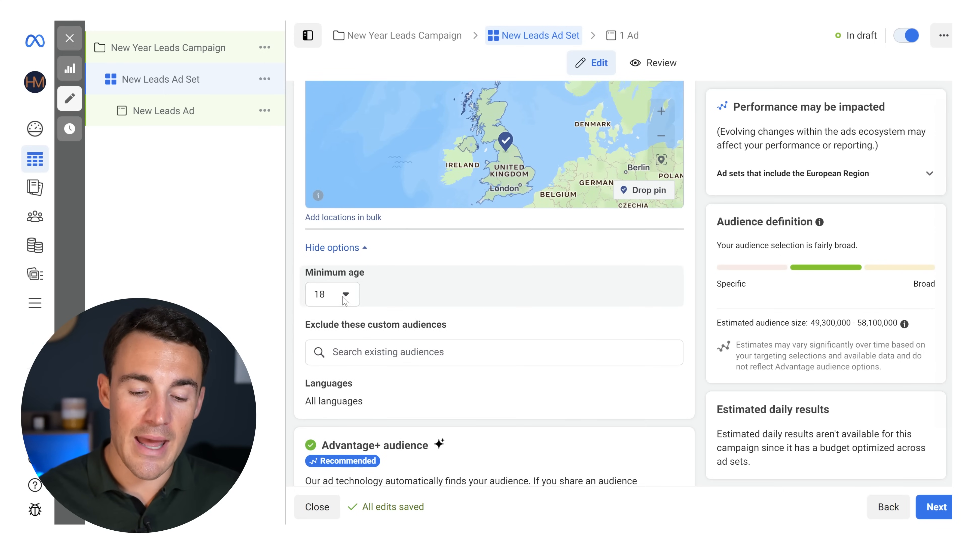
pyautogui.click(332, 294)
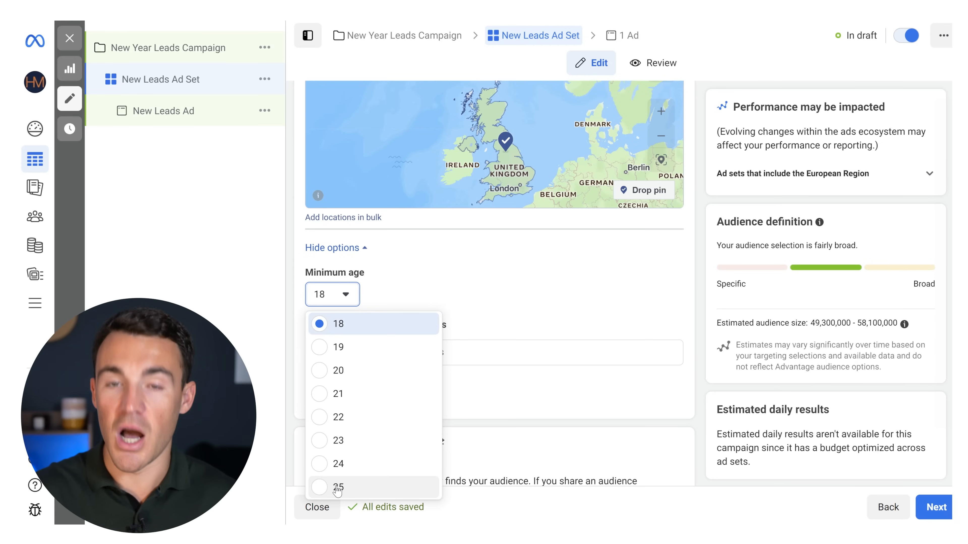
pyautogui.click(338, 488)
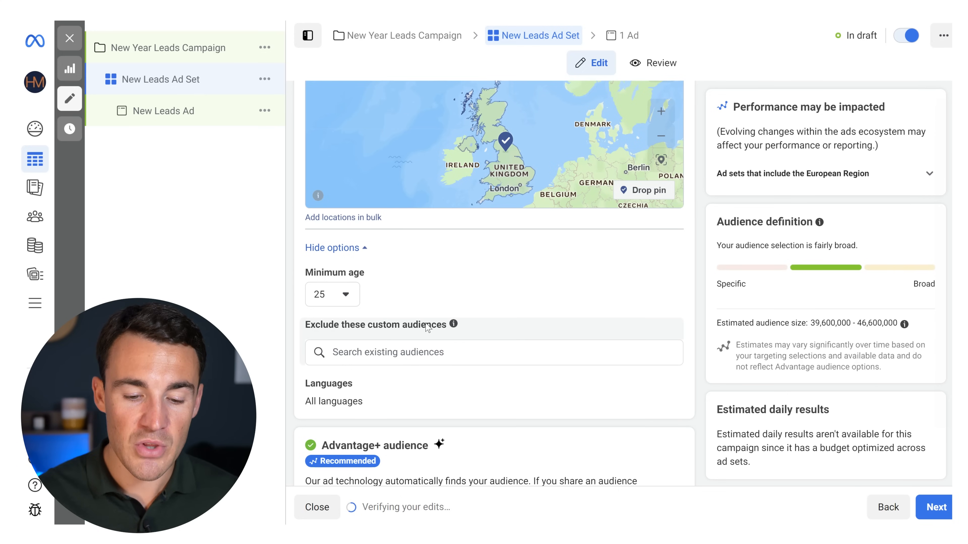
# - Try adding French (France) to the languages in the audience controls
pyautogui.scroll(-2, 609, 267)
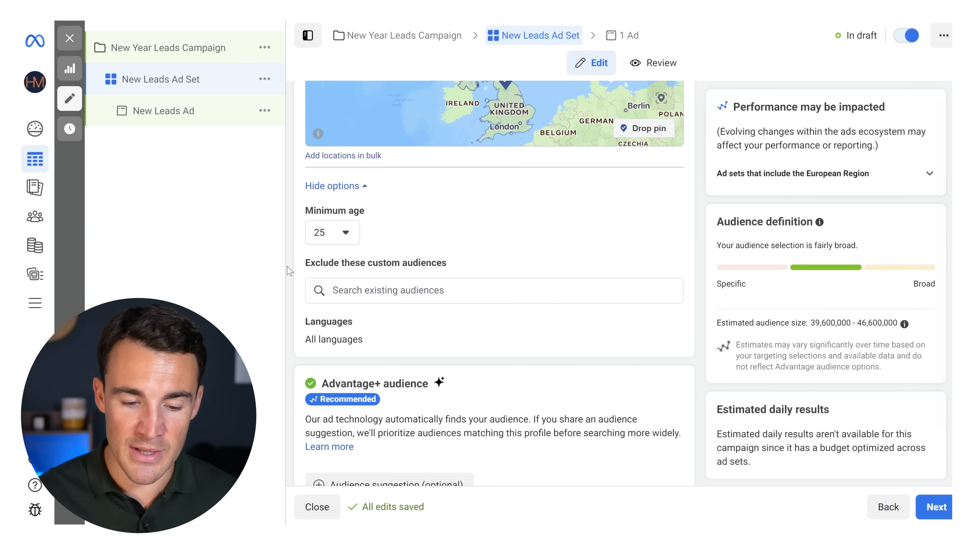
pyautogui.scroll(-1, 697, 261)
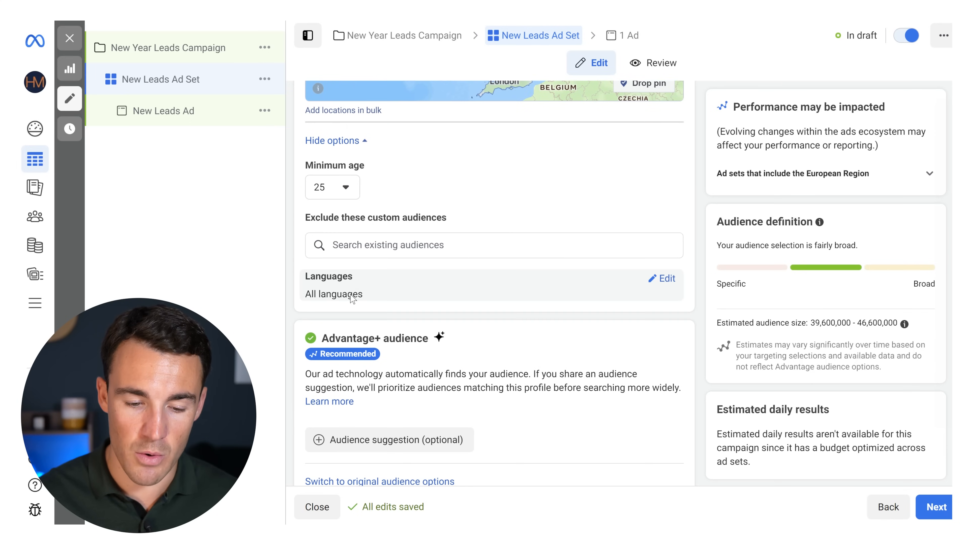
pyautogui.click(663, 280)
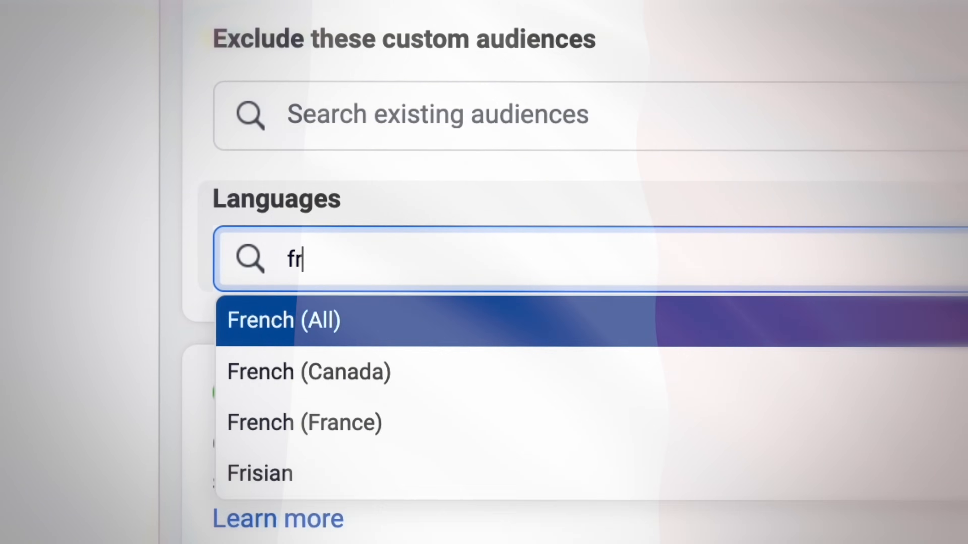
pyautogui.write('an')
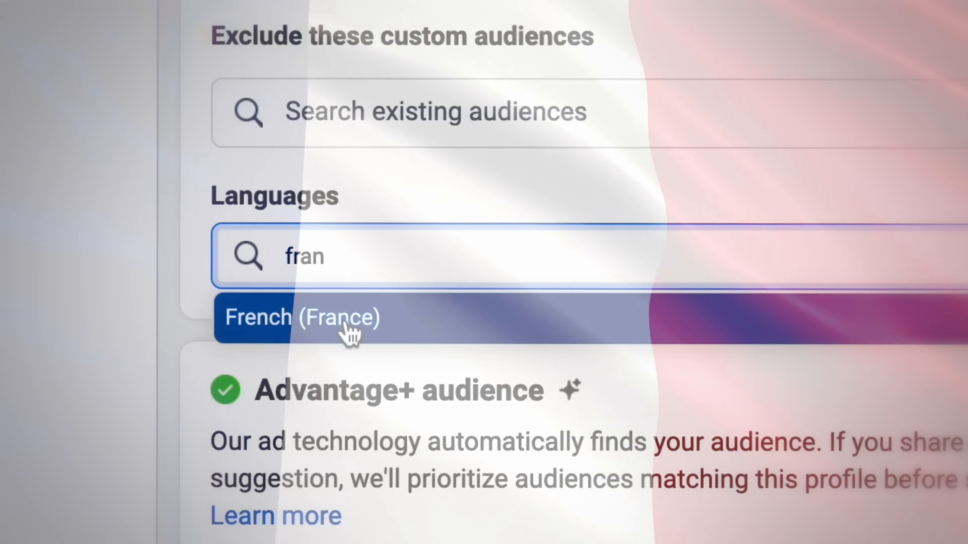
pyautogui.click(349, 330)
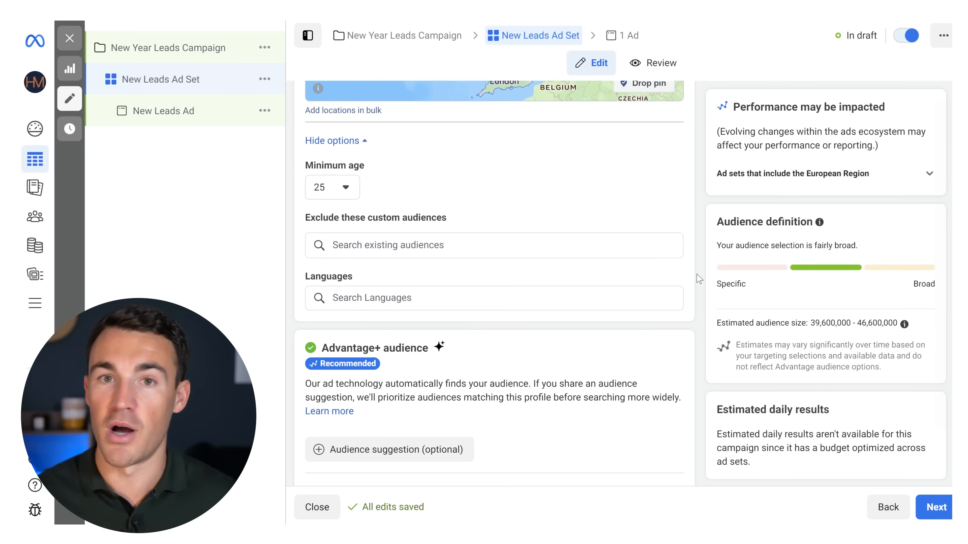
# - Expand the optional audience suggestion settings in the Advantage+ audience section
pyautogui.scroll(-3, 699, 279)
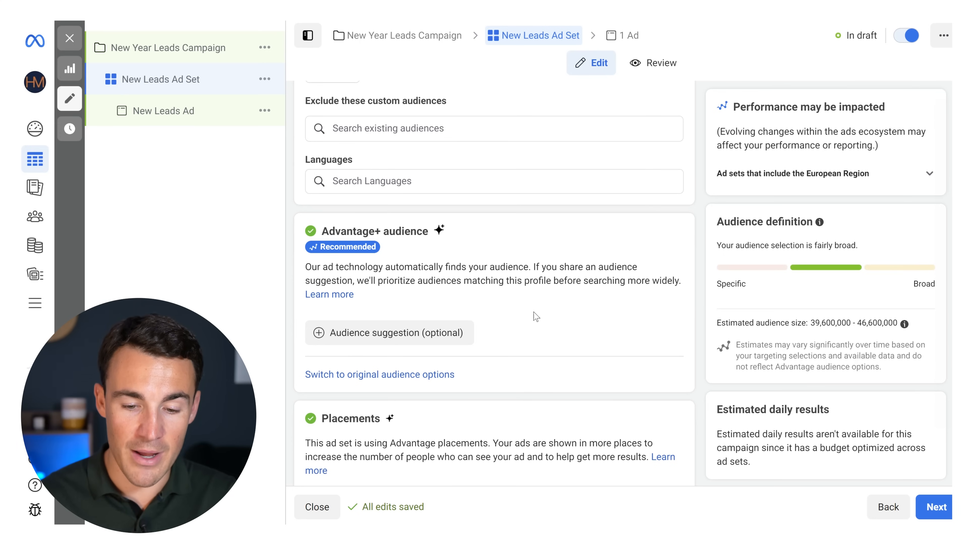
pyautogui.moveTo(417, 333)
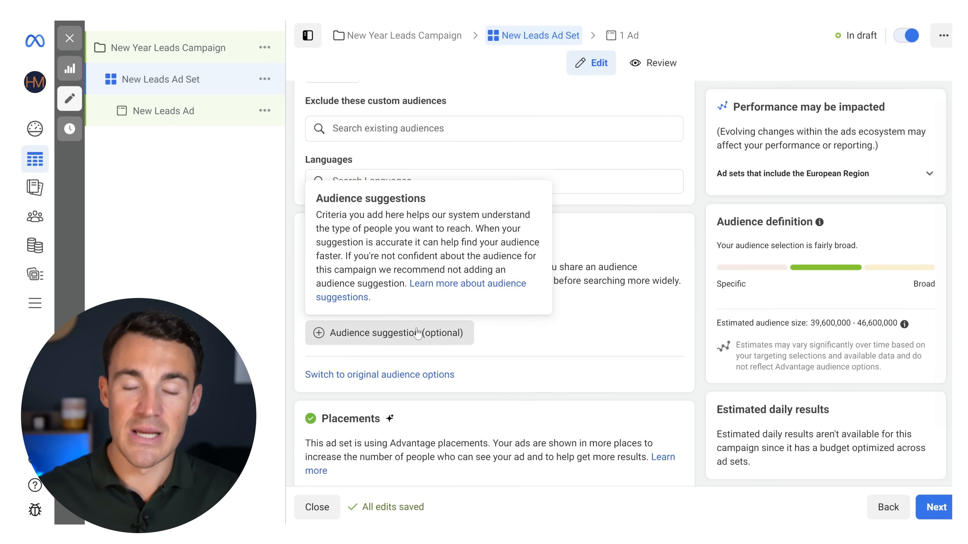
pyautogui.click(417, 332)
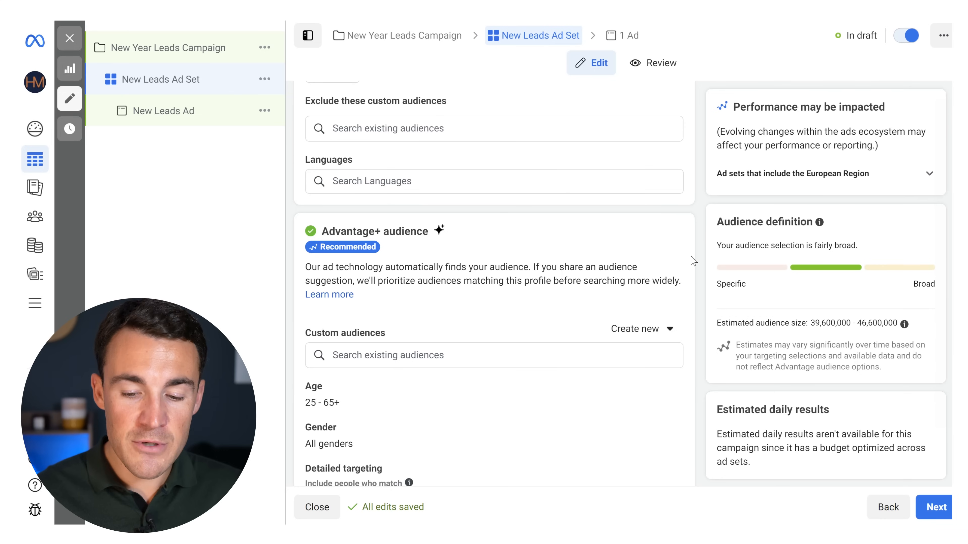
pyautogui.scroll(-4, 693, 261)
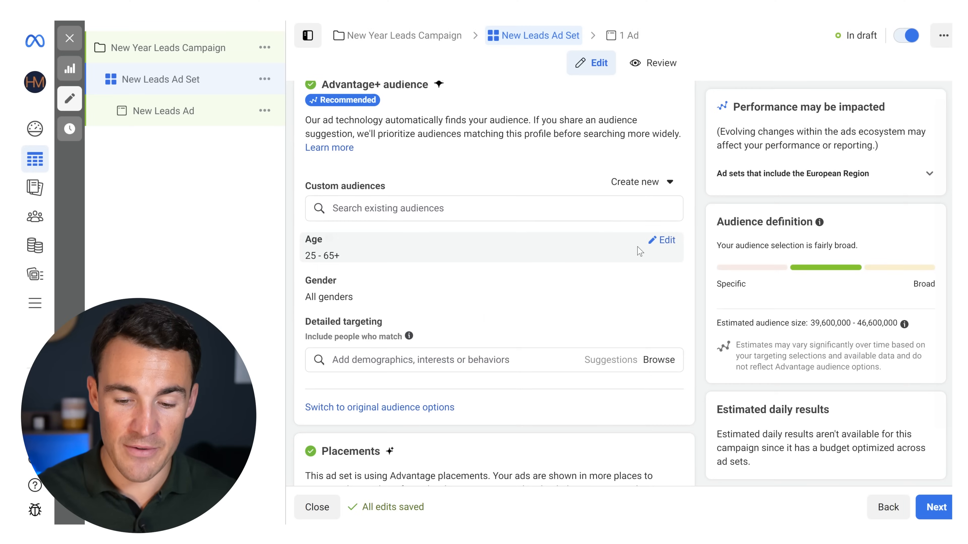
# - Set the suggested audience's age range to 30 through 55
pyautogui.click(663, 247)
pyautogui.click(335, 261)
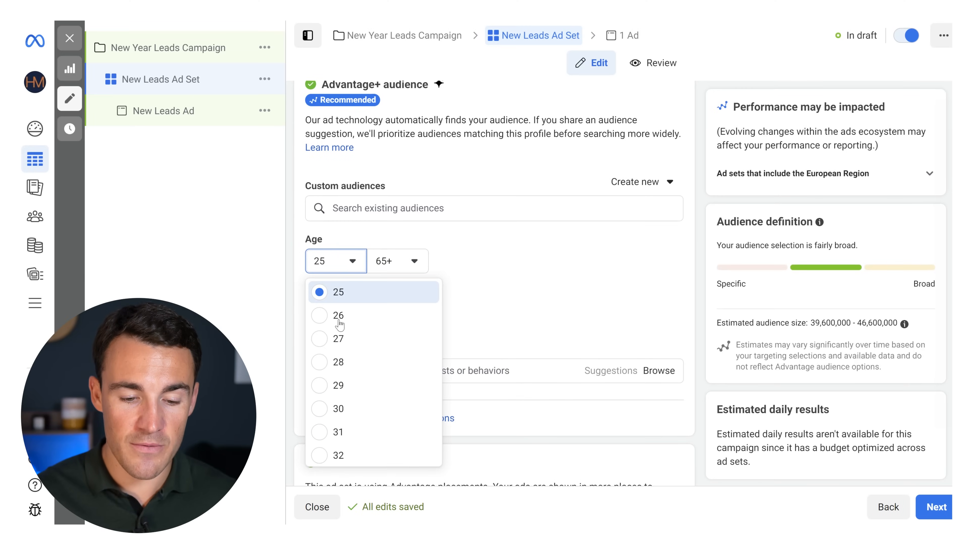
pyautogui.click(374, 409)
pyautogui.click(415, 261)
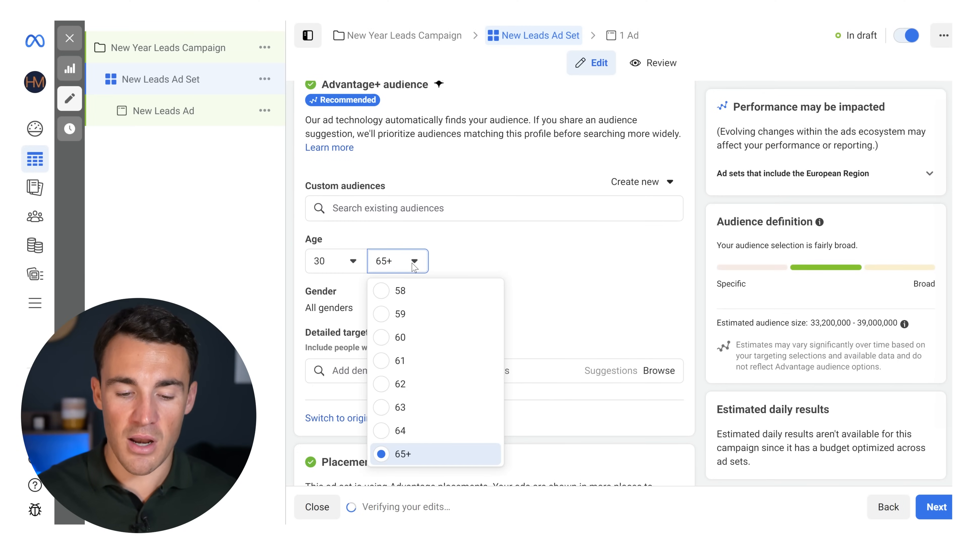
pyautogui.scroll(3, 417, 409)
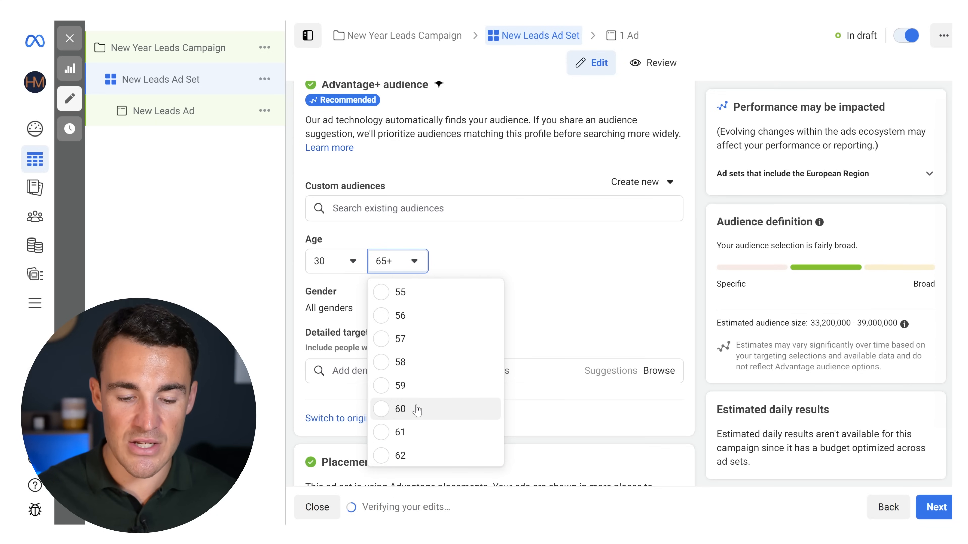
pyautogui.click(414, 316)
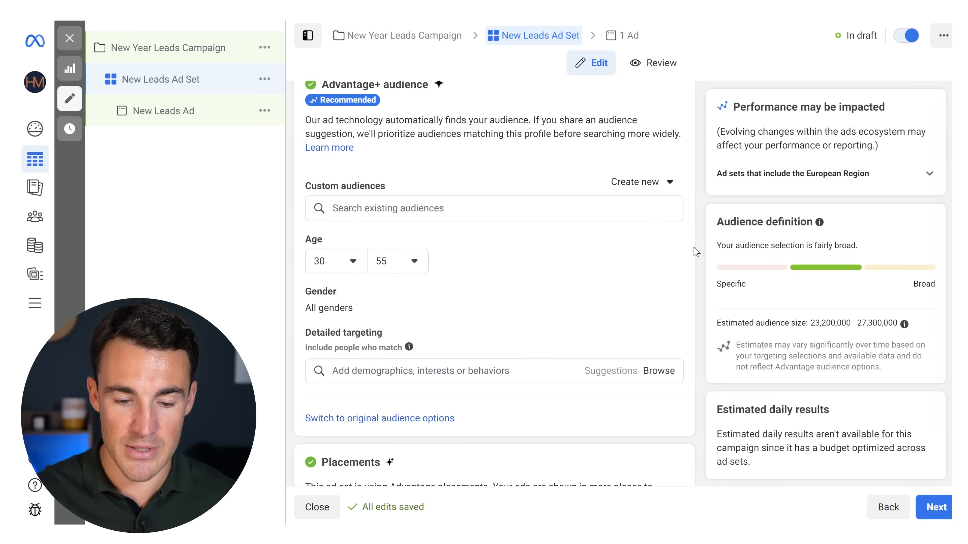
# - Set the suggested audience's age range back to 25 through 65+
pyautogui.click(679, 255)
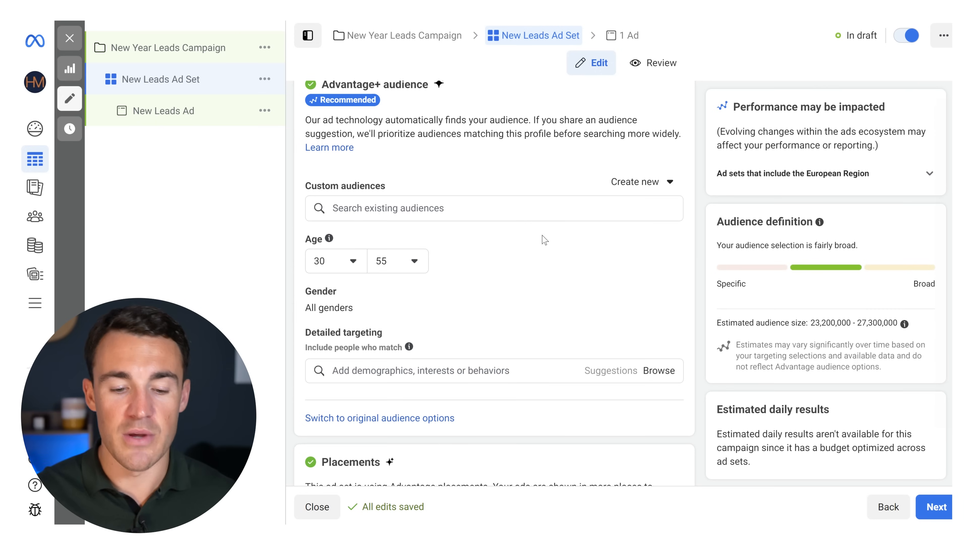
pyautogui.click(340, 272)
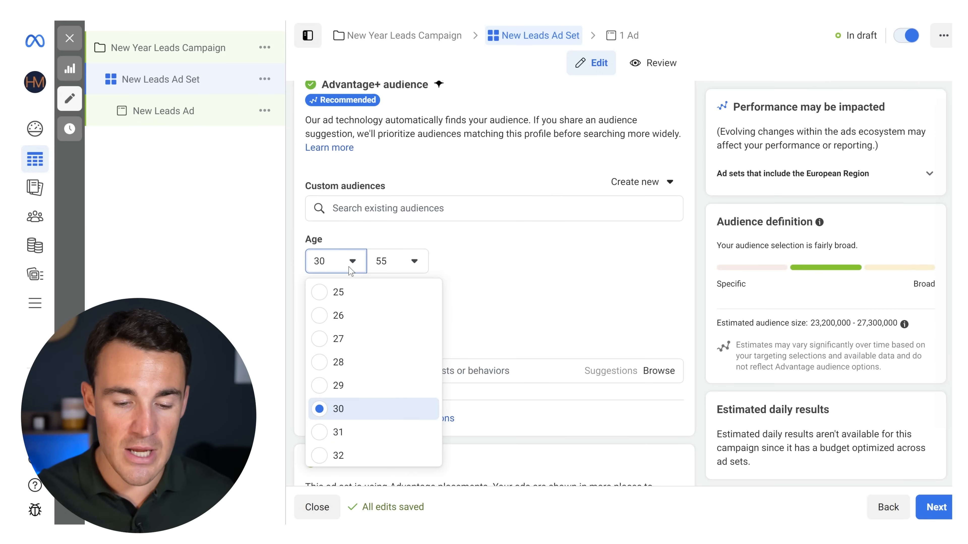
pyautogui.click(349, 293)
pyautogui.click(421, 262)
pyautogui.scroll(-3, 430, 376)
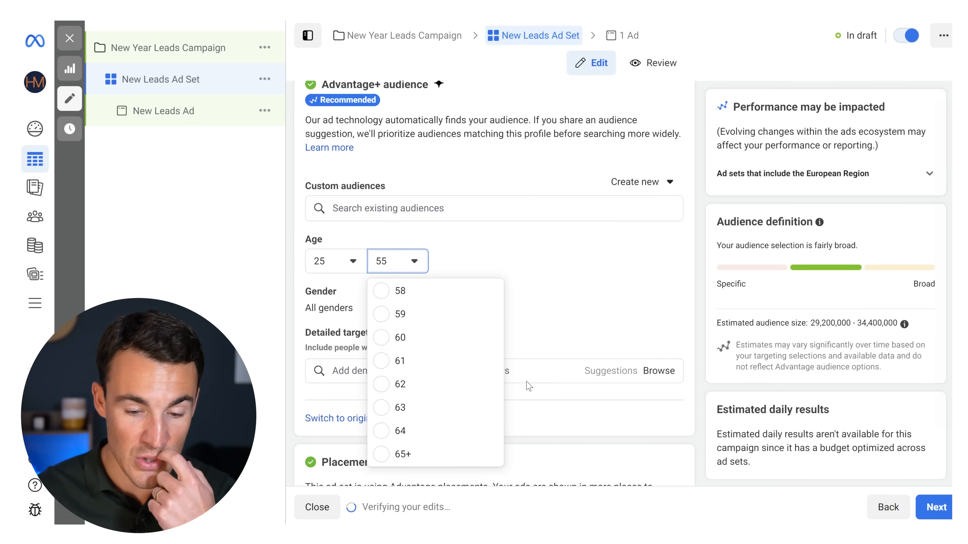
pyautogui.click(432, 450)
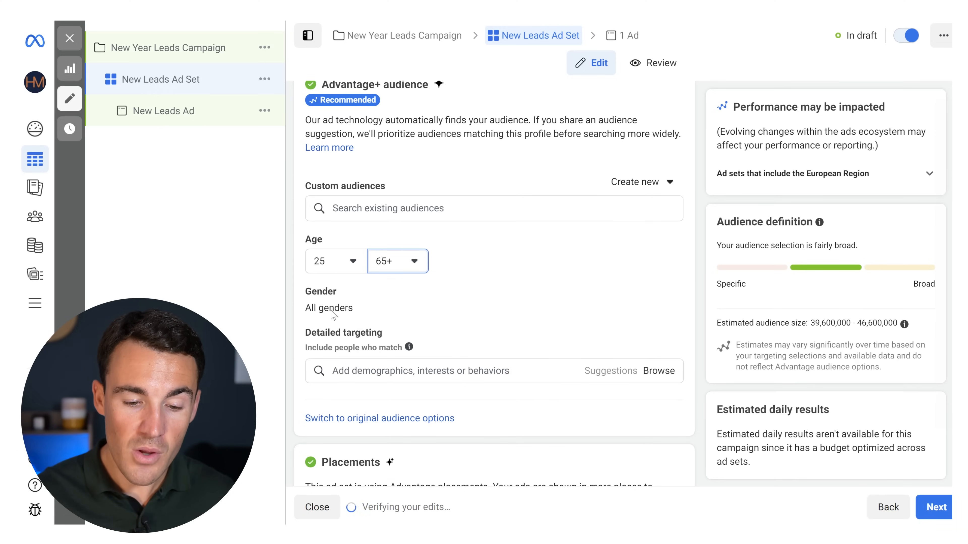
# - Try limiting the suggested audience's gender to Men and set it back to All
pyautogui.click(668, 301)
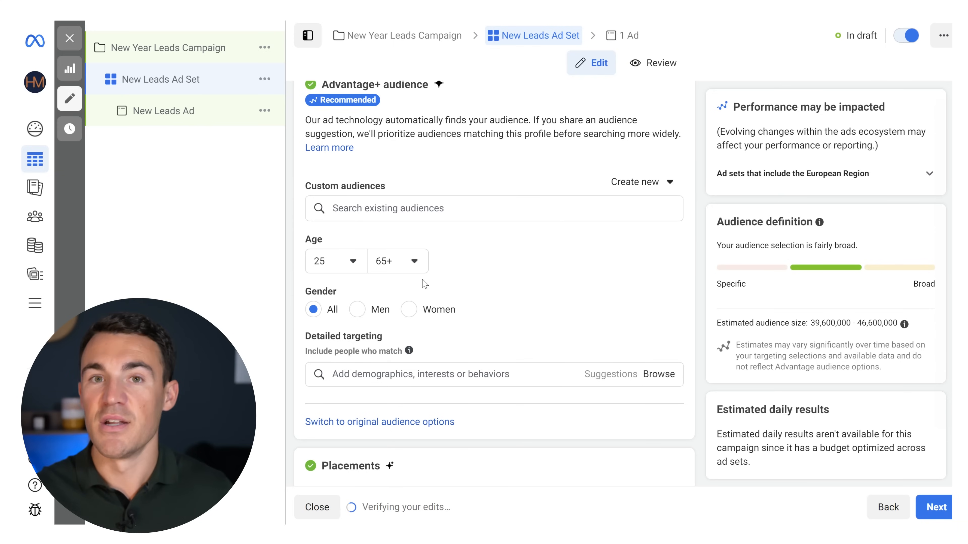
pyautogui.click(374, 309)
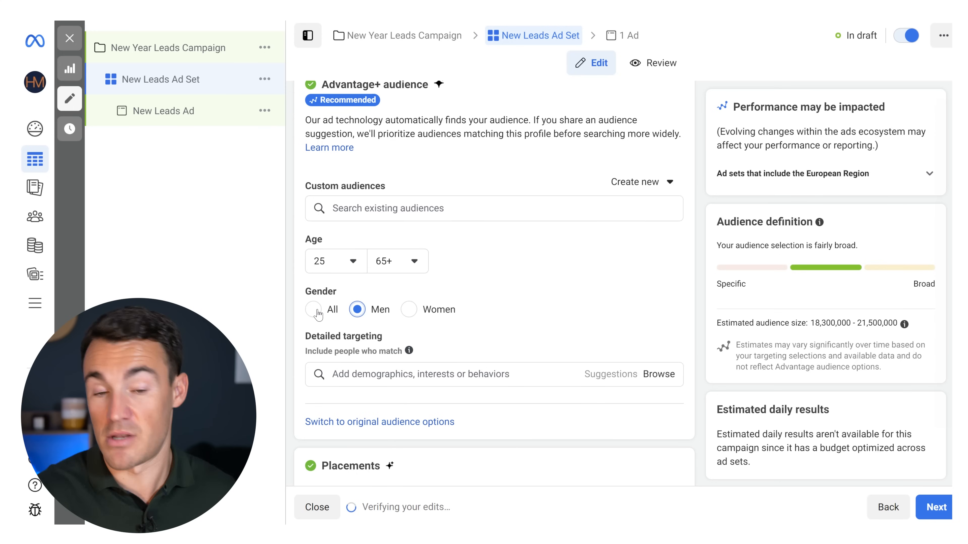
pyautogui.click(317, 311)
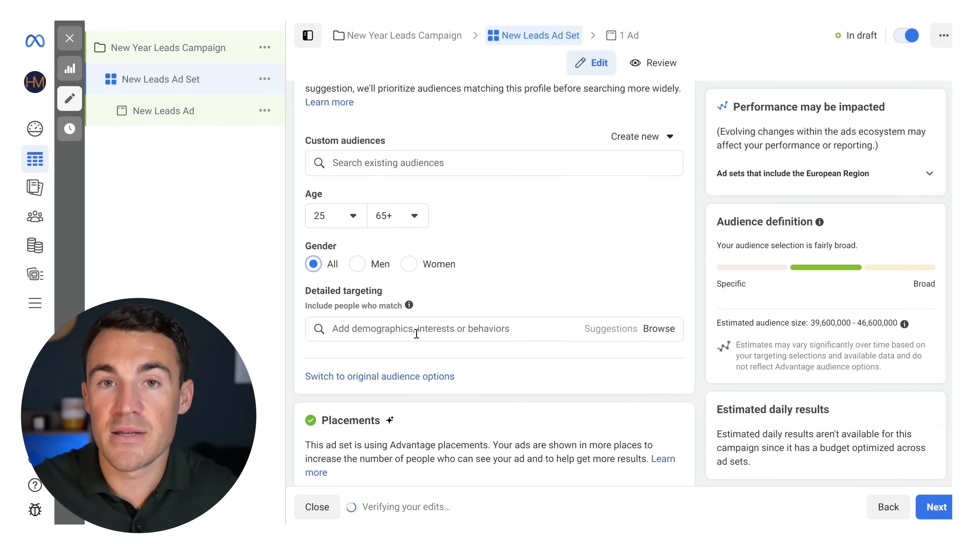
# - Add the interests Digital marketing (marketing) and Social media marketing (marketing) to the suggested audience's detailed targeting
pyautogui.click(416, 334)
pyautogui.write('digital marketing')
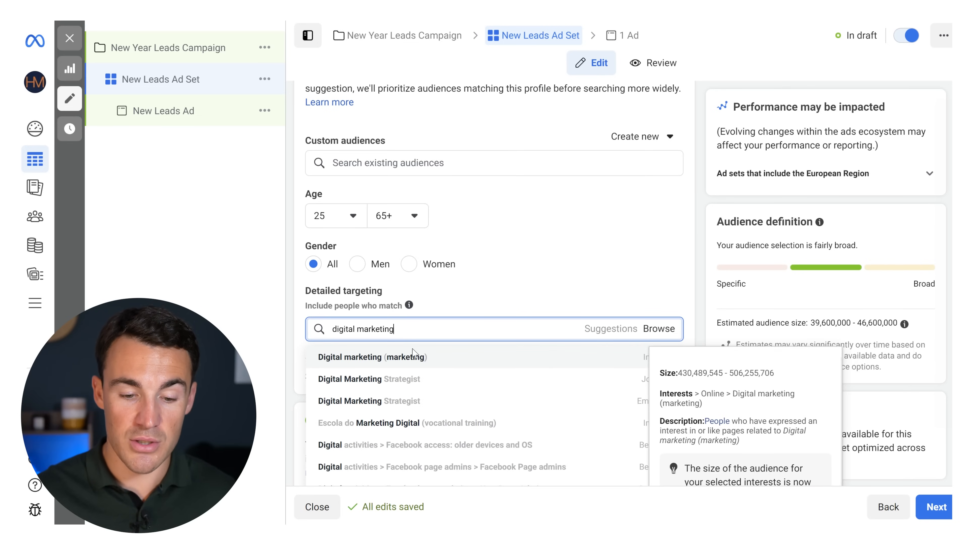
pyautogui.click(425, 357)
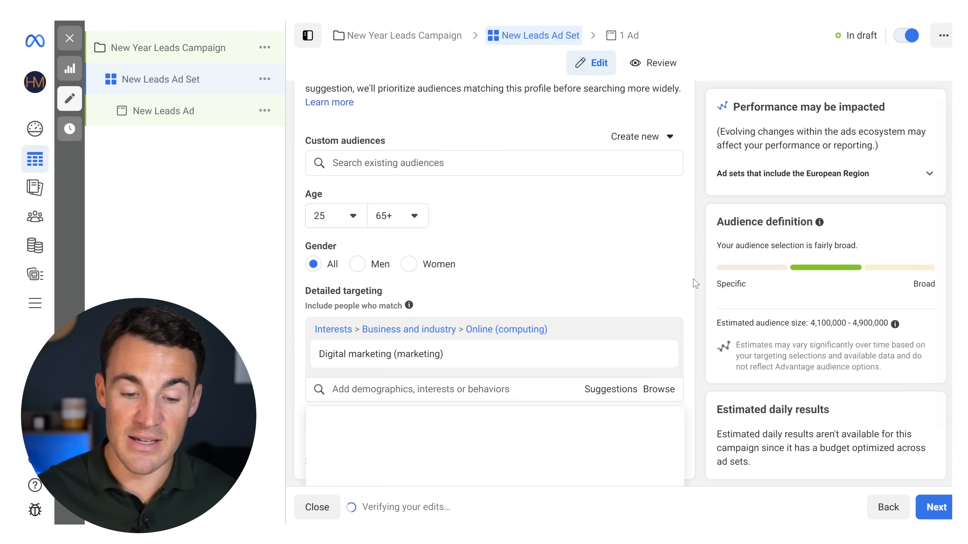
pyautogui.write('social media marketing')
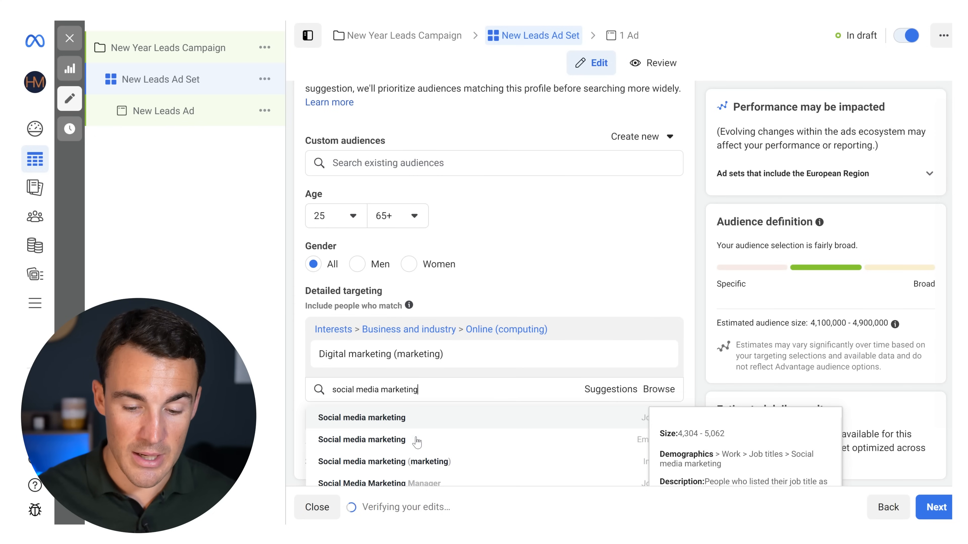
pyautogui.click(614, 457)
# - Browse the Family and relationships interests, try adding Fatherhood (children & parenting) to detailed targeting, and remove it again
pyautogui.scroll(-2, 700, 277)
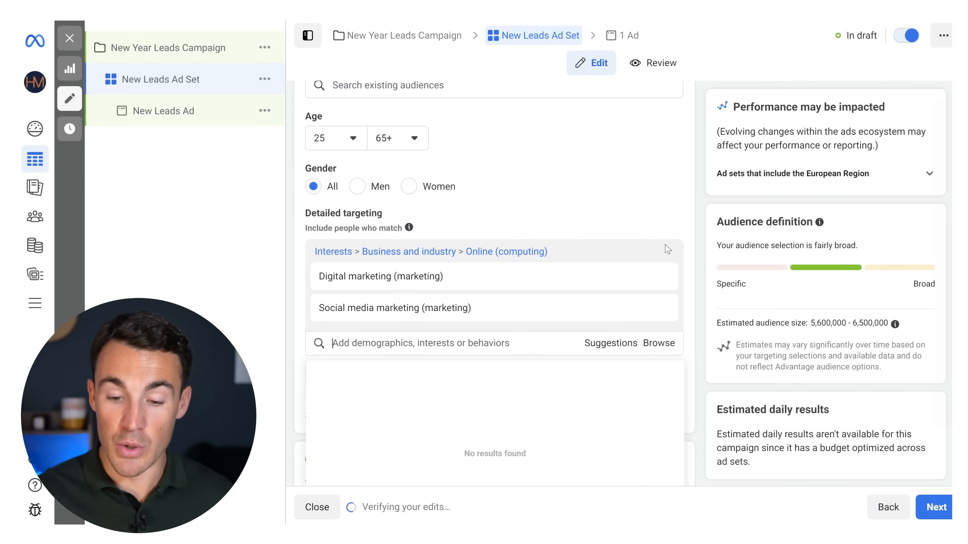
pyautogui.click(657, 343)
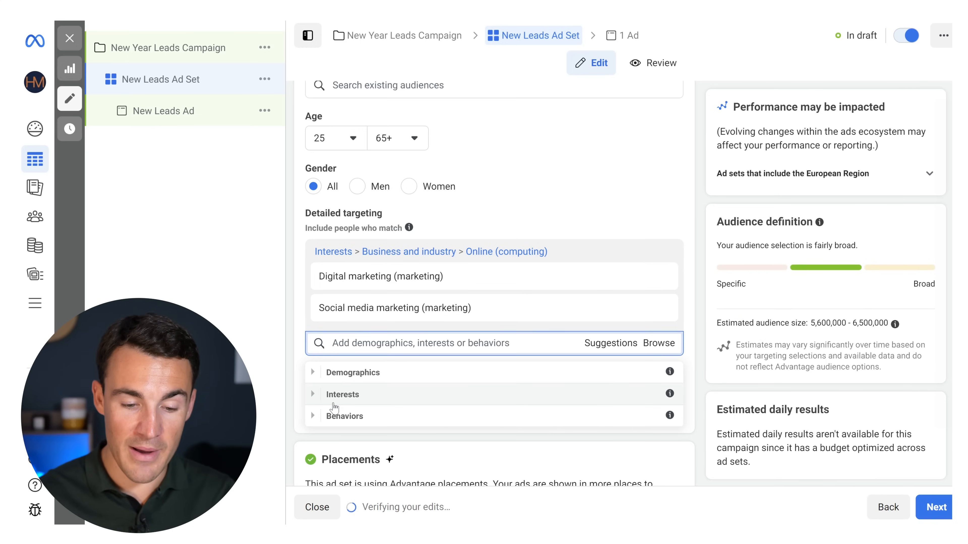
pyautogui.click(316, 395)
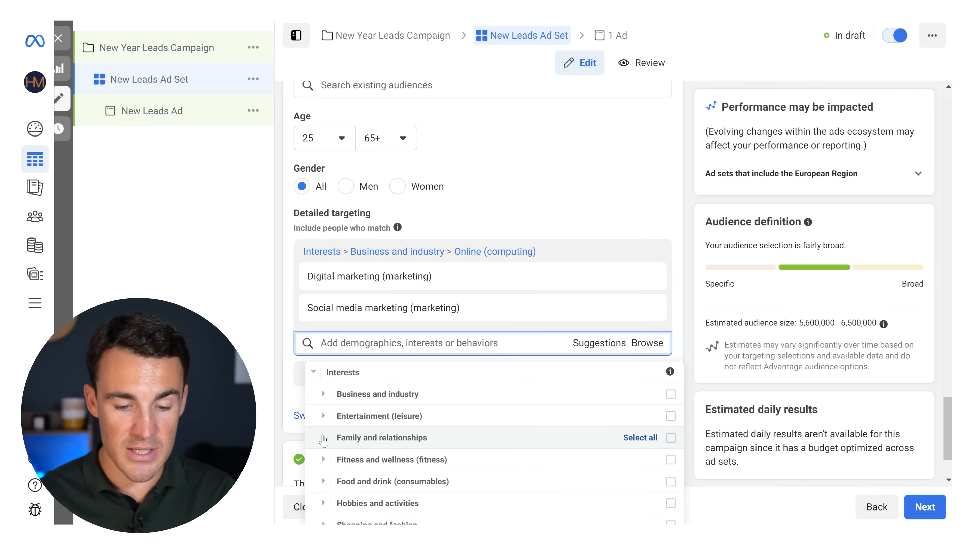
pyautogui.click(323, 438)
pyautogui.click(383, 417)
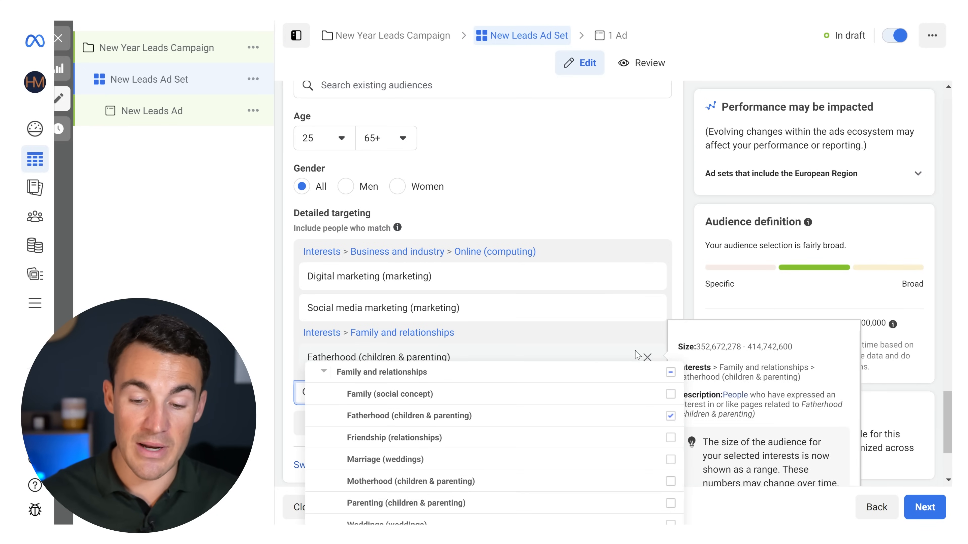
pyautogui.moveTo(647, 357)
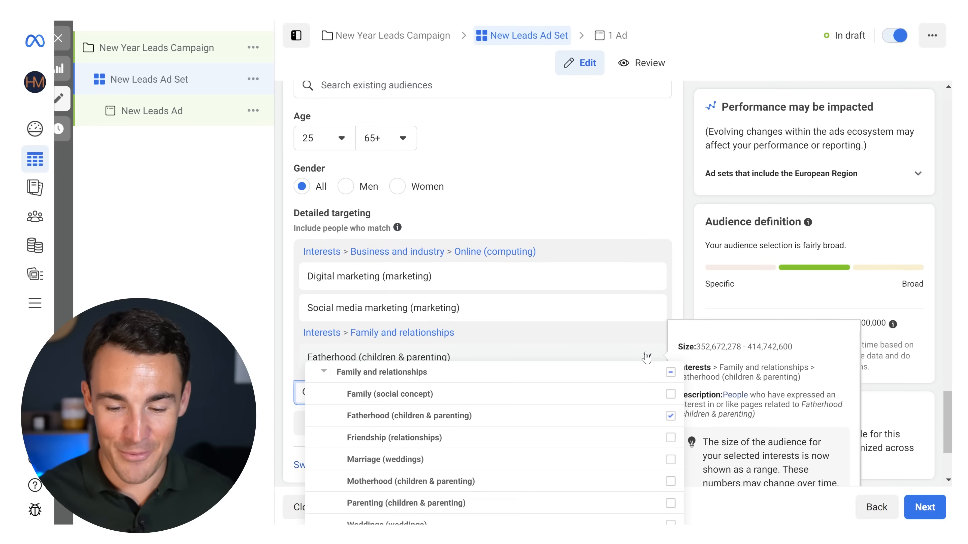
pyautogui.click(647, 357)
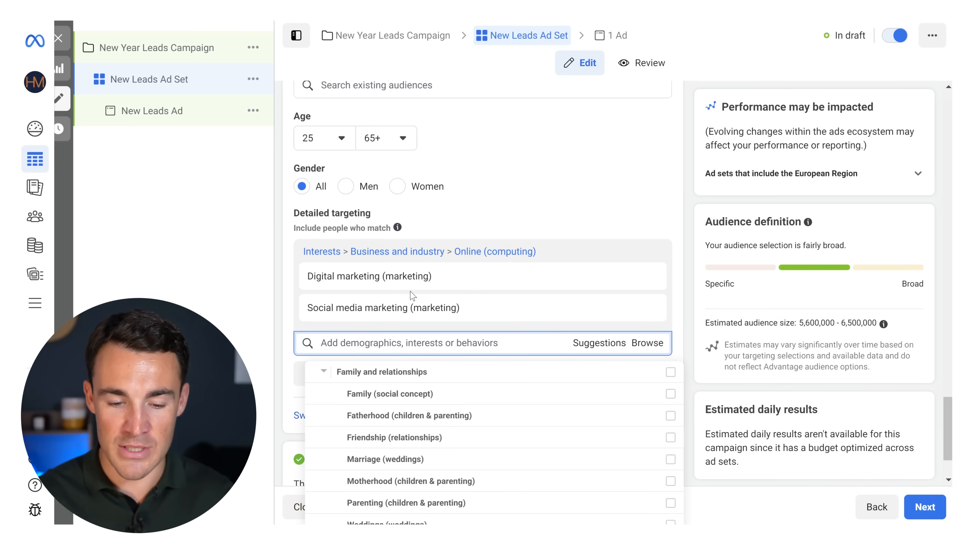
pyautogui.click(682, 228)
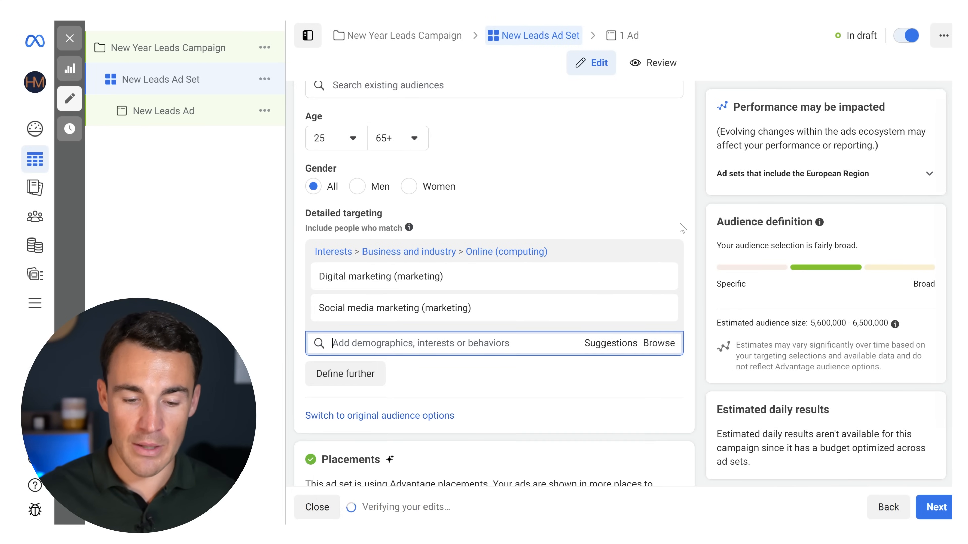
# - Remove the Social media marketing (marketing) interest from the detailed targeting
pyautogui.scroll(2, 682, 228)
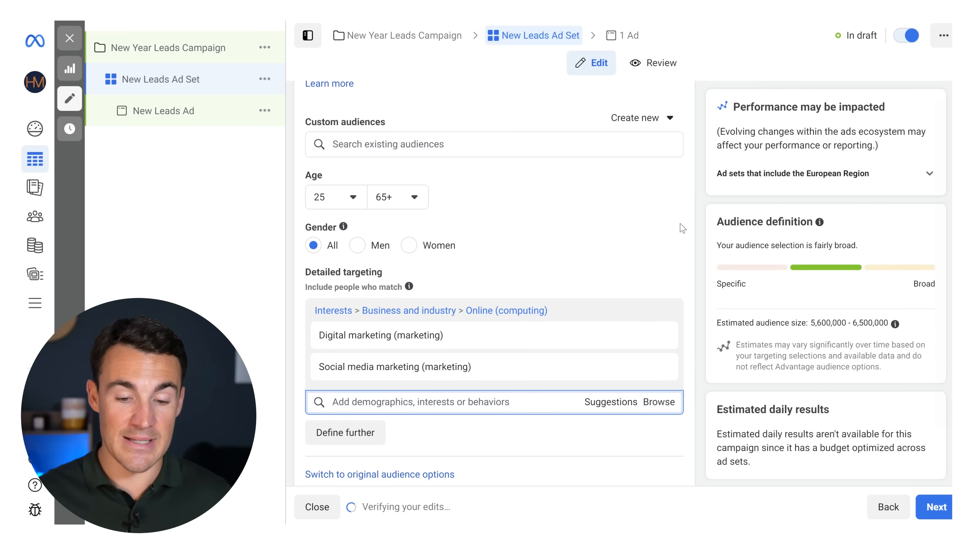
pyautogui.moveTo(501, 369)
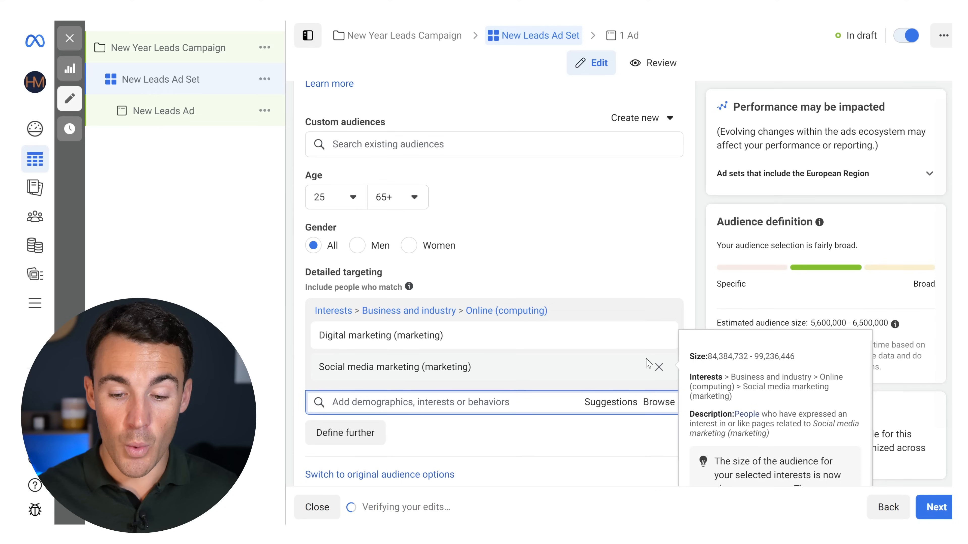
pyautogui.click(658, 367)
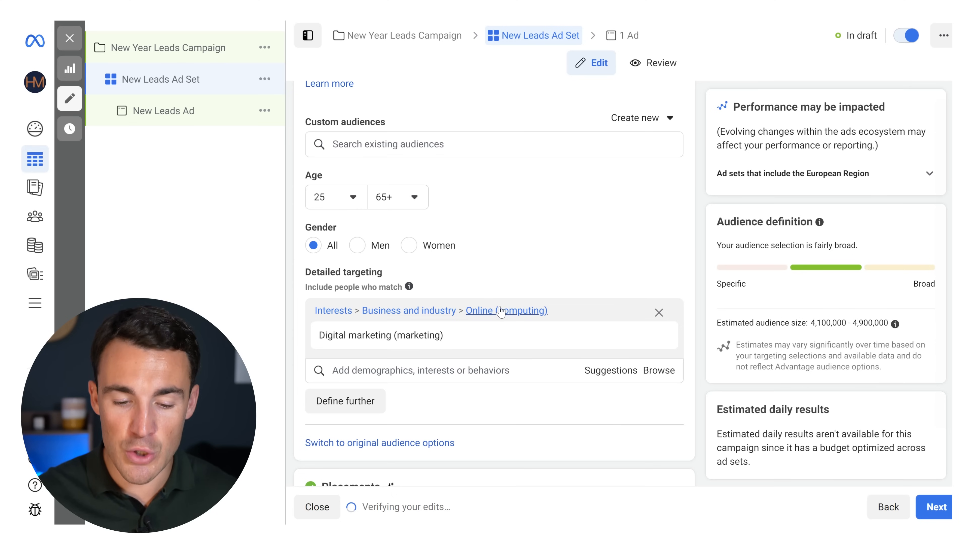
pyautogui.scroll(3, 515, 295)
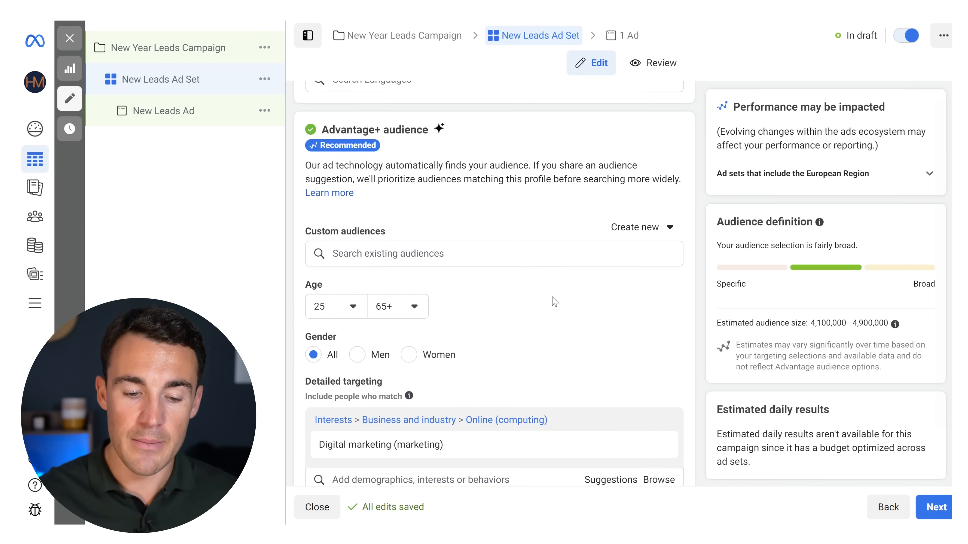
pyautogui.scroll(-2, 555, 301)
pyautogui.scroll(1, 675, 251)
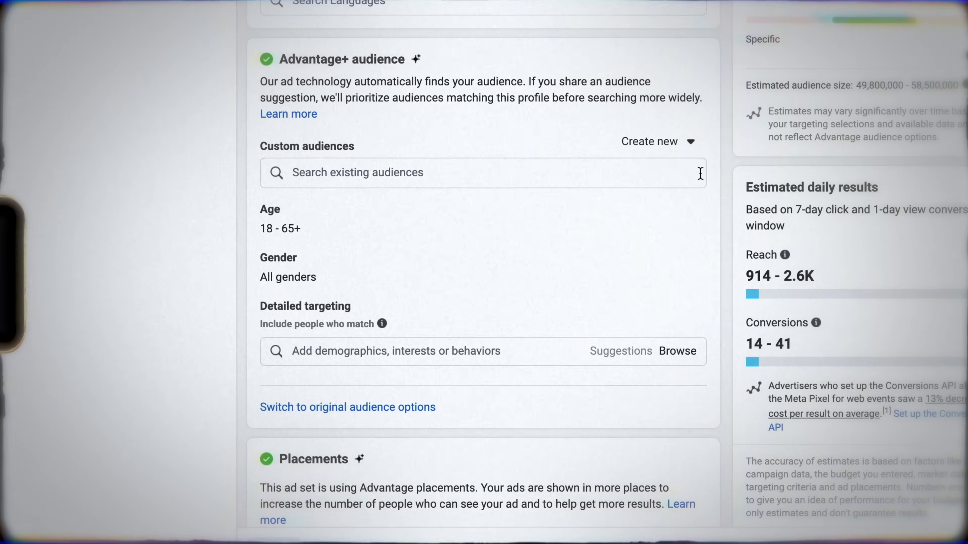
# - Add existing custom audiences to the audience suggestion, including All Website Visitors - 180, Example Customer List and AddToCart (180days)
pyautogui.click(697, 171)
pyautogui.click(324, 387)
pyautogui.click(404, 490)
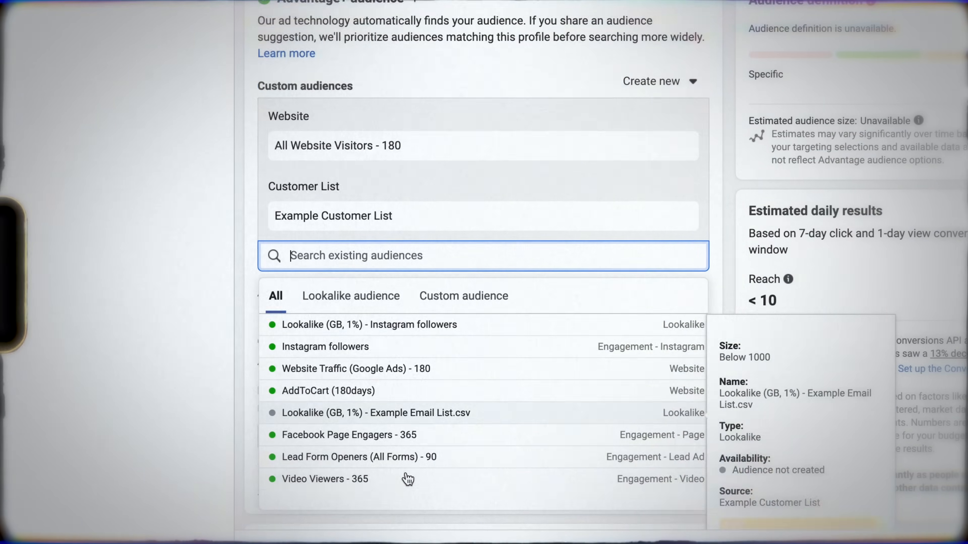
pyautogui.click(410, 381)
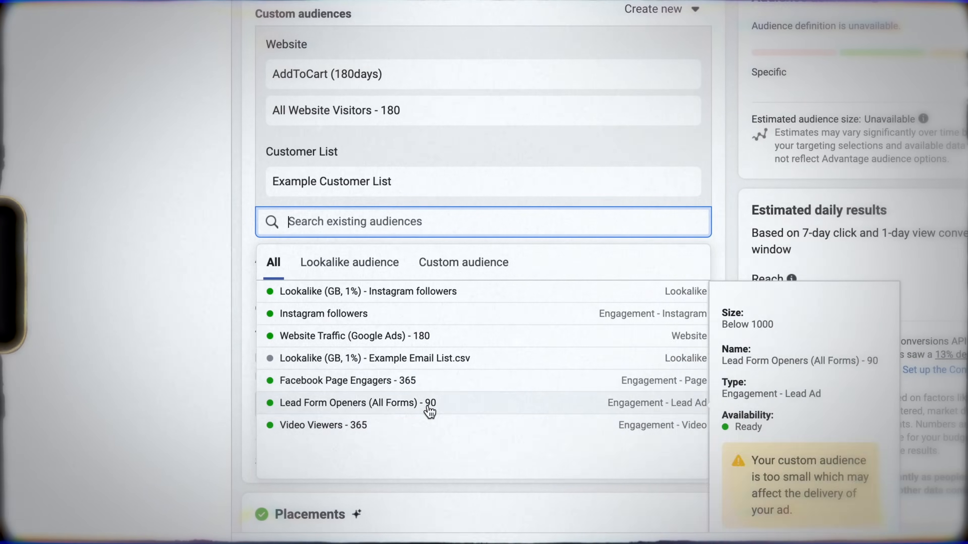
pyautogui.click(415, 380)
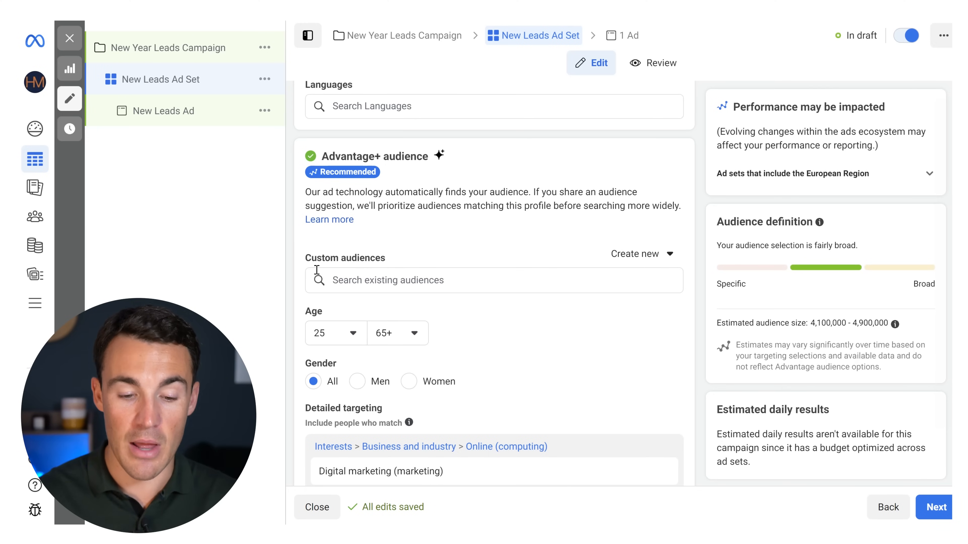
# - Switch the ad set from Advantage+ audience to the original audience options and accept using the original audience
pyautogui.scroll(-1, 526, 301)
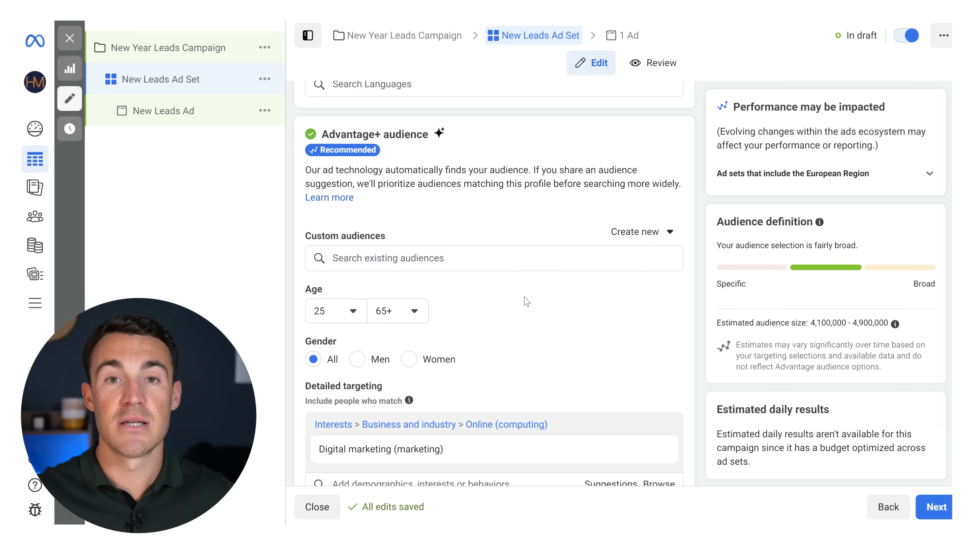
pyautogui.scroll(-3, 595, 312)
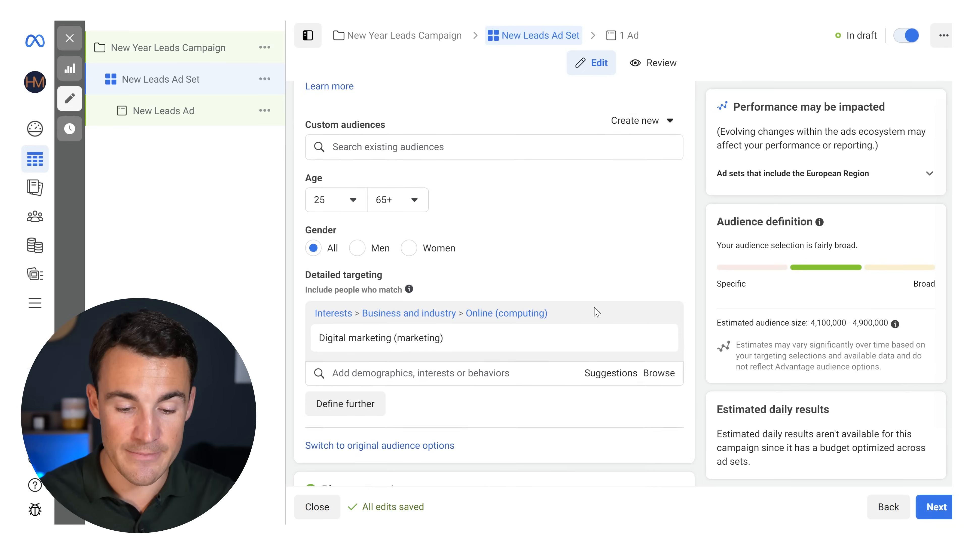
pyautogui.scroll(-2, 595, 314)
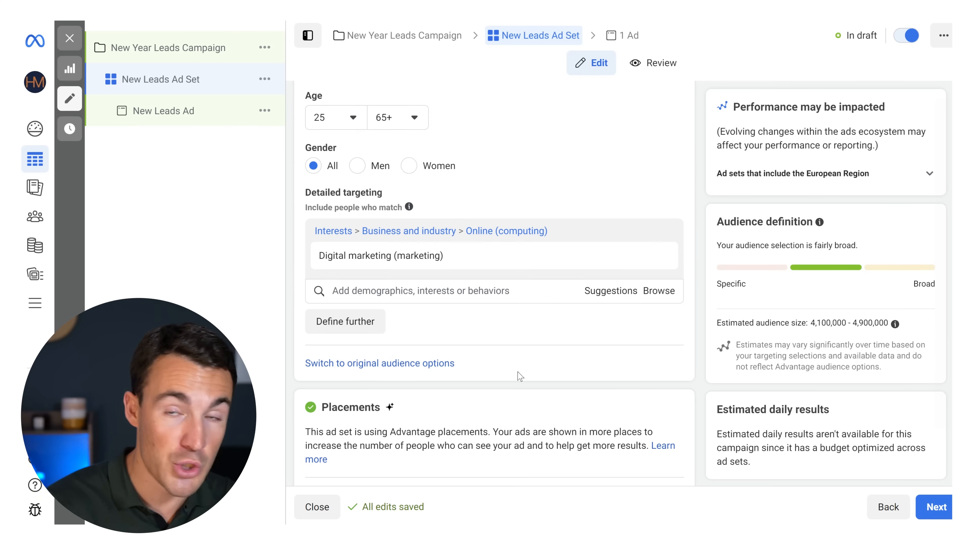
pyautogui.click(377, 363)
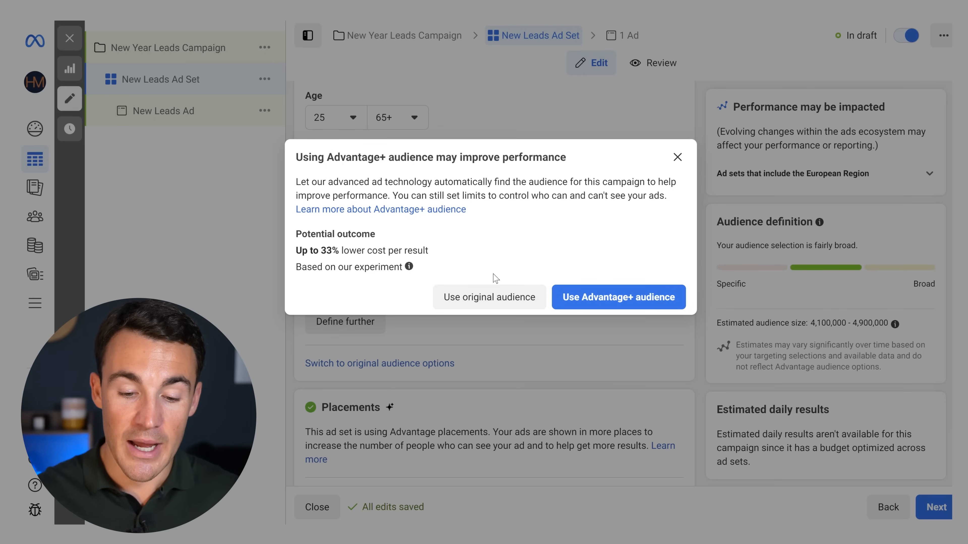
pyautogui.click(482, 299)
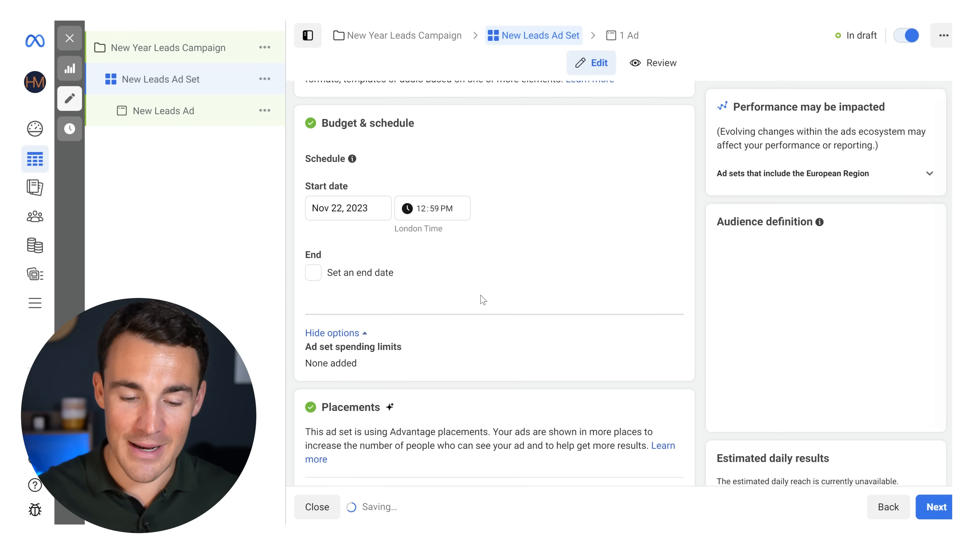
# - Review the original audience's location, age, gender, detailed targeting and language settings, and switch back to Advantage+ audience
pyautogui.scroll(-10, 483, 300)
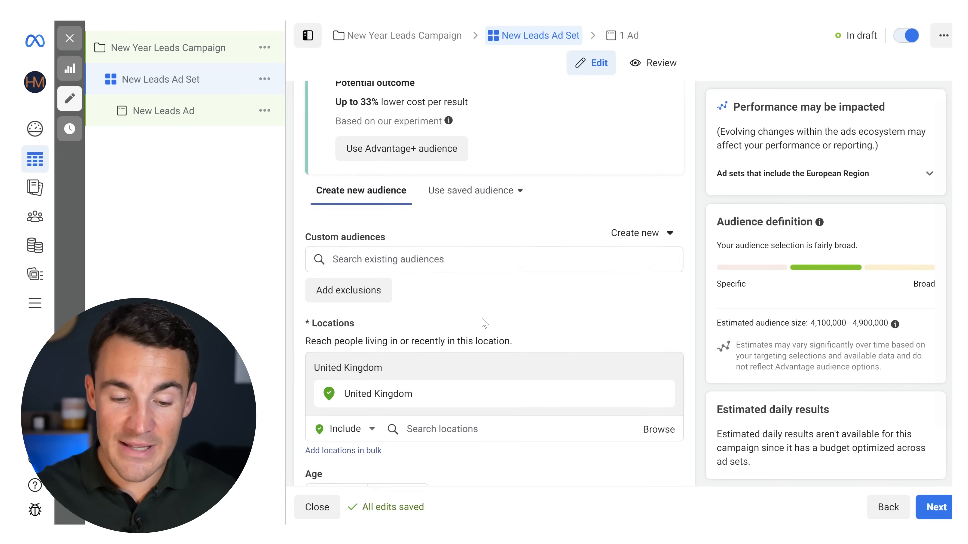
pyautogui.scroll(-6, 484, 324)
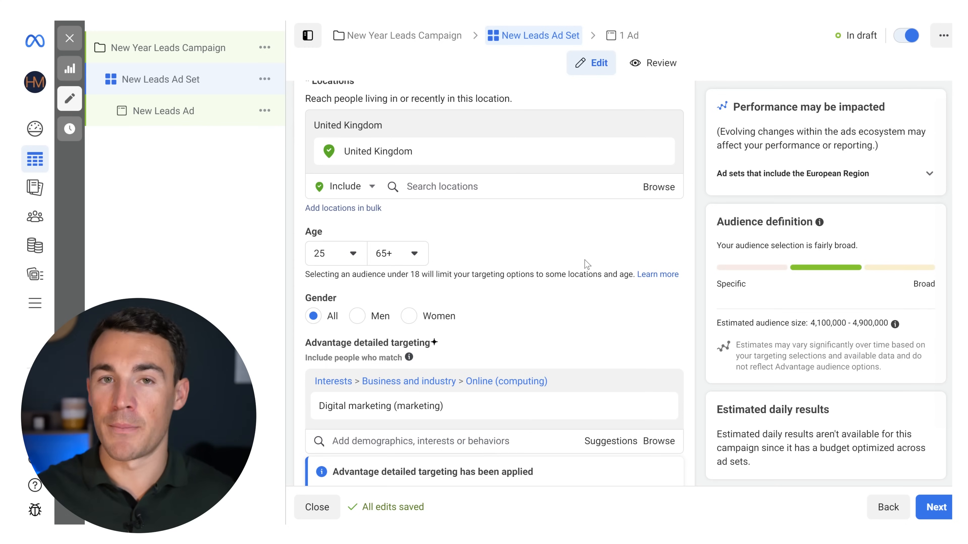
pyautogui.scroll(-5, 462, 277)
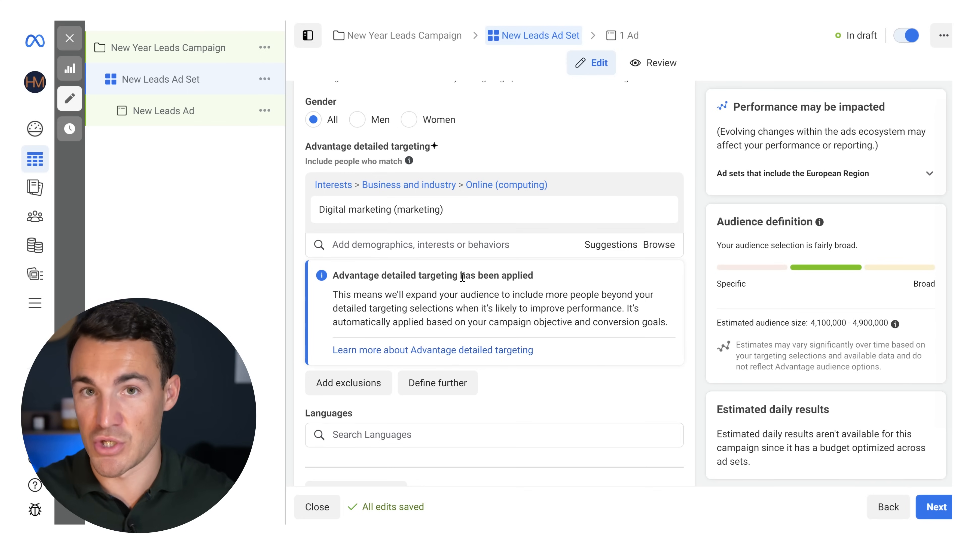
pyautogui.scroll(3, 462, 277)
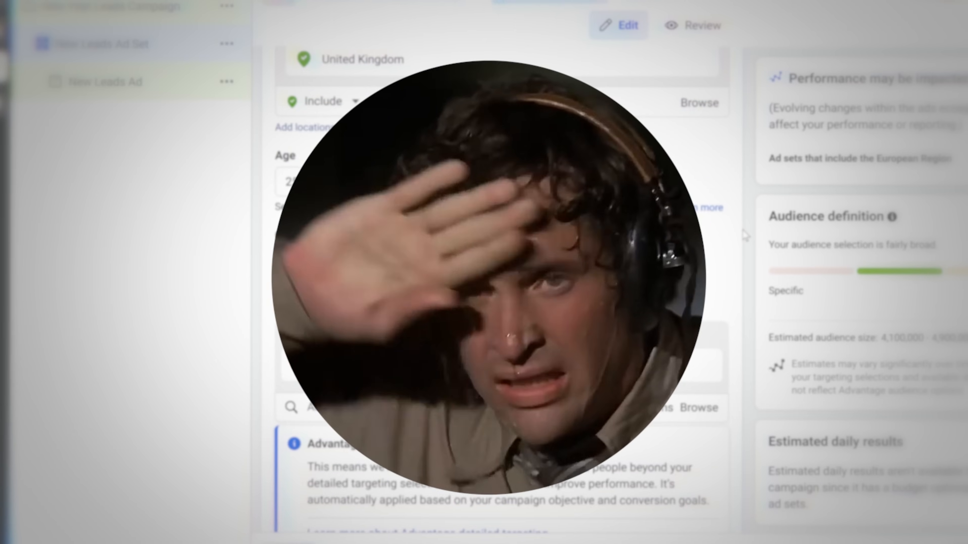
pyautogui.scroll(-2, 695, 233)
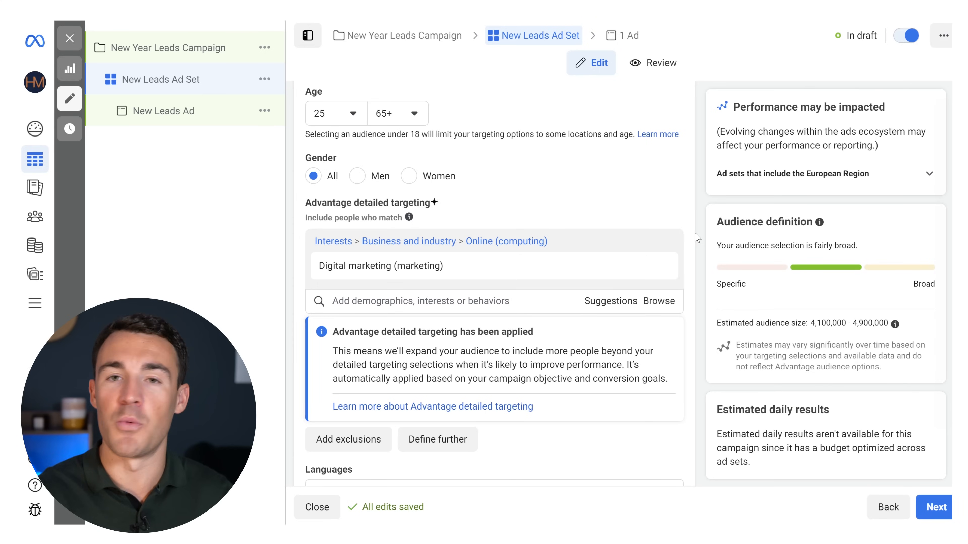
pyautogui.scroll(-3, 696, 238)
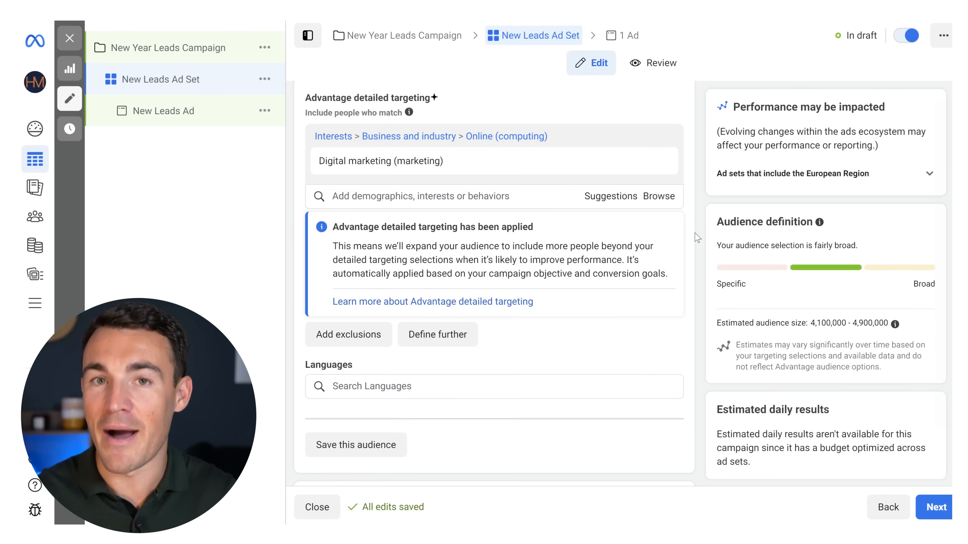
pyautogui.scroll(12, 696, 238)
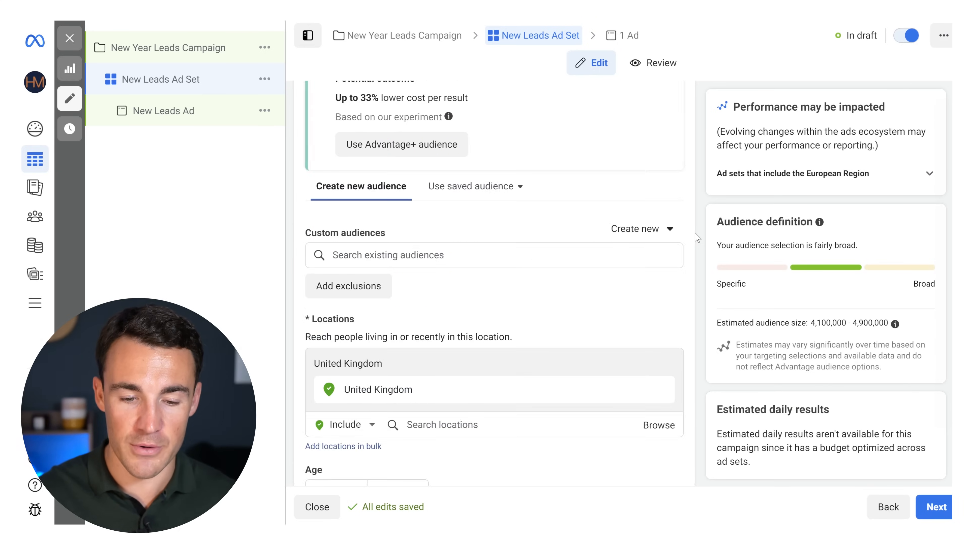
pyautogui.click(381, 370)
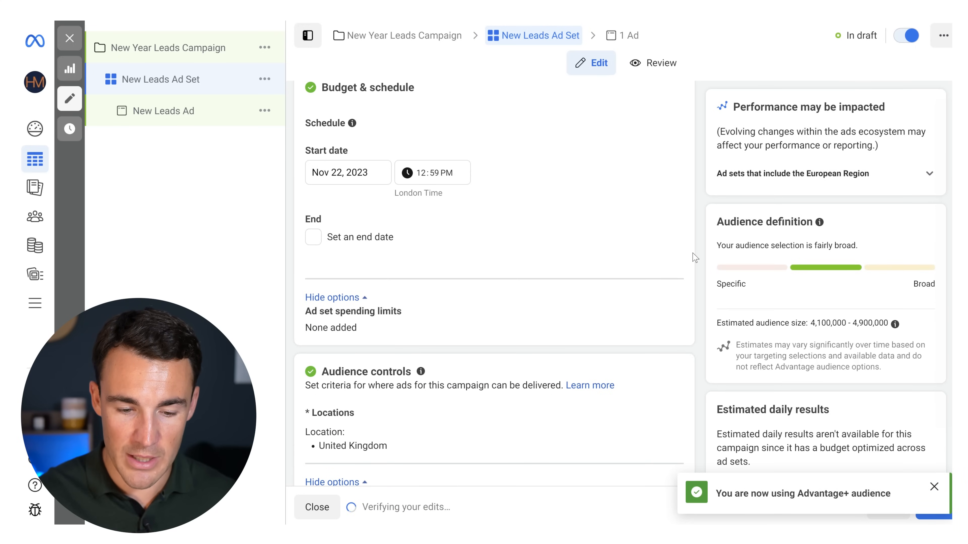
# - Expand the additional options in the Placements section and open the placement controls for editing
pyautogui.scroll(-9, 695, 258)
pyautogui.scroll(-3, 695, 258)
pyautogui.scroll(5, 461, 298)
pyautogui.scroll(-10, 461, 298)
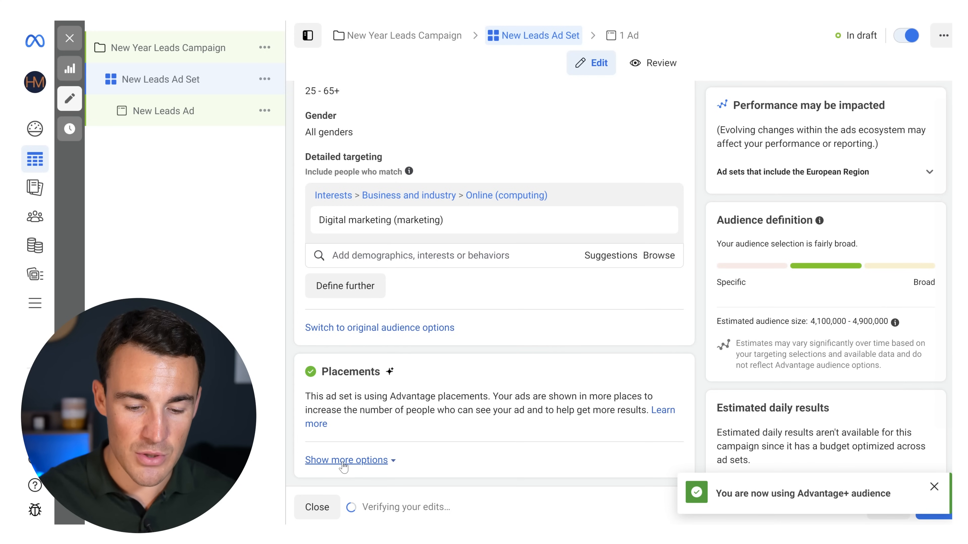
pyautogui.click(356, 460)
pyautogui.scroll(-3, 541, 412)
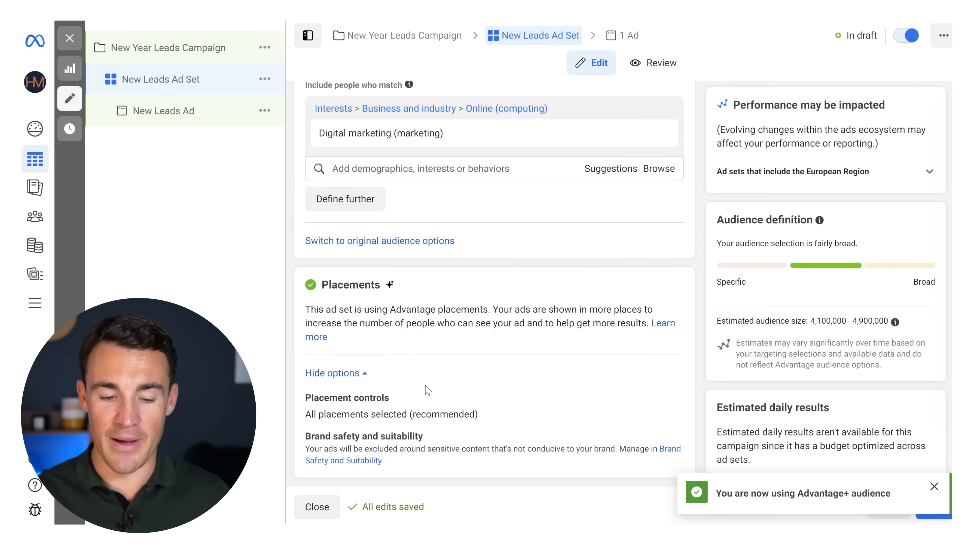
pyautogui.moveTo(408, 401)
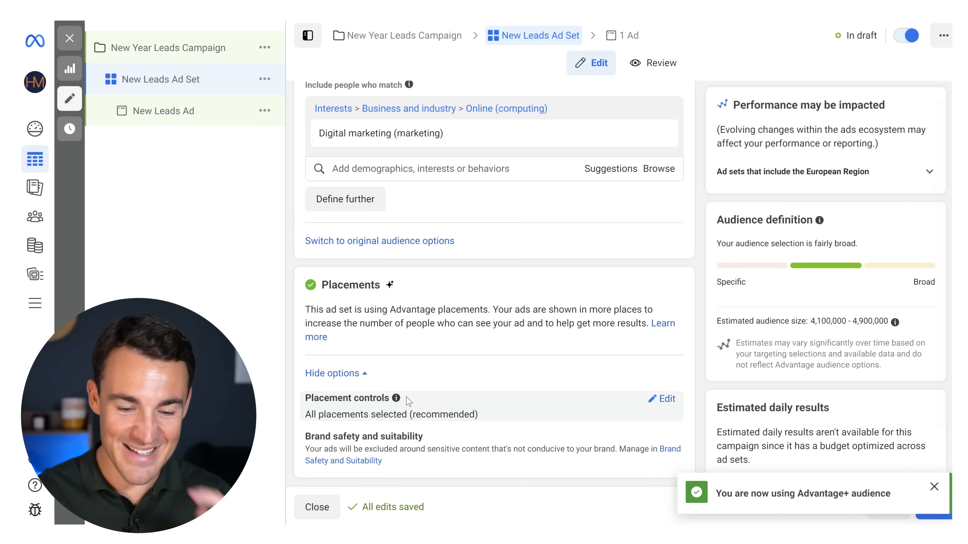
pyautogui.click(667, 399)
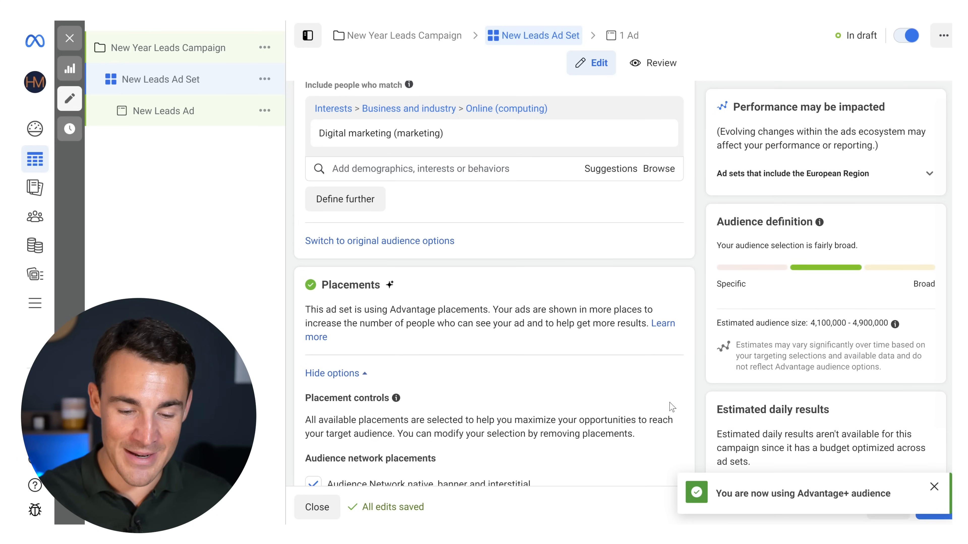
# - Exclude both Audience Network placements, native, banner and interstitial as well as rewarded videos, from the ad set's Advantage placements
pyautogui.scroll(-5, 672, 408)
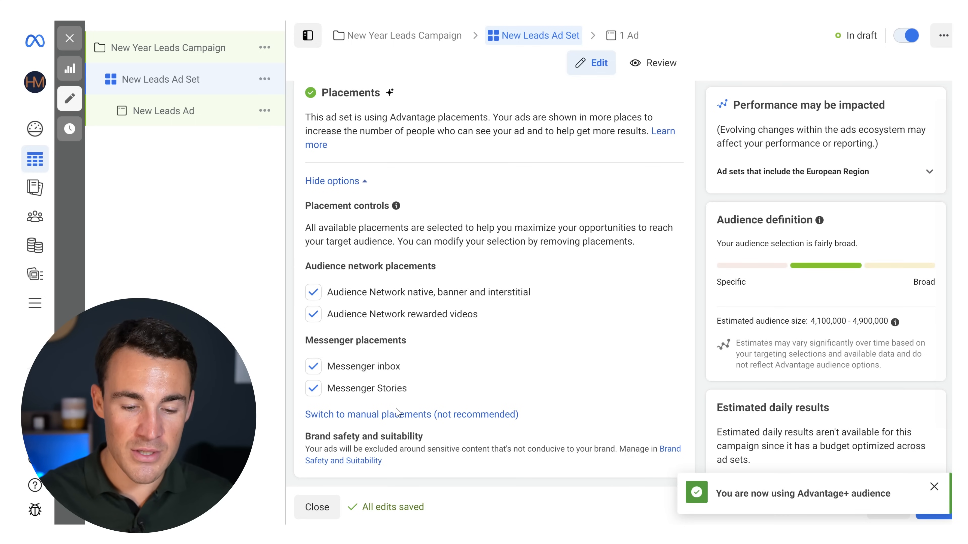
pyautogui.click(338, 294)
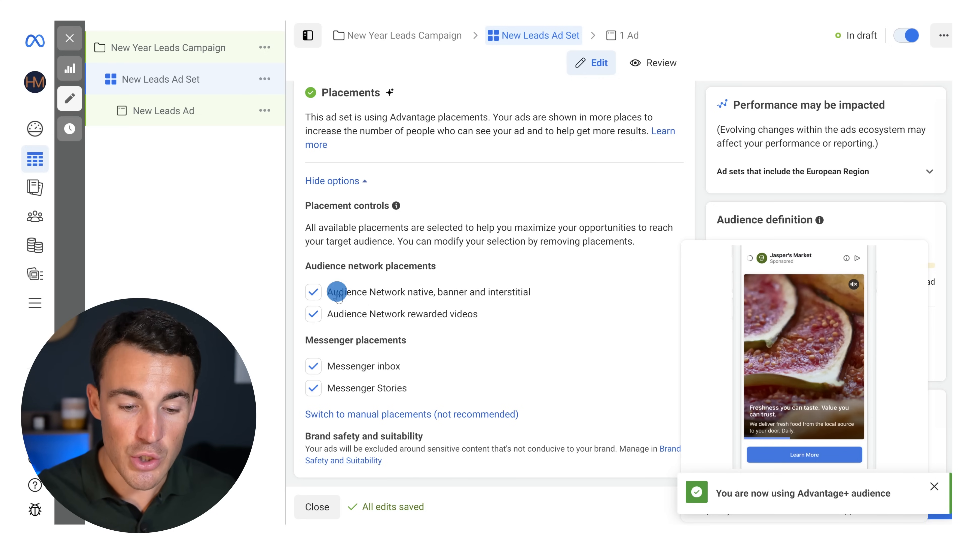
pyautogui.click(338, 315)
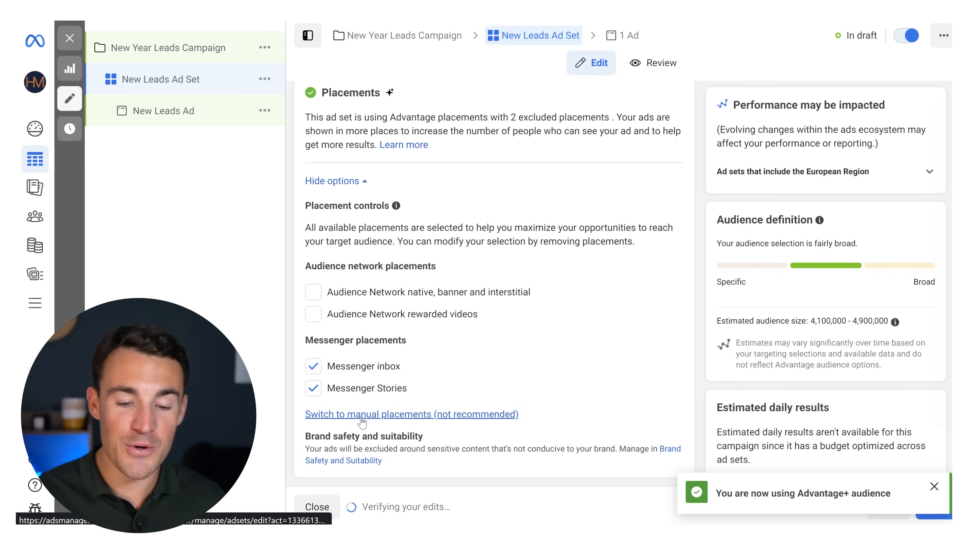
# - Switch the ad set to manual placements and limit the platforms to Facebook and Instagram, removing Audience network and Messenger
pyautogui.click(362, 415)
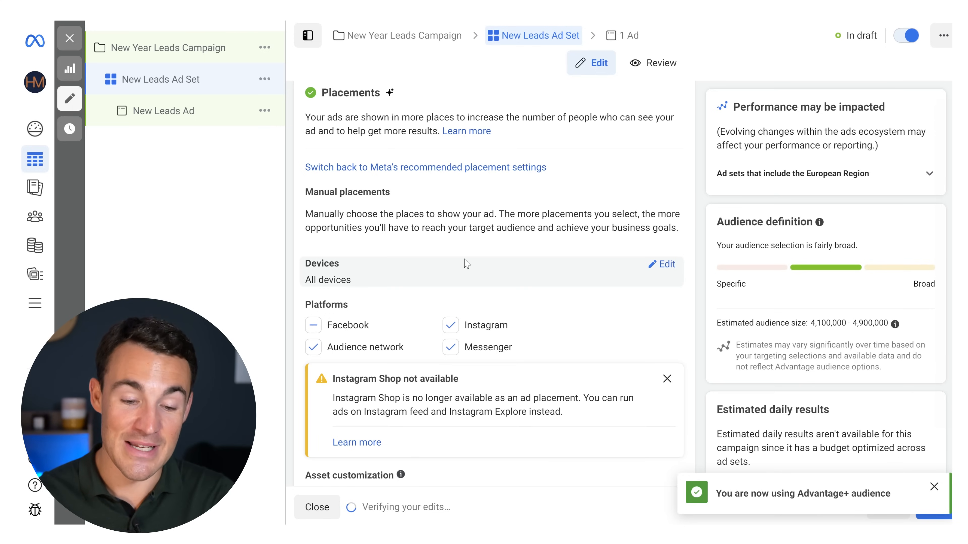
pyautogui.scroll(-6, 466, 263)
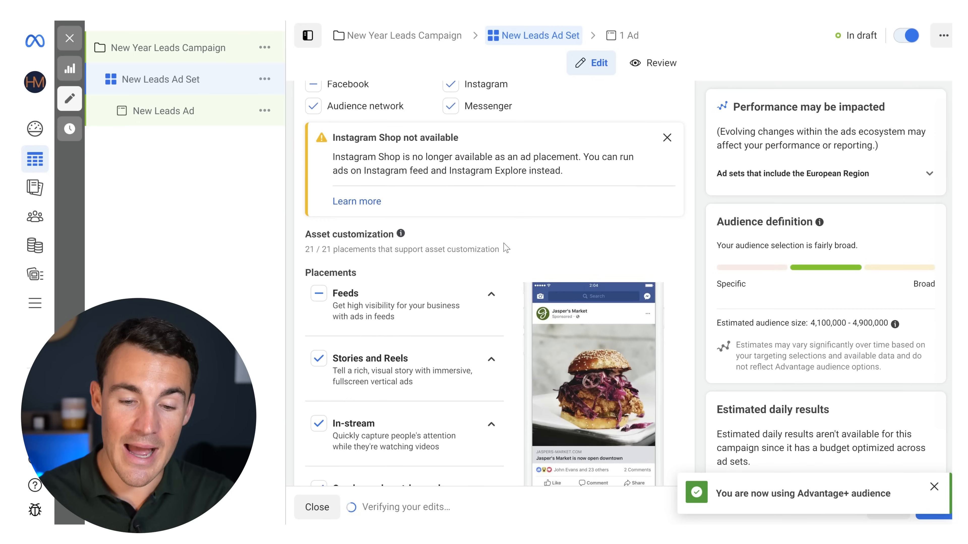
pyautogui.scroll(3, 506, 248)
pyautogui.click(452, 204)
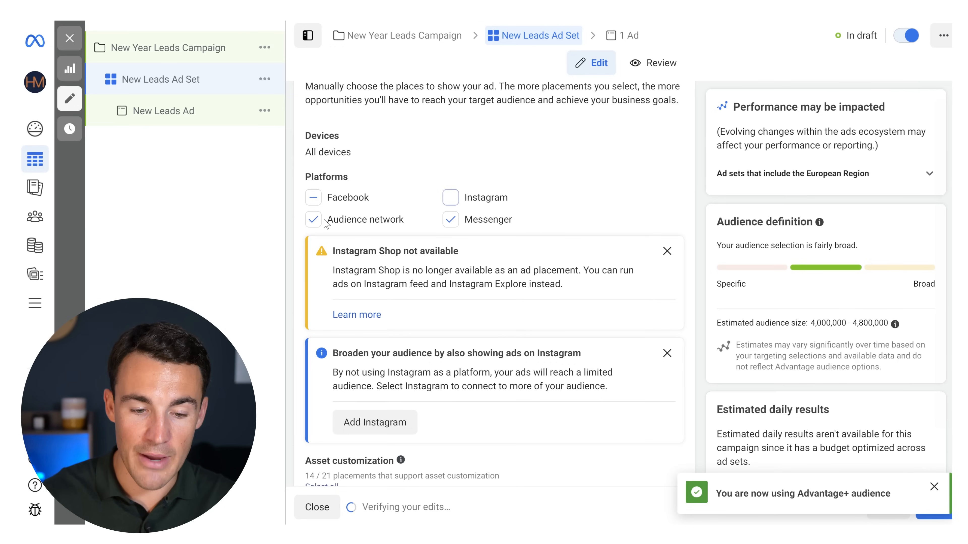
pyautogui.click(404, 223)
pyautogui.click(450, 219)
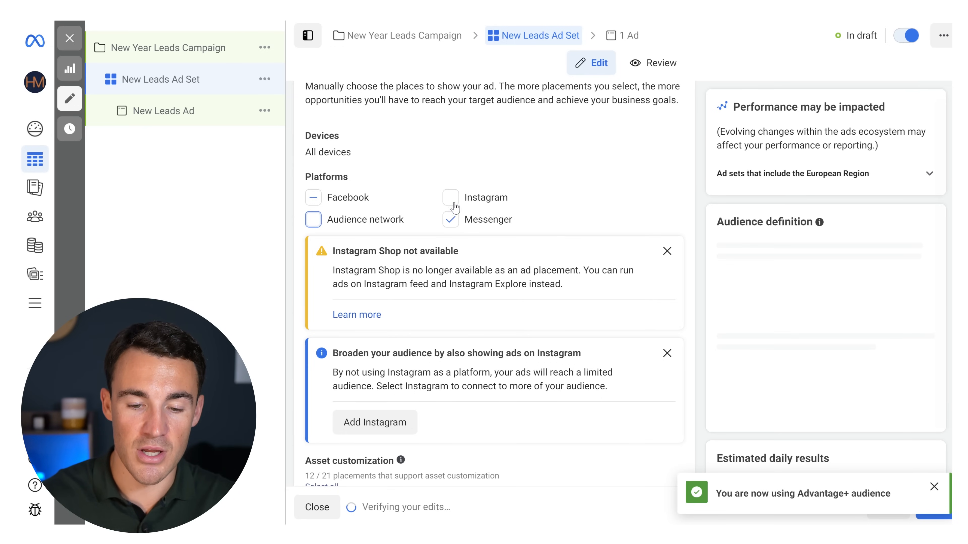
pyautogui.click(449, 198)
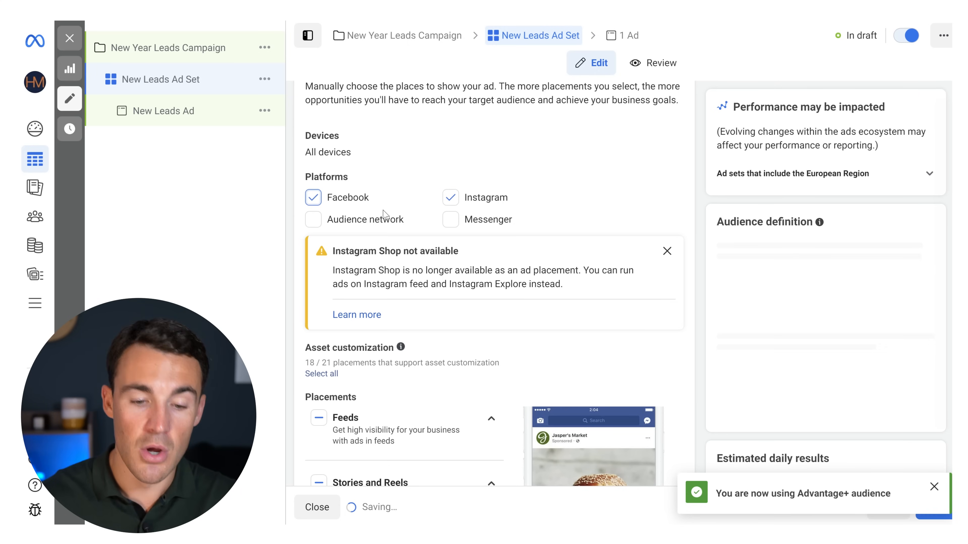
# - Review the manual placement categories from Feeds to Apps and sites, and switch back to Meta's recommended placement settings
pyautogui.scroll(-6, 496, 200)
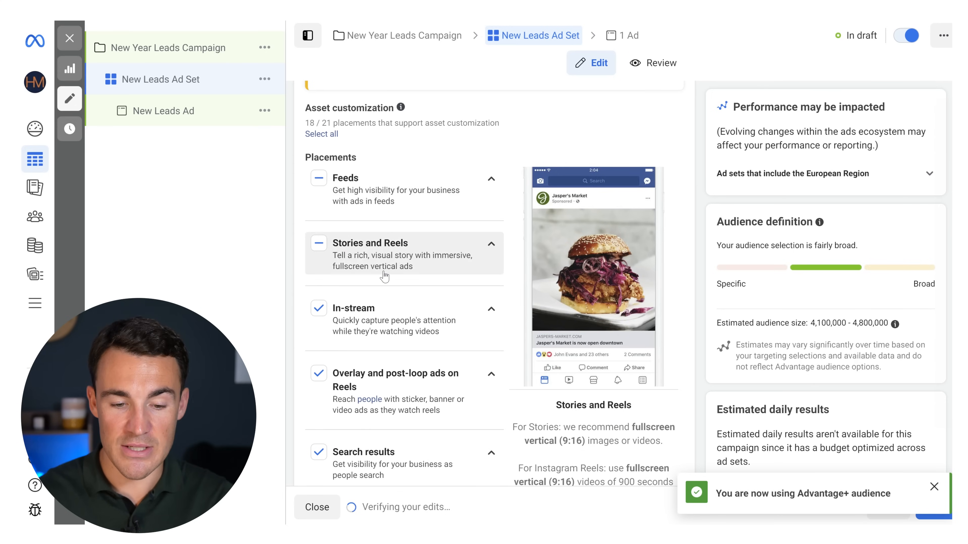
pyautogui.scroll(-2, 433, 341)
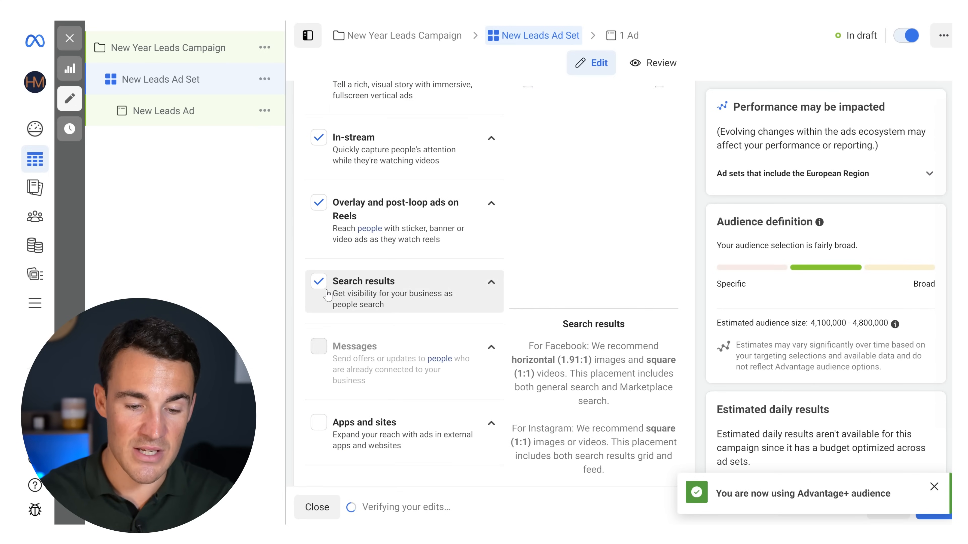
pyautogui.scroll(-2, 404, 343)
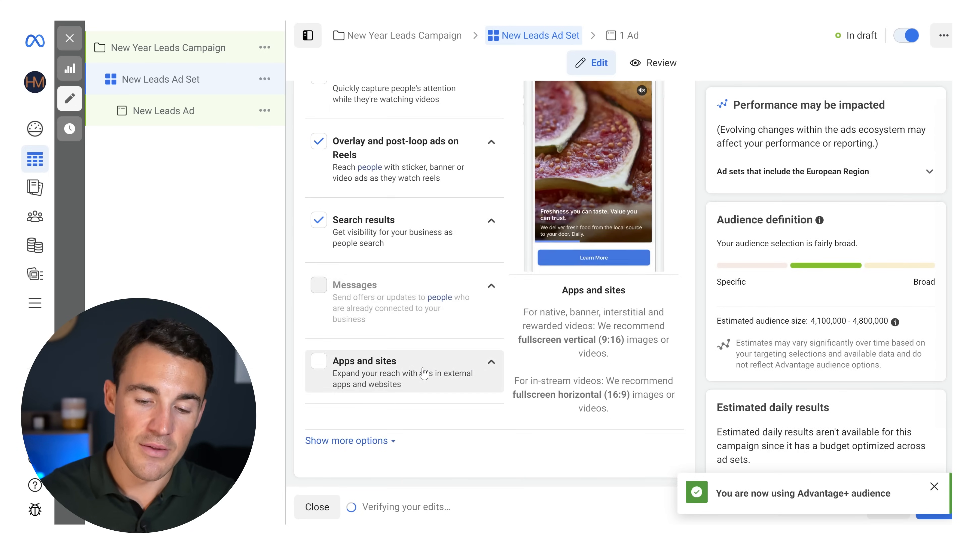
pyautogui.scroll(12, 397, 359)
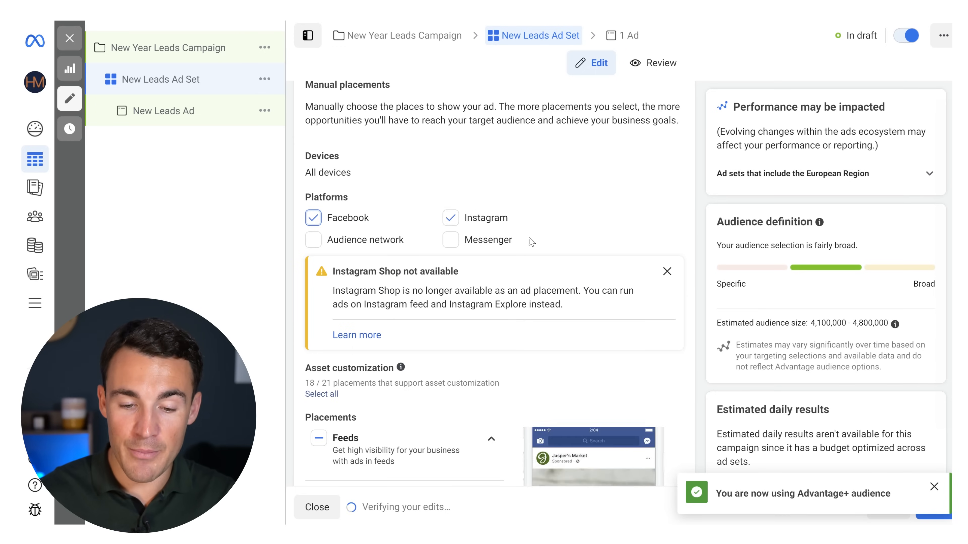
pyautogui.scroll(2, 530, 240)
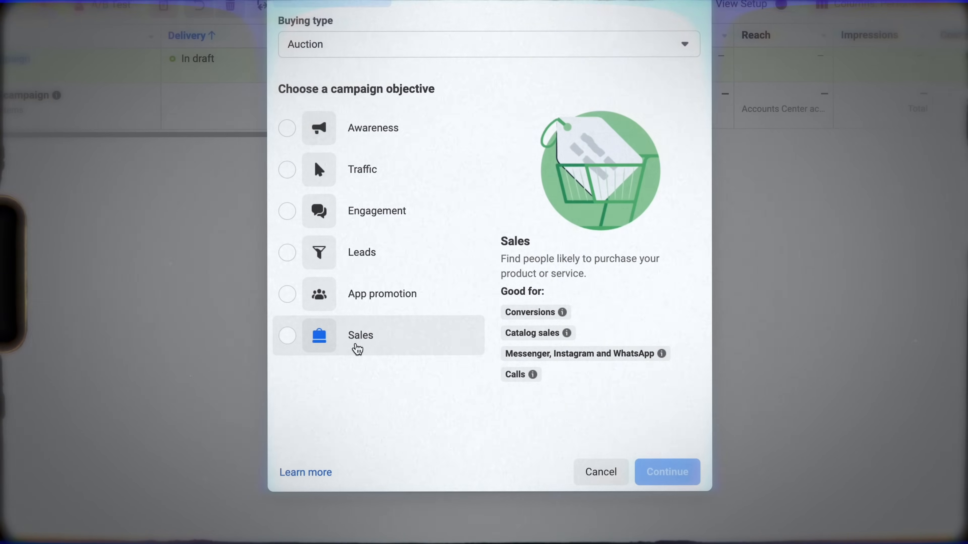
pyautogui.click(334, 348)
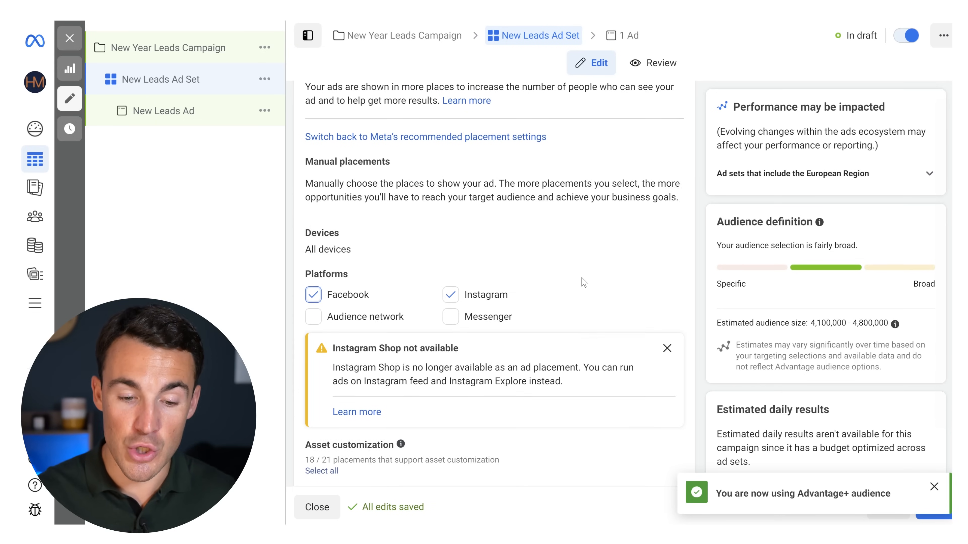
pyautogui.scroll(2, 529, 251)
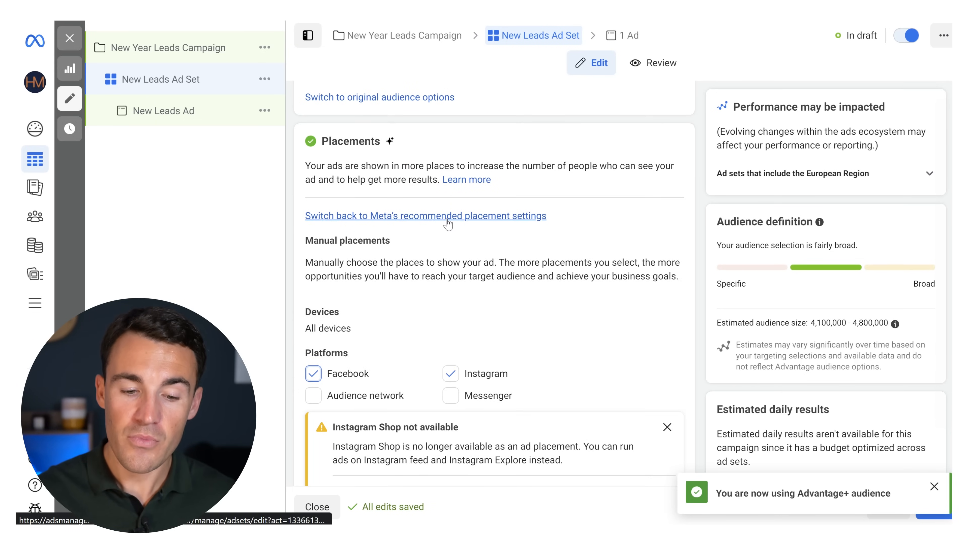
pyautogui.click(447, 217)
pyautogui.scroll(-1, 449, 223)
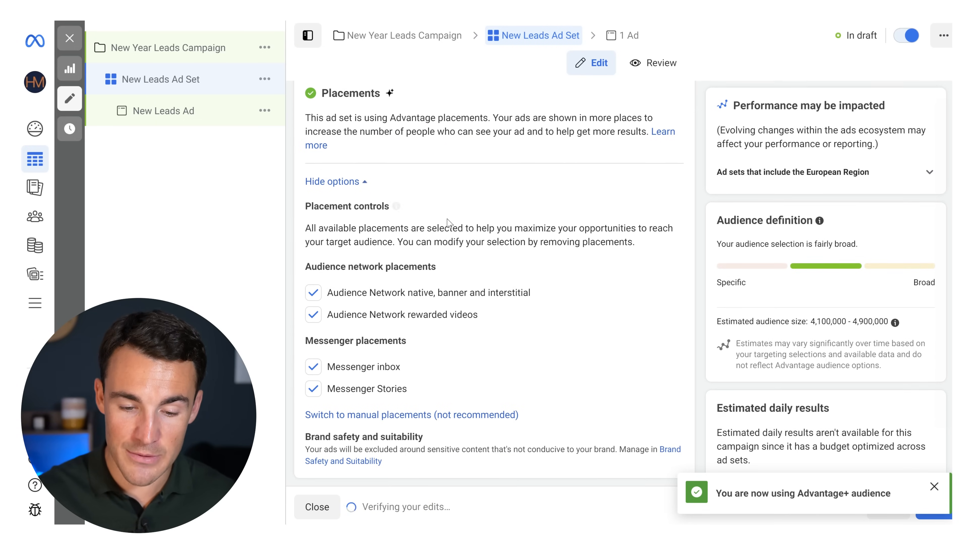
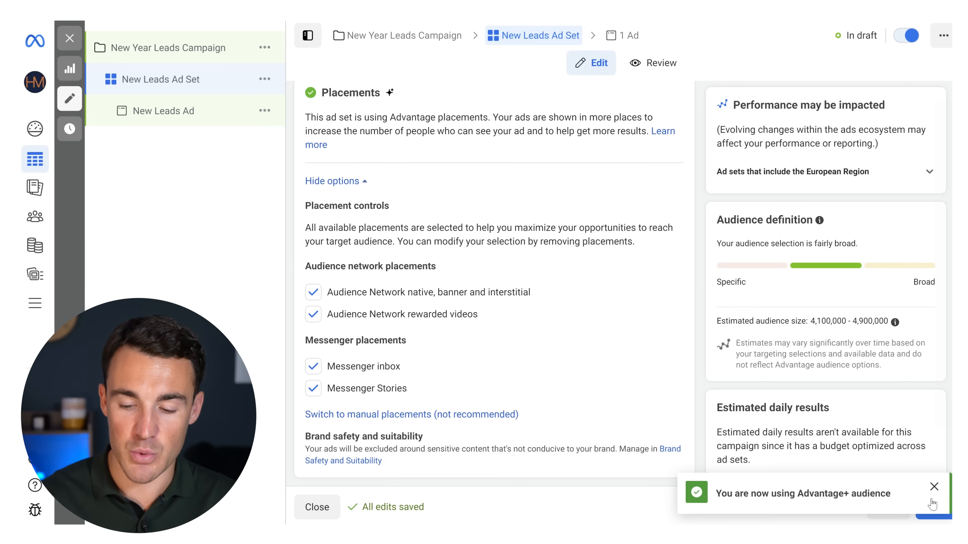
# - Dismiss the audience notification, and in the New Leads Ad's identity settings select the business's Instagram account
pyautogui.click(934, 488)
pyautogui.moveTo(686, 317)
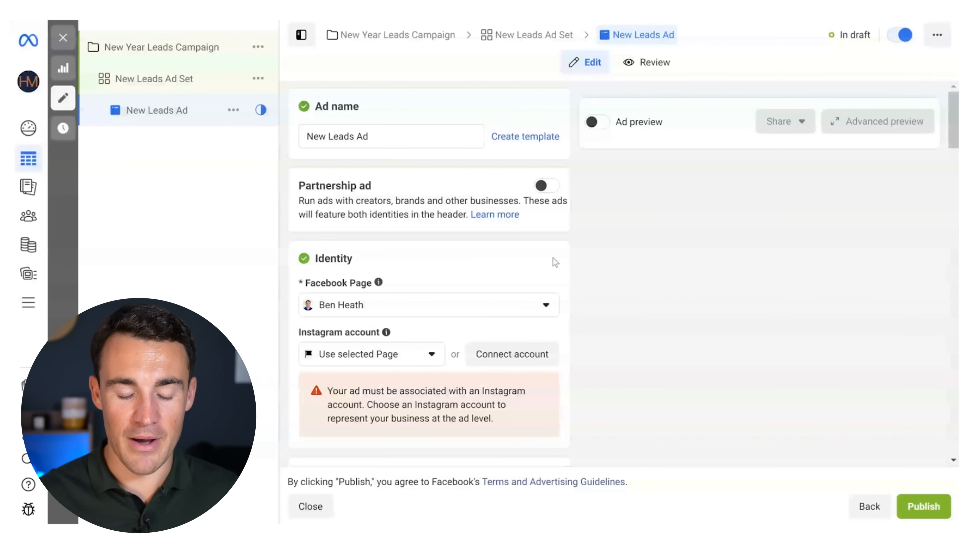
pyautogui.scroll(-1, 550, 260)
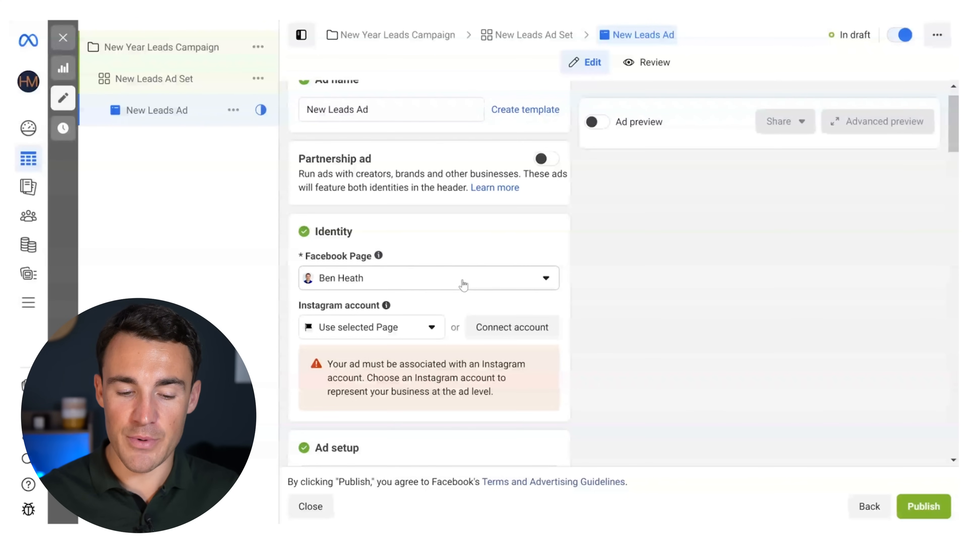
pyautogui.click(433, 330)
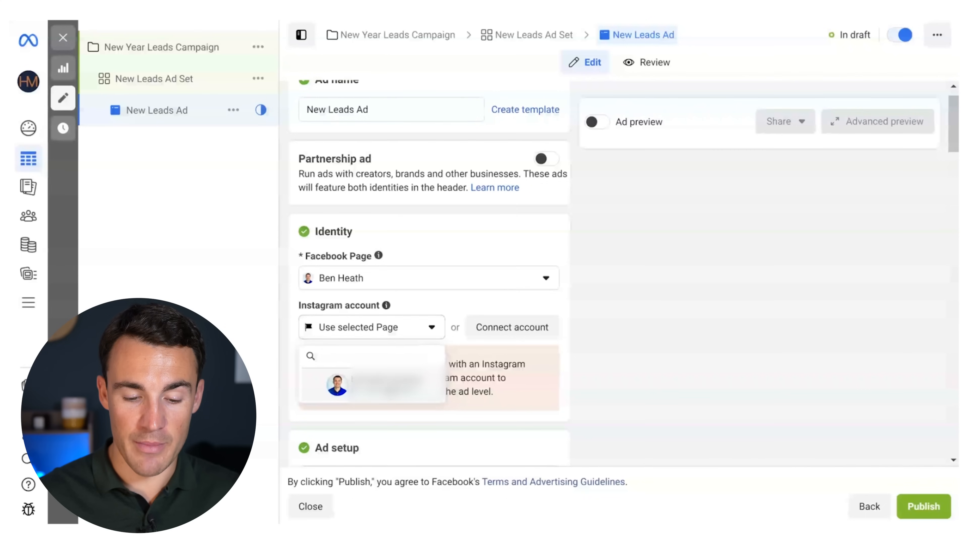
pyautogui.click(392, 386)
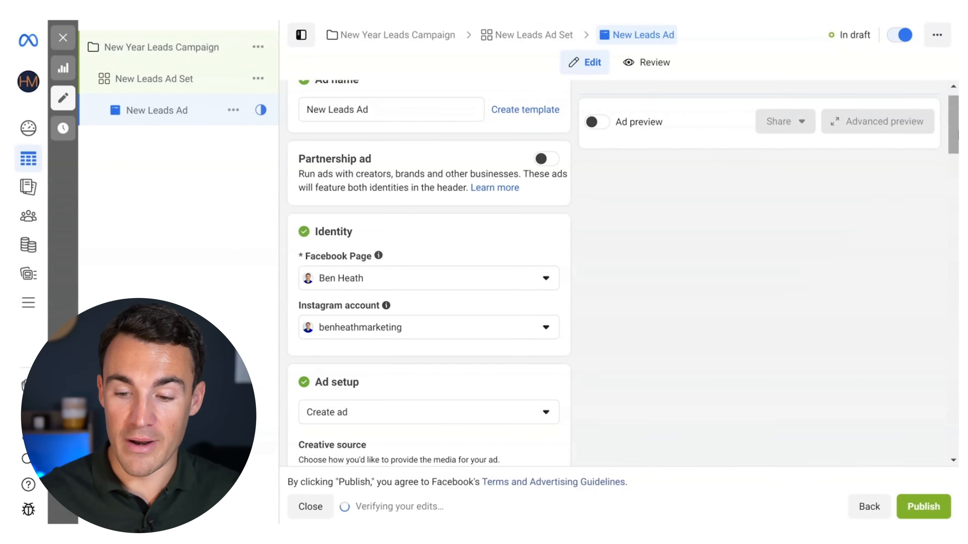
# - Keep Create ad as the ad setup and review the creative source, format and multi-advertiser ads options
pyautogui.moveTo(953, 130); pyautogui.dragTo(954, 159)
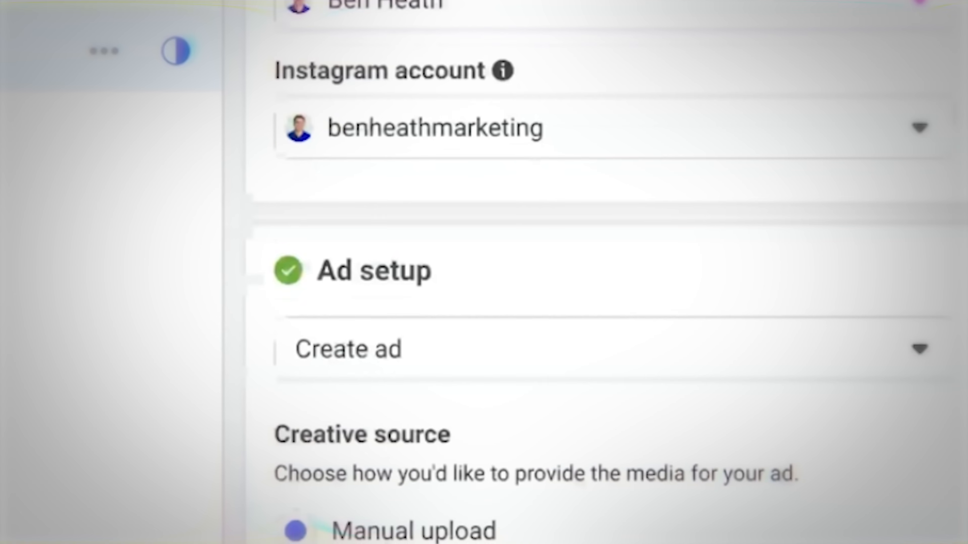
pyautogui.click(909, 372)
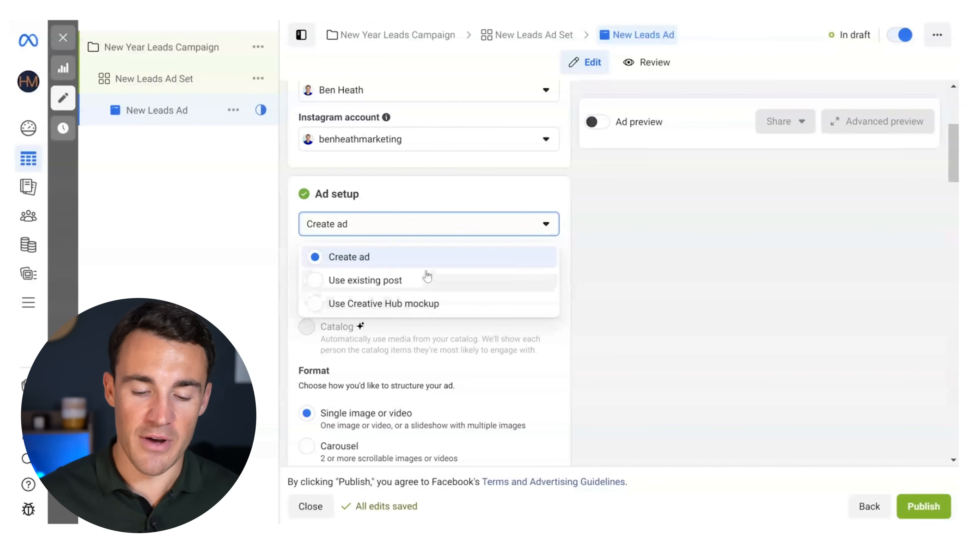
pyautogui.click(414, 257)
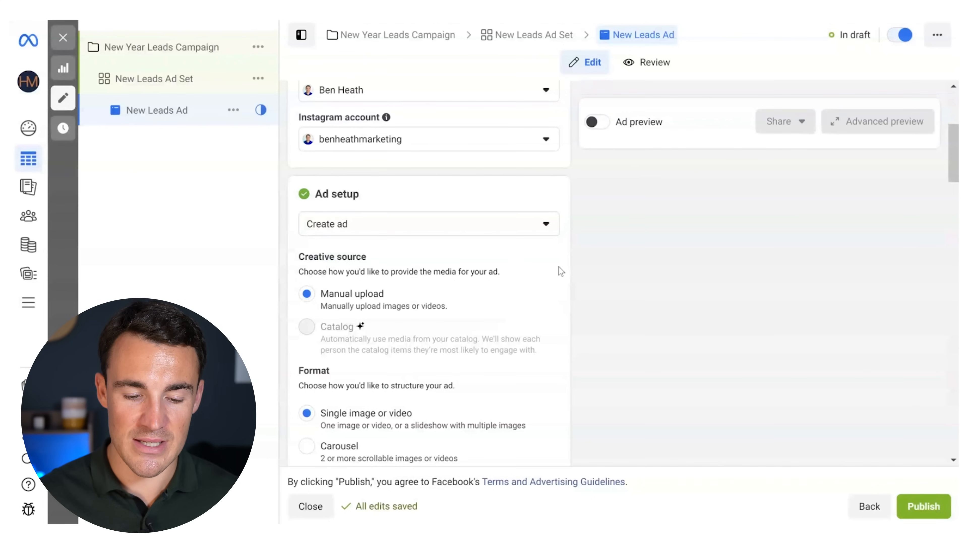
pyautogui.scroll(-2, 559, 269)
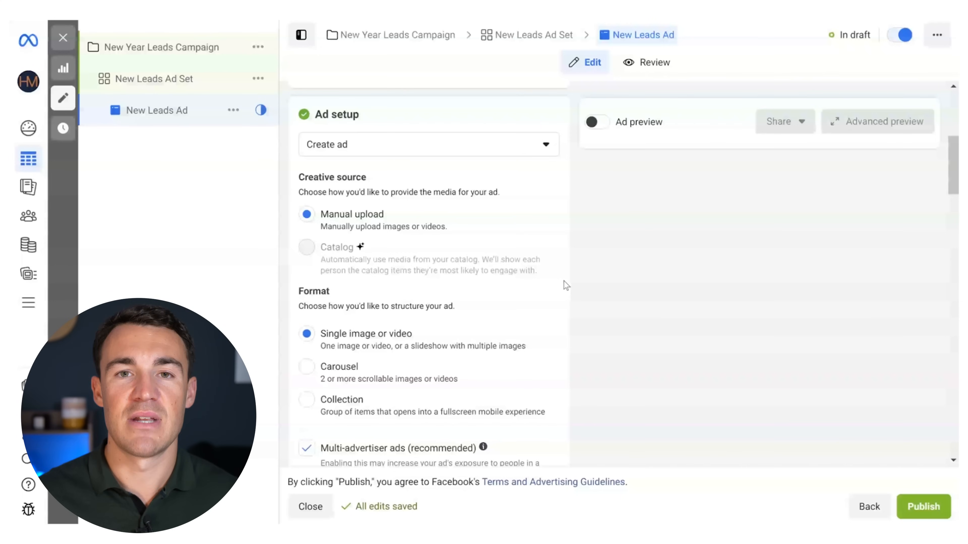
pyautogui.scroll(-2, 564, 282)
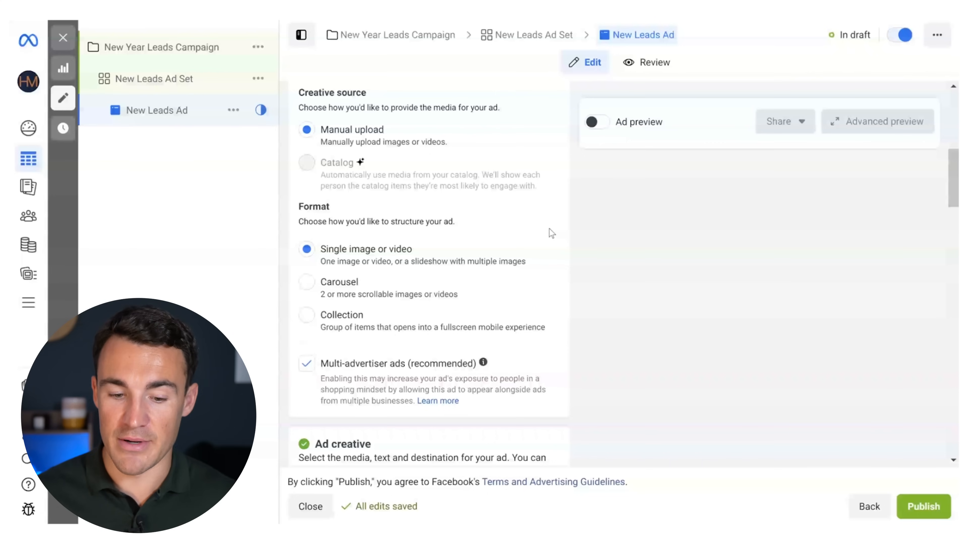
pyautogui.scroll(-1, 551, 233)
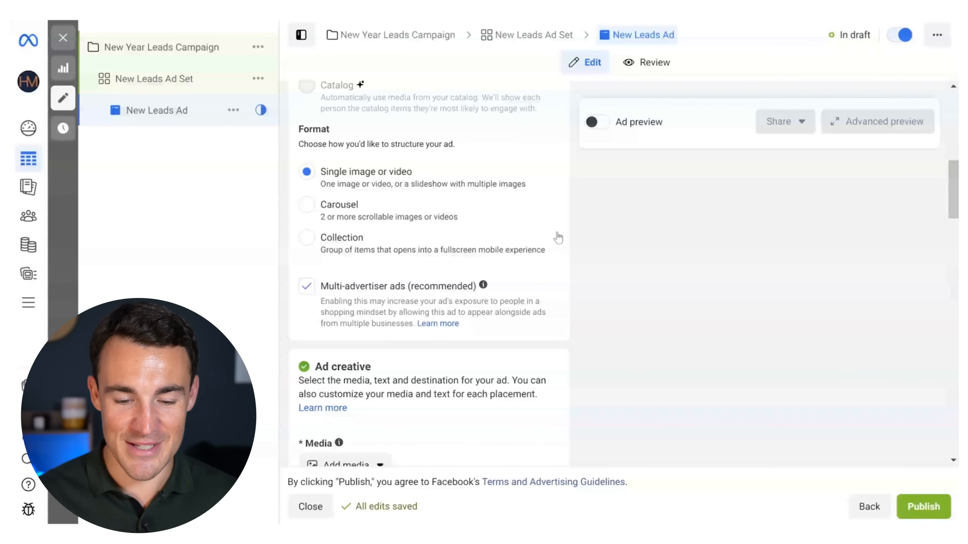
pyautogui.scroll(-1, 566, 241)
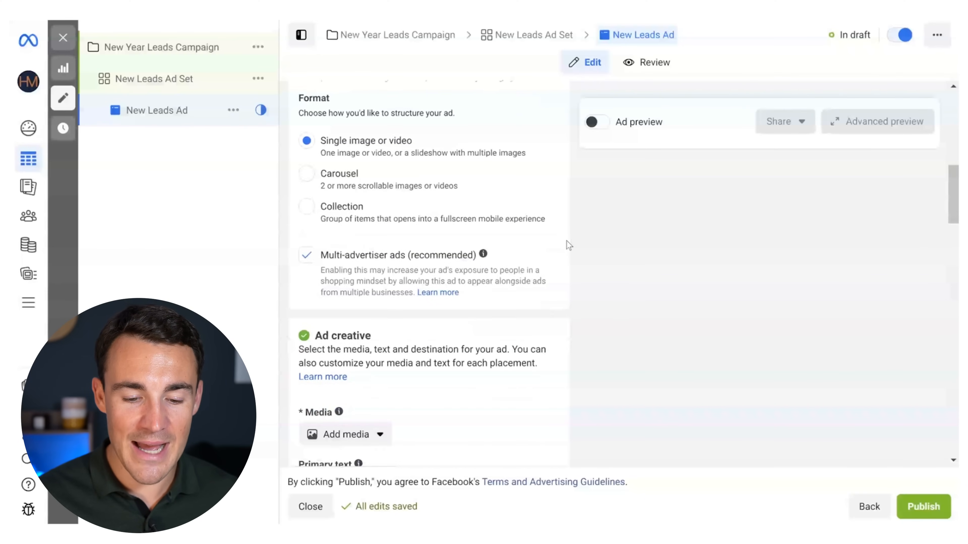
pyautogui.moveTo(483, 259)
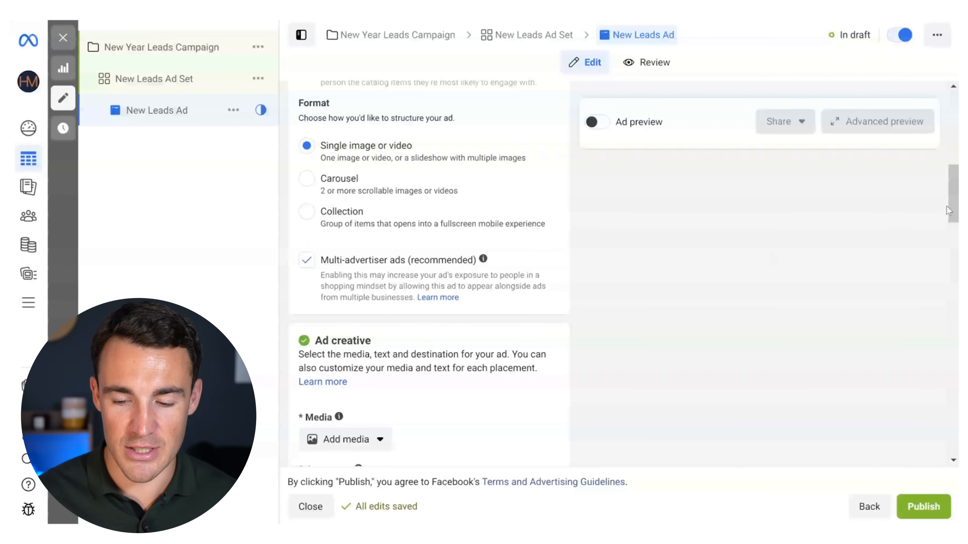
# - Start adding an image as the media for the New Leads Ad's creative
pyautogui.moveTo(953, 210); pyautogui.dragTo(955, 235)
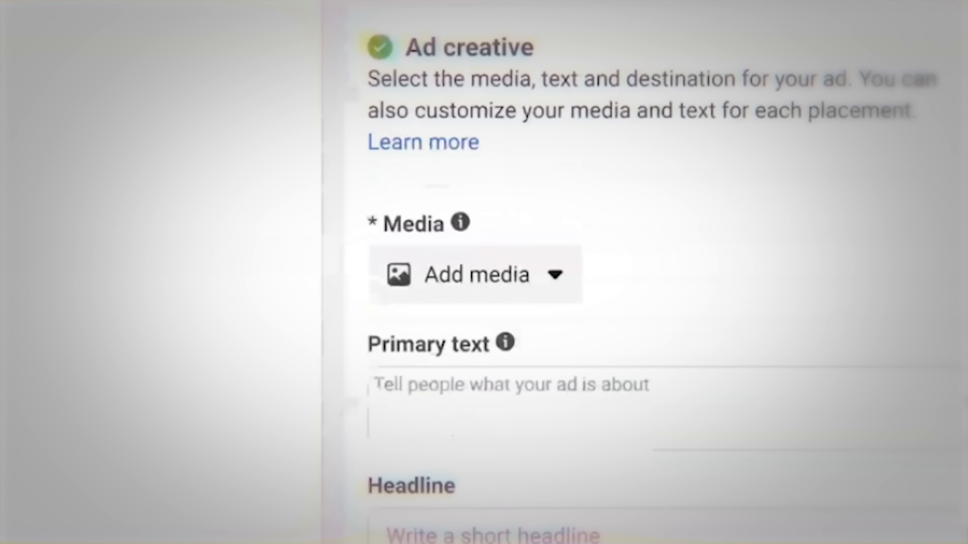
pyautogui.click(541, 275)
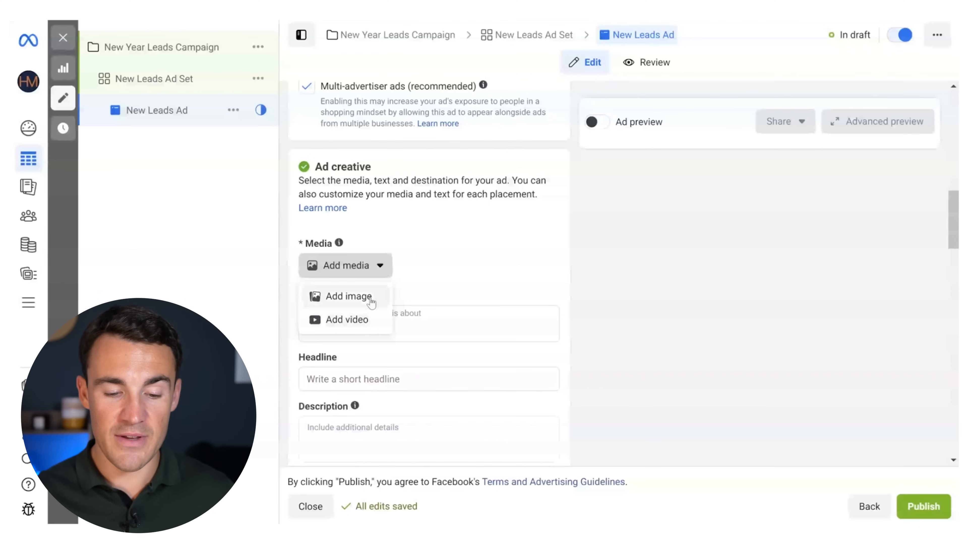
pyautogui.click(371, 301)
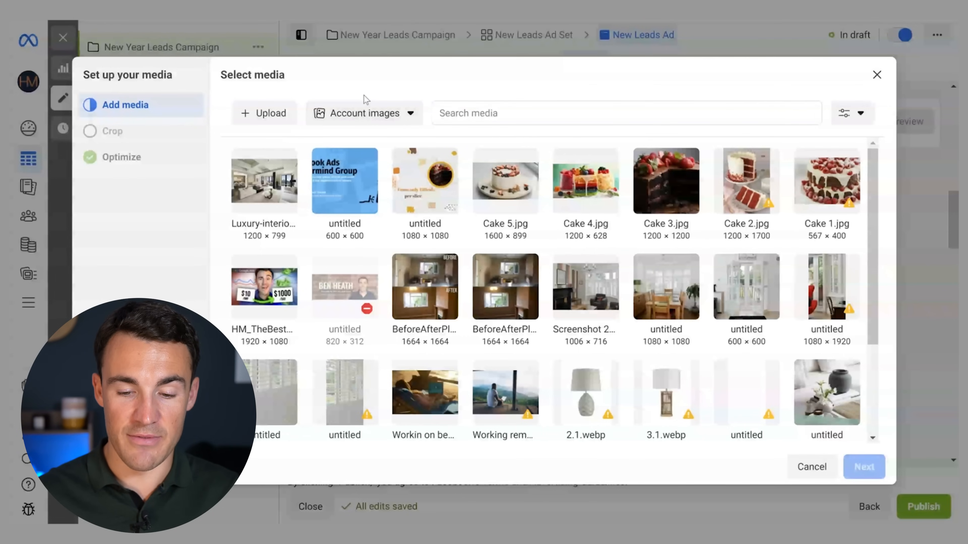
# - Check the Instagram images source, return to the account images, and choose the 1200 × 799 luxury interior image for the ad
pyautogui.click(400, 119)
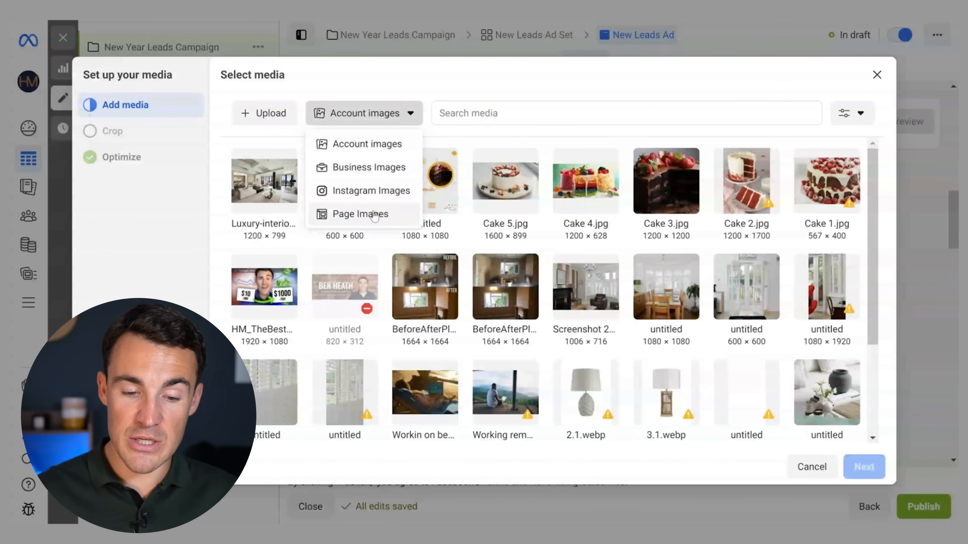
pyautogui.click(396, 190)
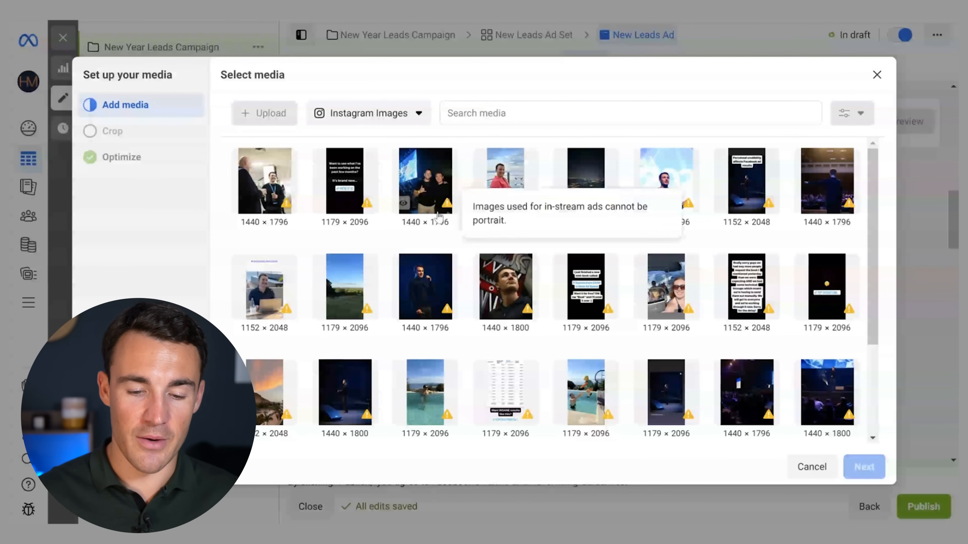
pyautogui.click(411, 120)
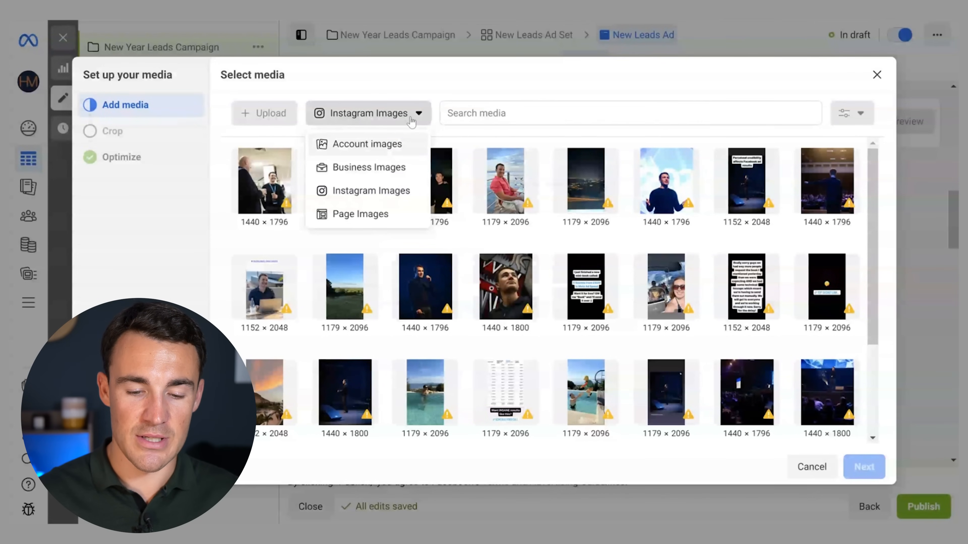
pyautogui.click(361, 147)
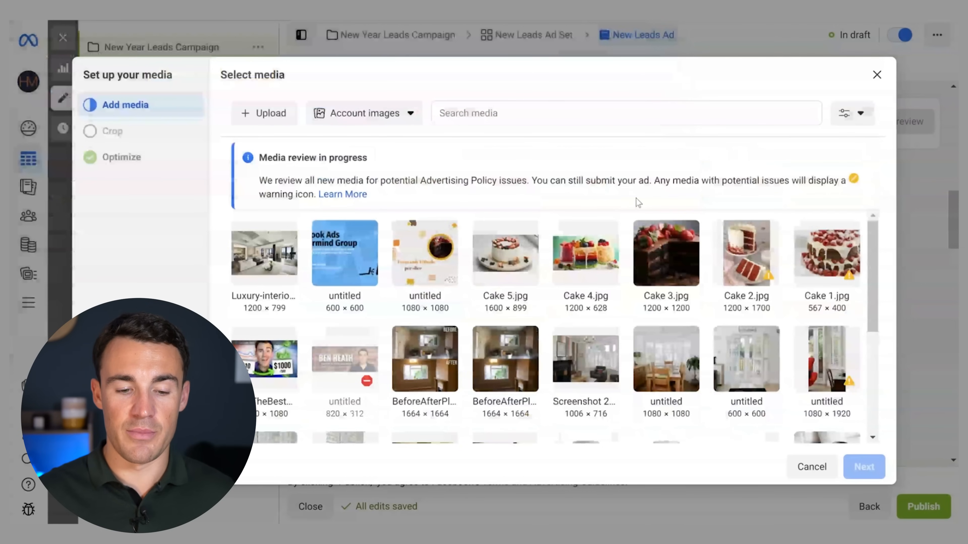
pyautogui.click(278, 253)
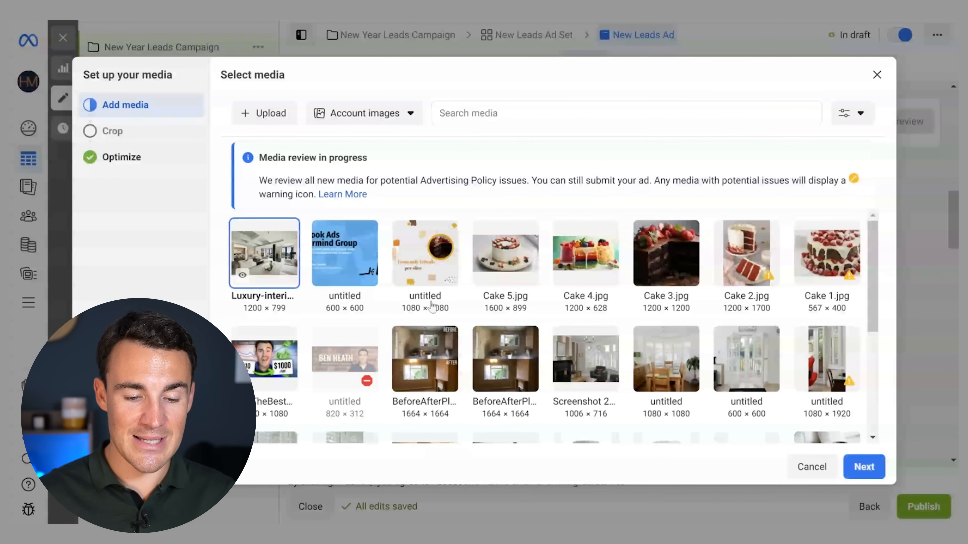
pyautogui.click(872, 471)
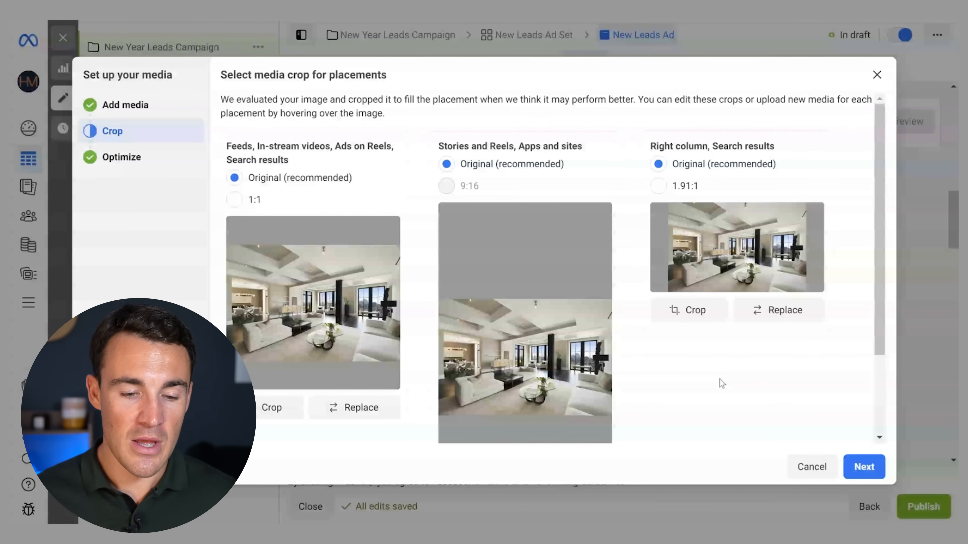
# - Set the image crop to 1:1 for the Feeds, In-stream videos, Ads on Reels and Search results placements
pyautogui.scroll(-1, 721, 383)
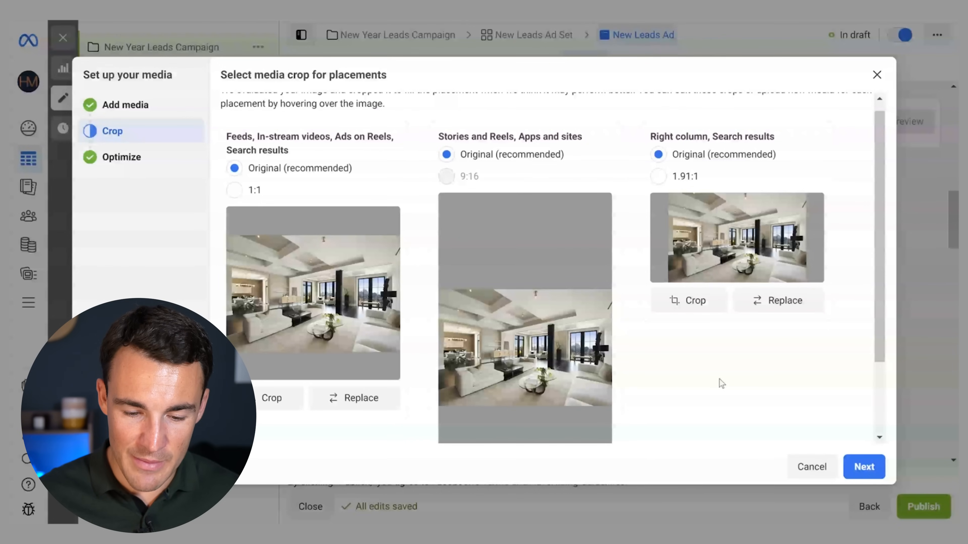
pyautogui.scroll(-1, 719, 379)
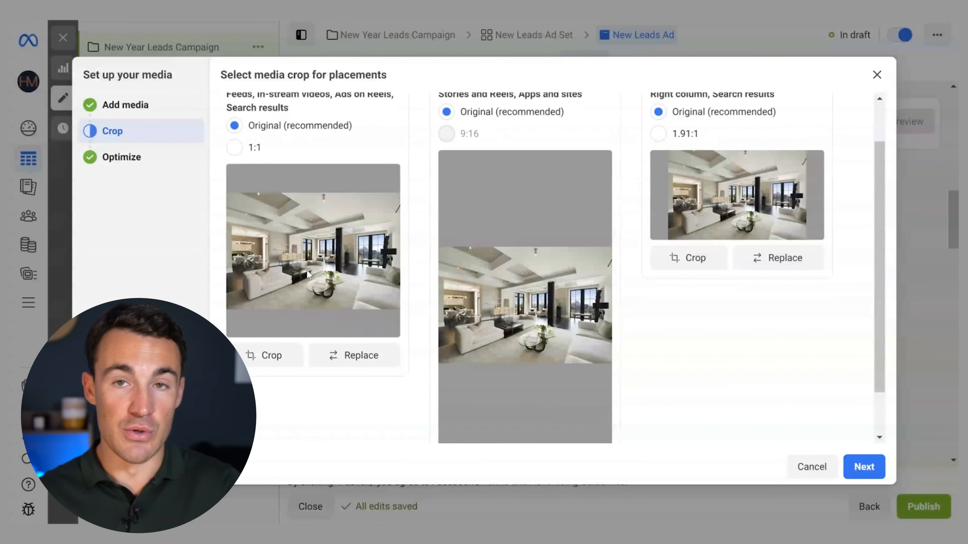
pyautogui.click(234, 148)
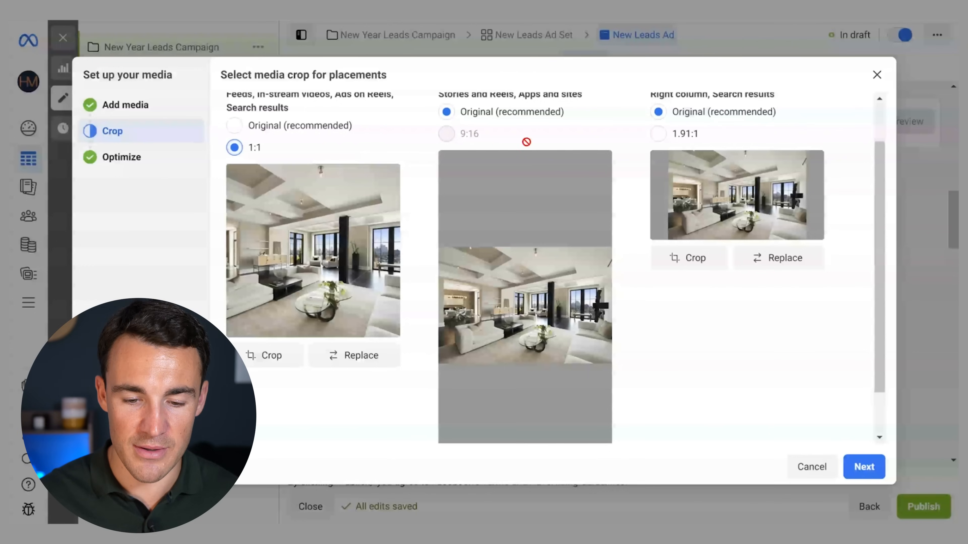
pyautogui.scroll(-1, 576, 192)
pyautogui.scroll(1, 545, 156)
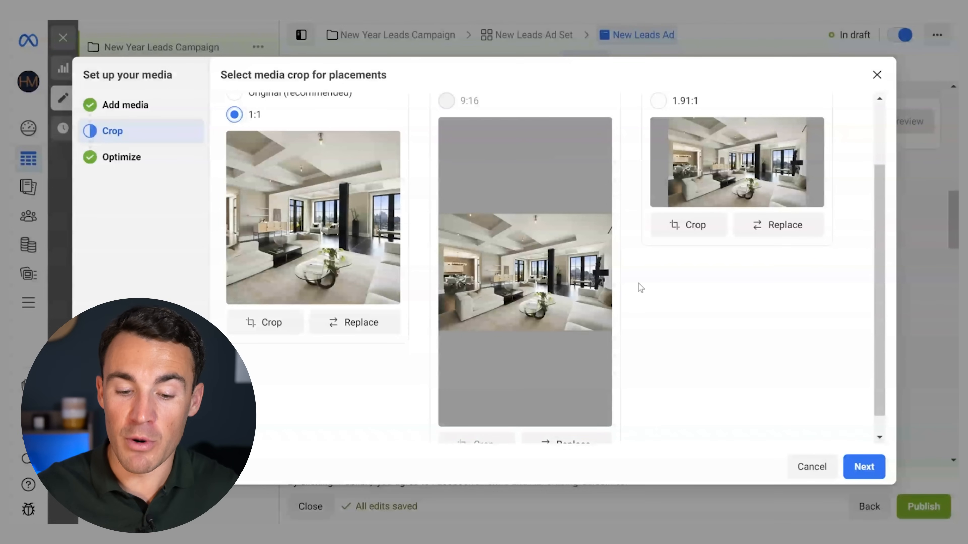
pyautogui.scroll(-1, 638, 284)
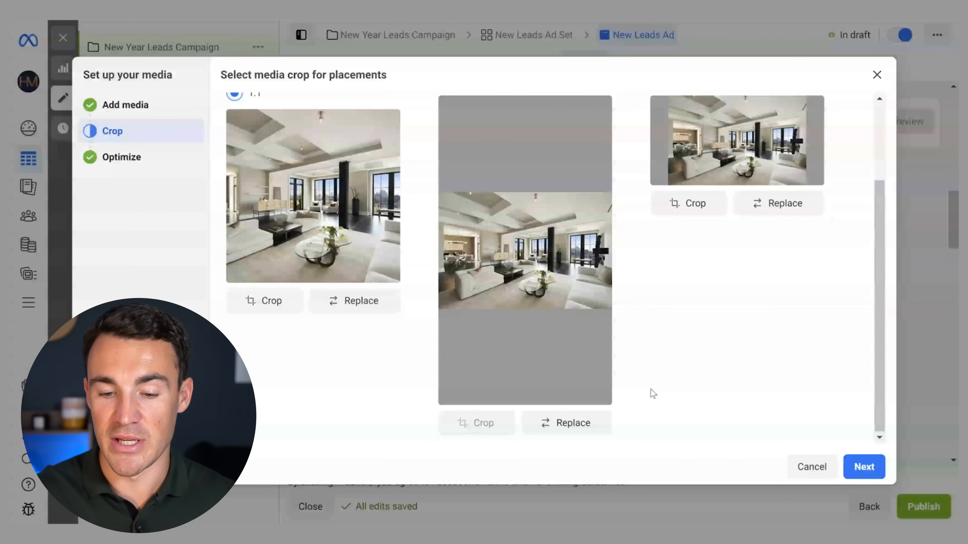
# - Set the Right column and Search results crop to 1.91:1, keep Original for Stories and Reels, and accept the crops
pyautogui.scroll(1, 650, 389)
pyautogui.scroll(2, 766, 377)
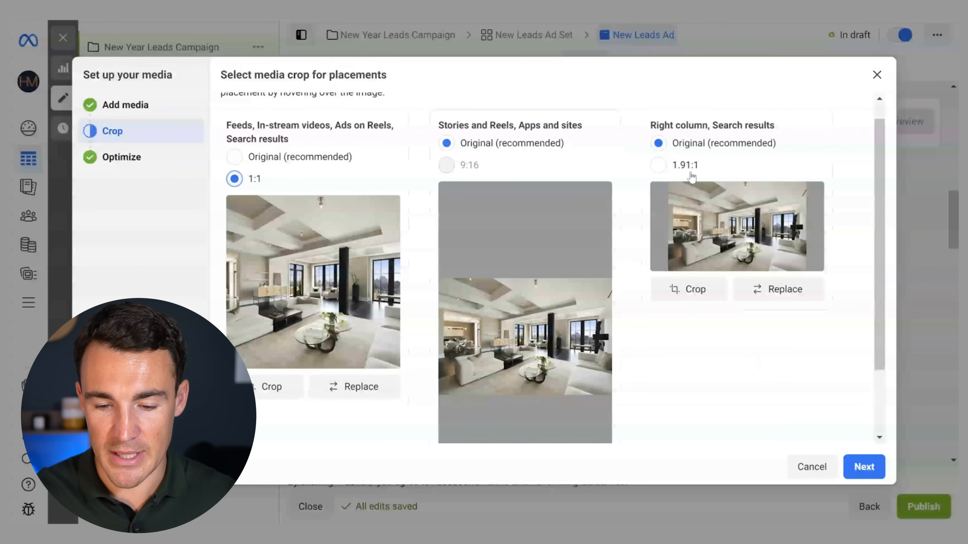
pyautogui.click(658, 166)
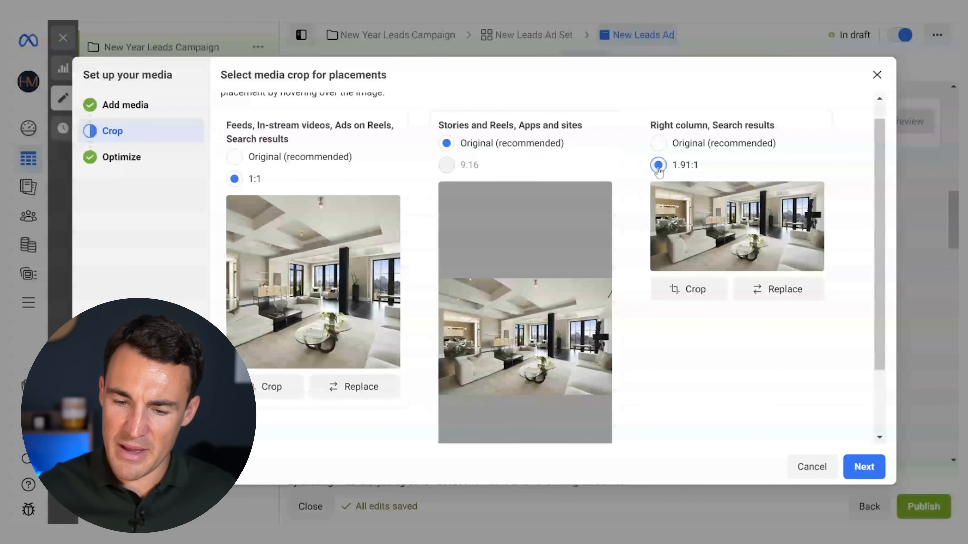
pyautogui.scroll(-1, 687, 338)
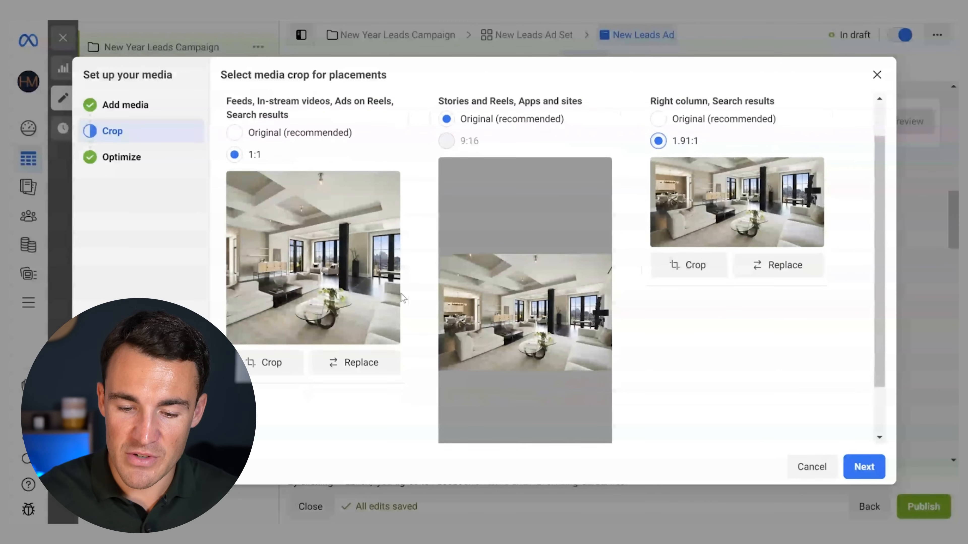
pyautogui.scroll(-2, 720, 341)
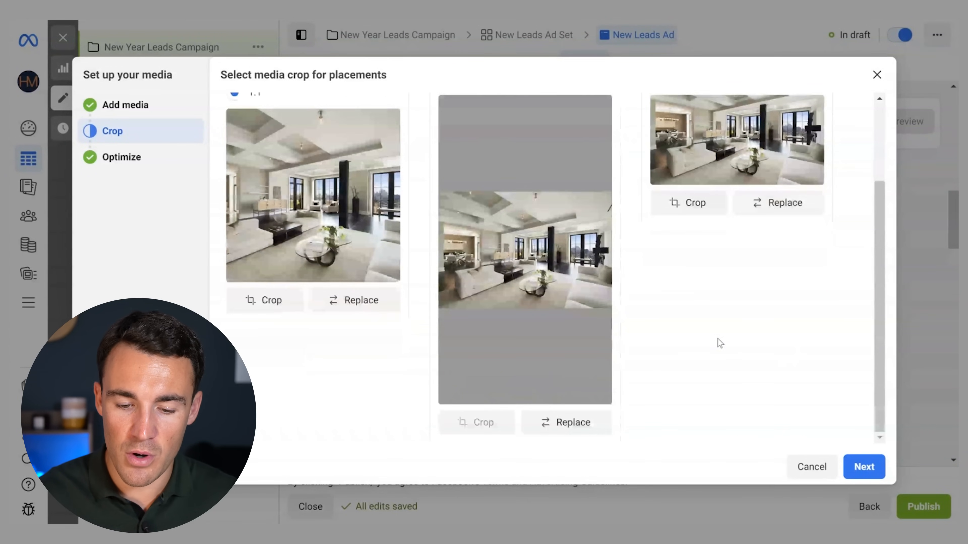
pyautogui.click(864, 467)
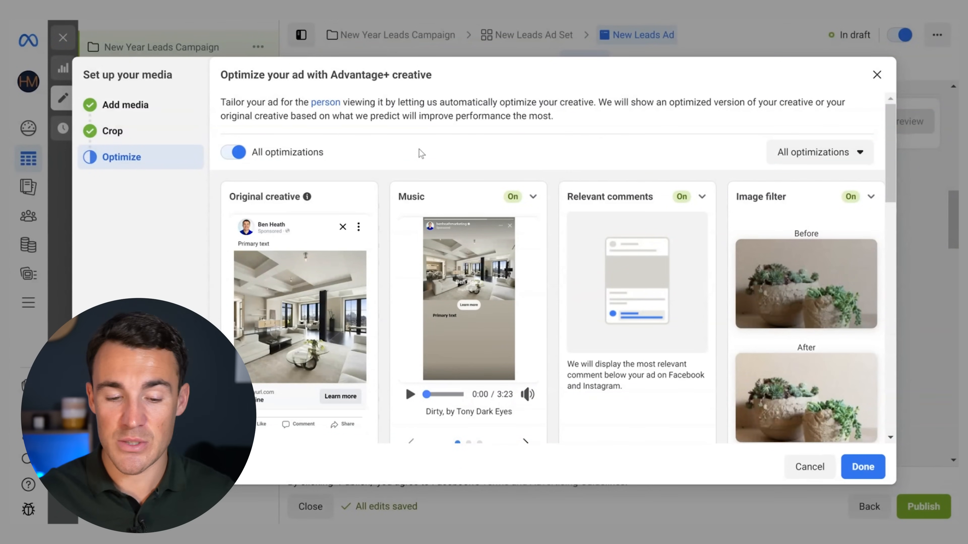
# - Turn off the Music optimization in the Advantage+ creative settings
pyautogui.scroll(-2, 380, 165)
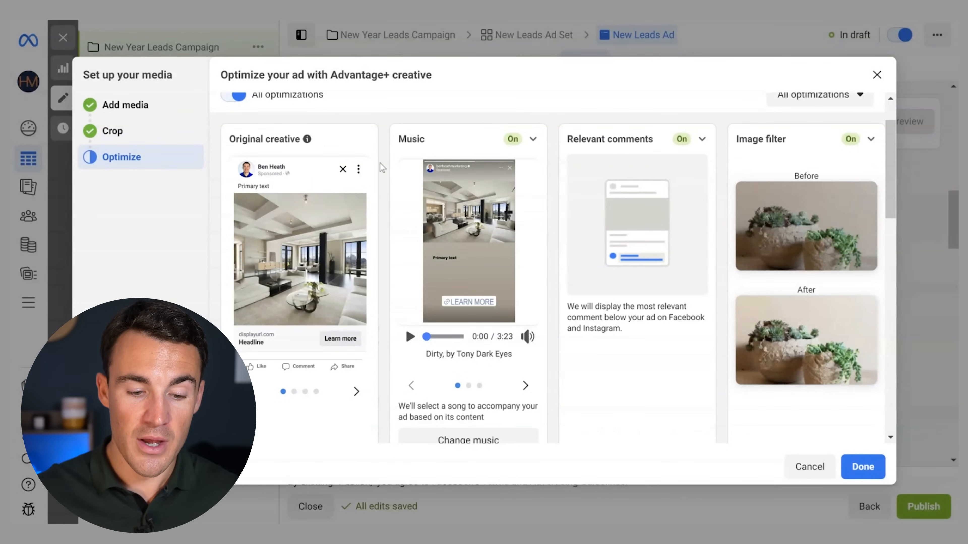
pyautogui.scroll(-1, 380, 163)
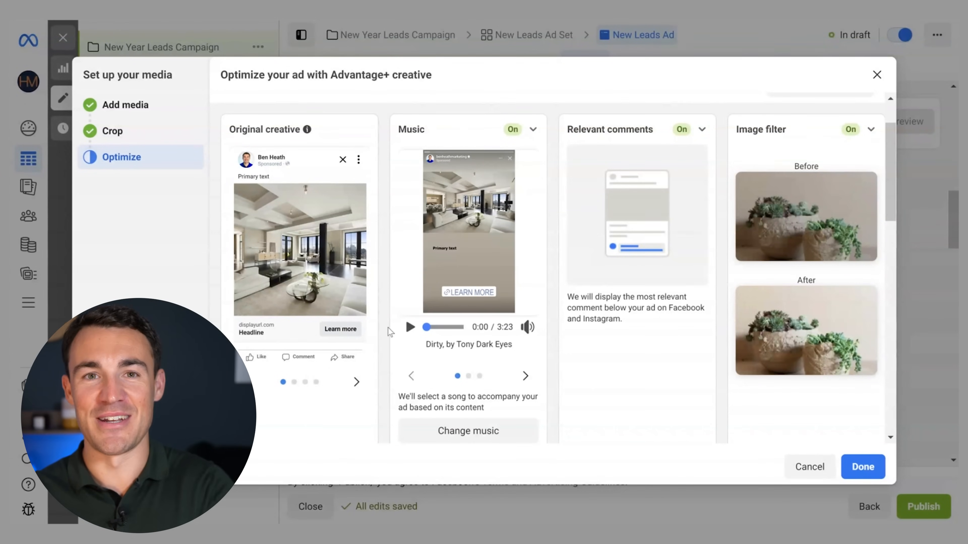
pyautogui.click(533, 130)
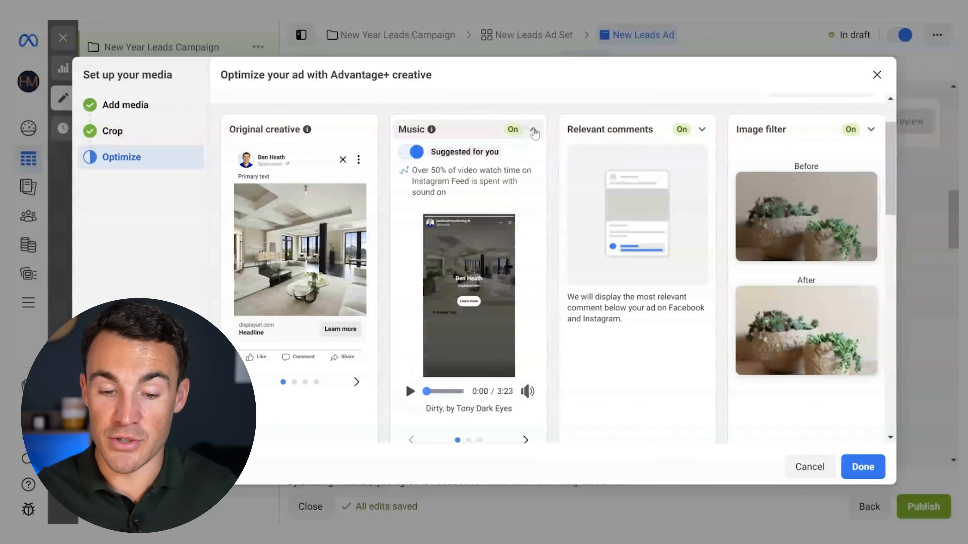
pyautogui.click(410, 152)
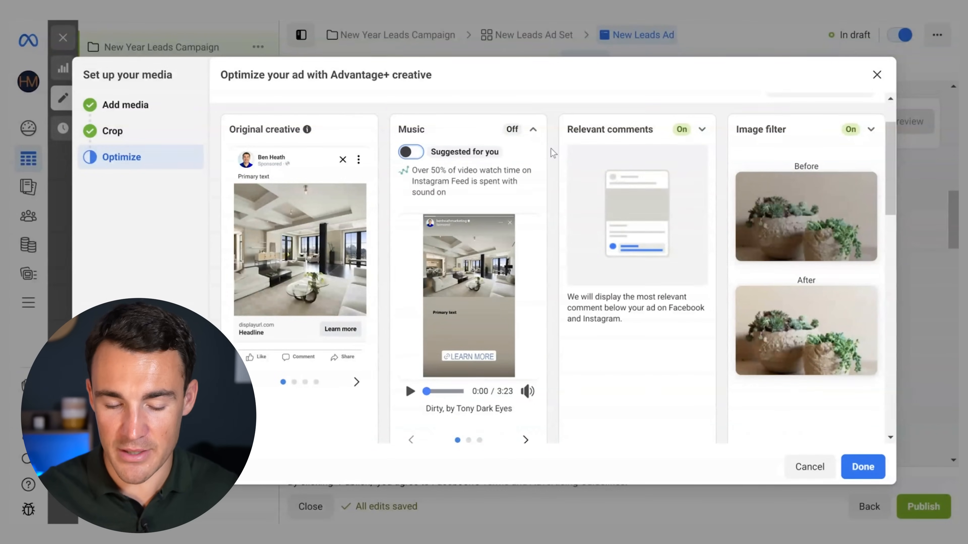
# - Review the remaining Advantage+ creative optimizations, from Relevant comments and Image filter through to Expand image
pyautogui.scroll(-2, 534, 272)
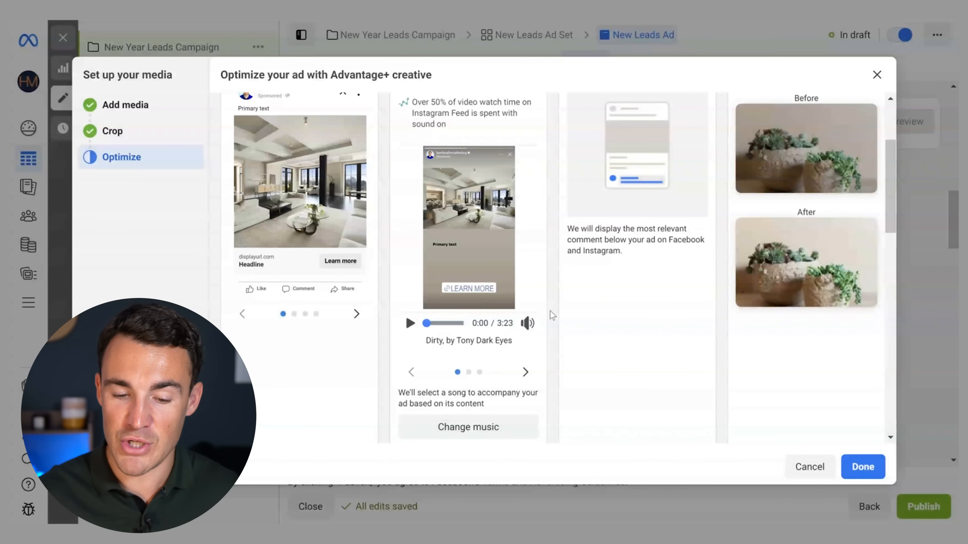
pyautogui.scroll(2, 550, 311)
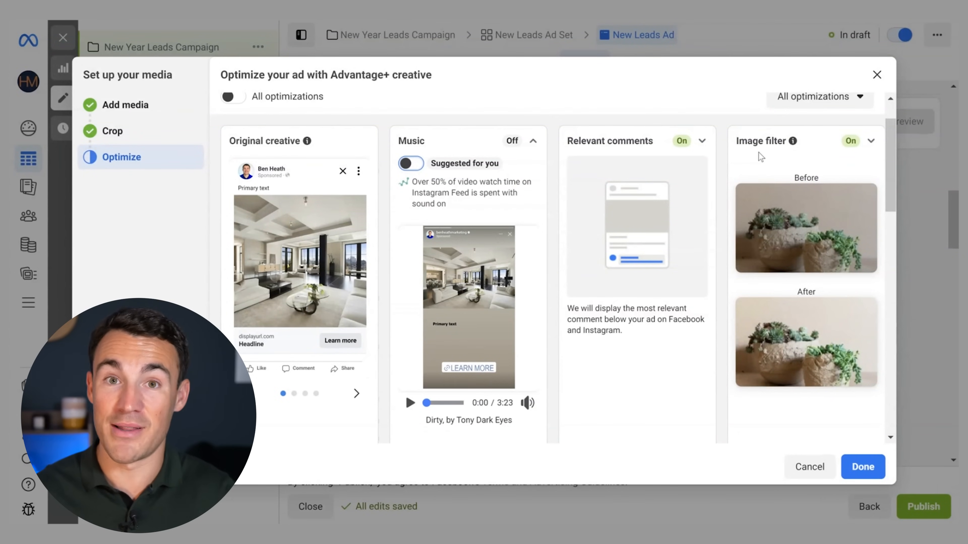
pyautogui.scroll(-8, 758, 153)
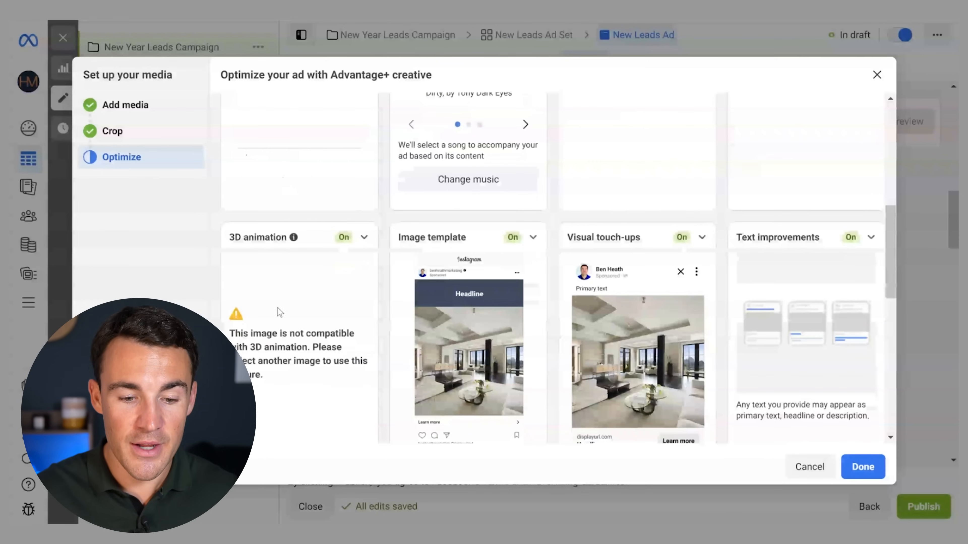
pyautogui.scroll(-2, 329, 317)
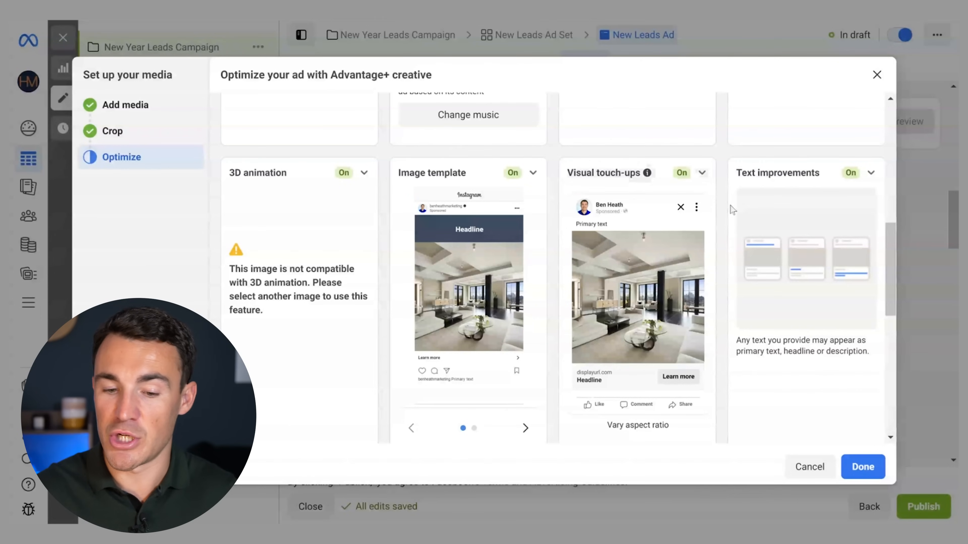
pyautogui.scroll(-1, 724, 207)
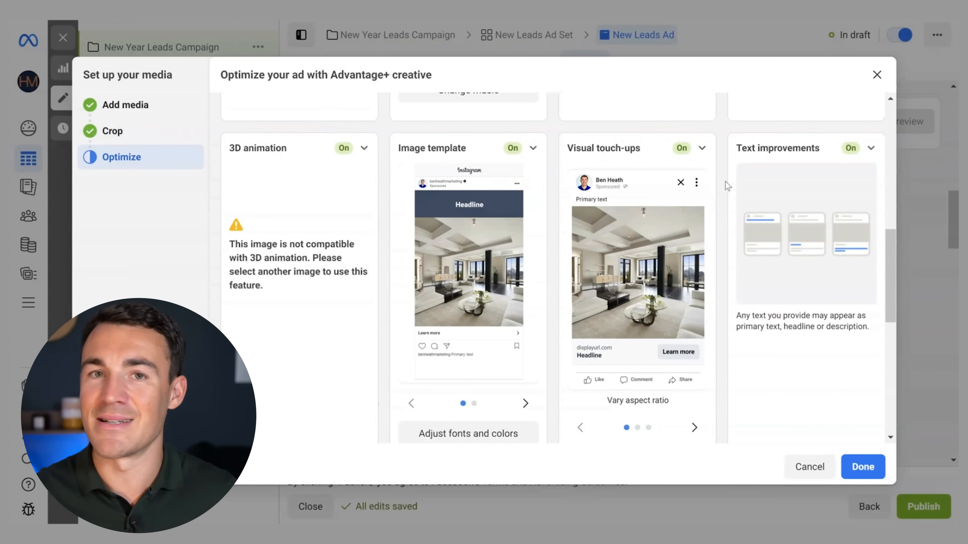
pyautogui.scroll(-2, 725, 183)
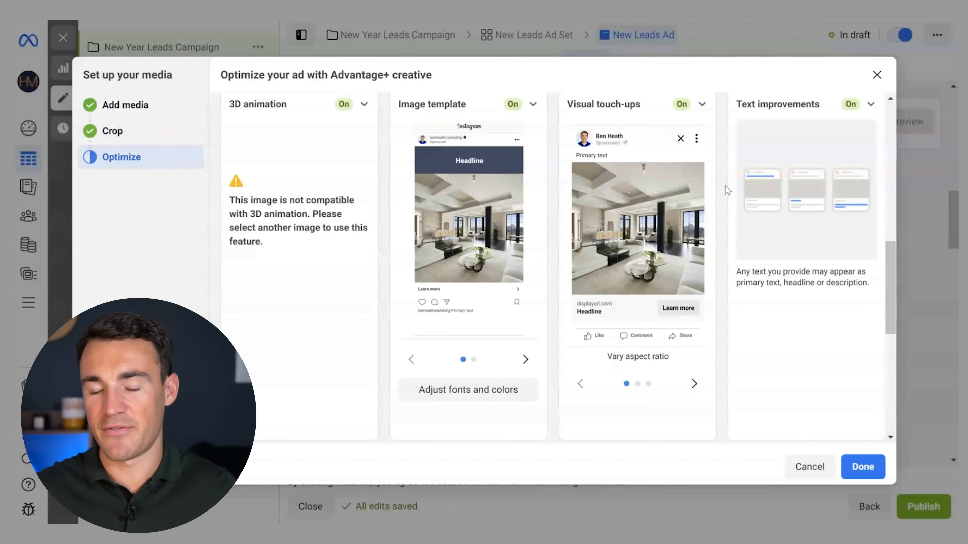
pyautogui.scroll(-6, 725, 186)
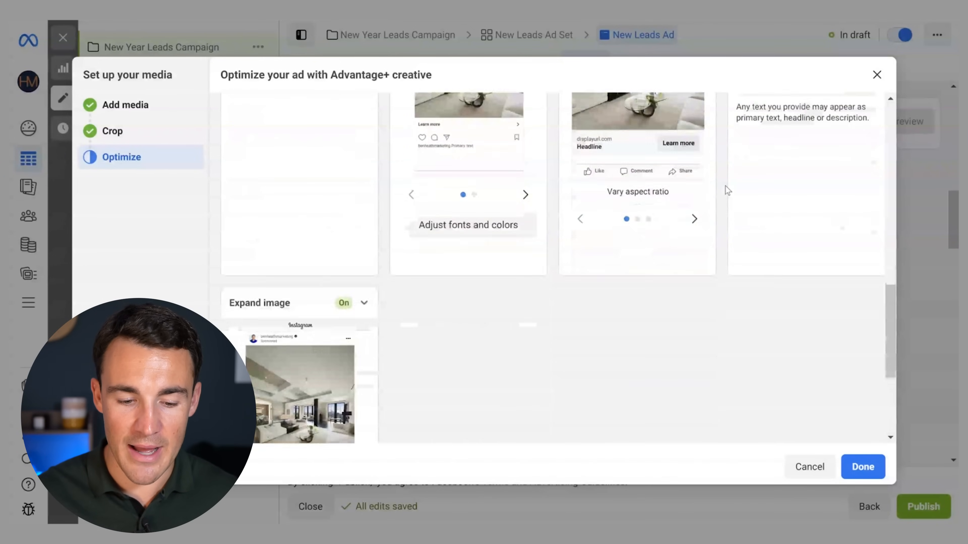
pyautogui.scroll(-2, 727, 189)
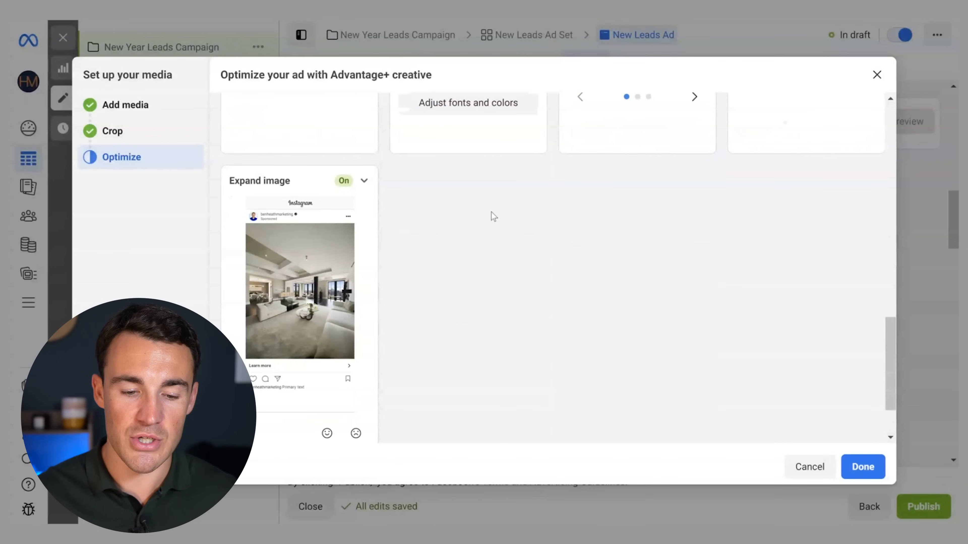
pyautogui.click(244, 181)
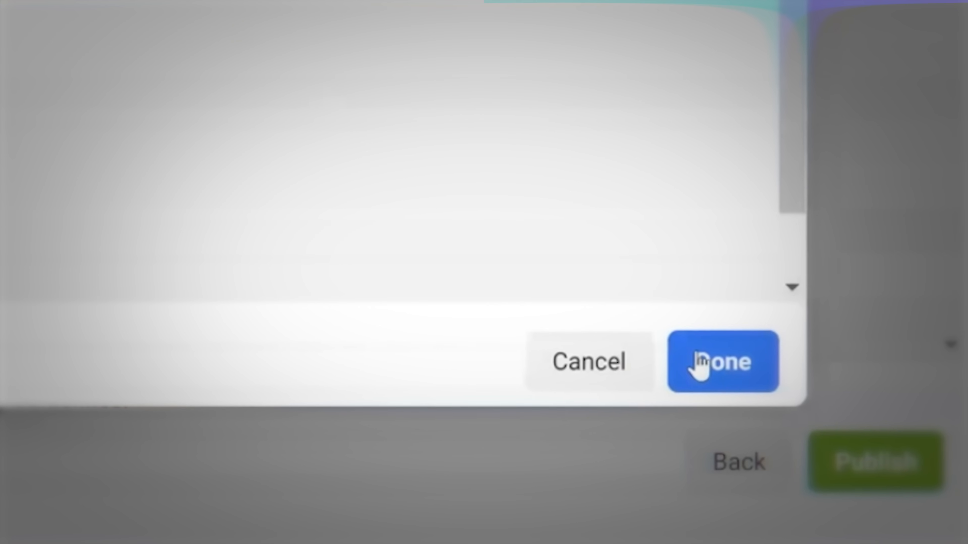
# - Finish the media setup with the remaining optimizations kept on, and review the Advantage+ creative summary down to the ad's text fields
pyautogui.click(721, 371)
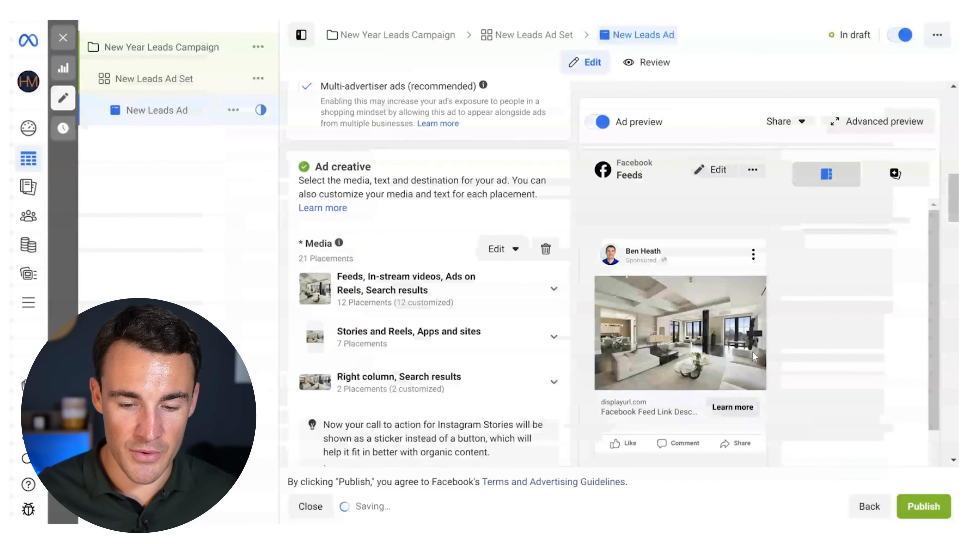
pyautogui.scroll(-5, 324, 397)
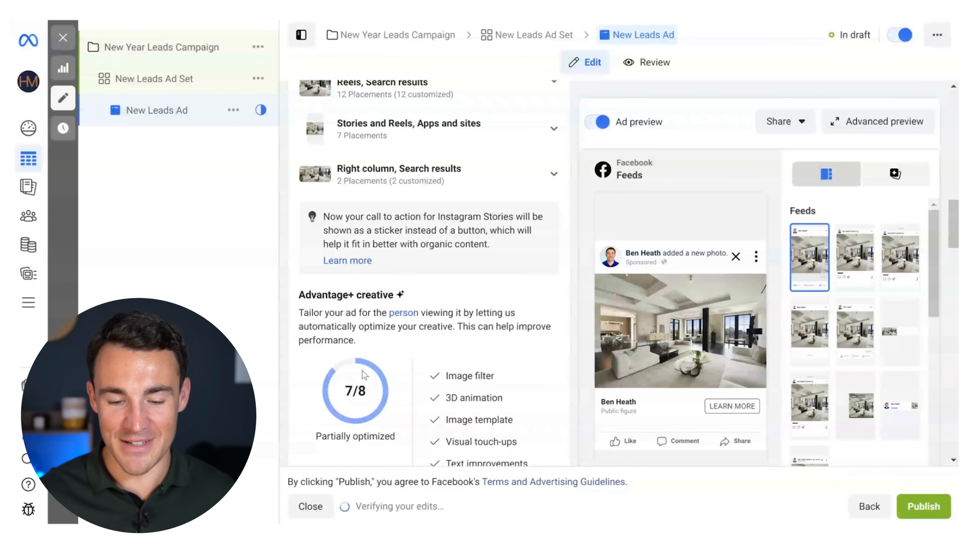
pyautogui.scroll(-7, 511, 329)
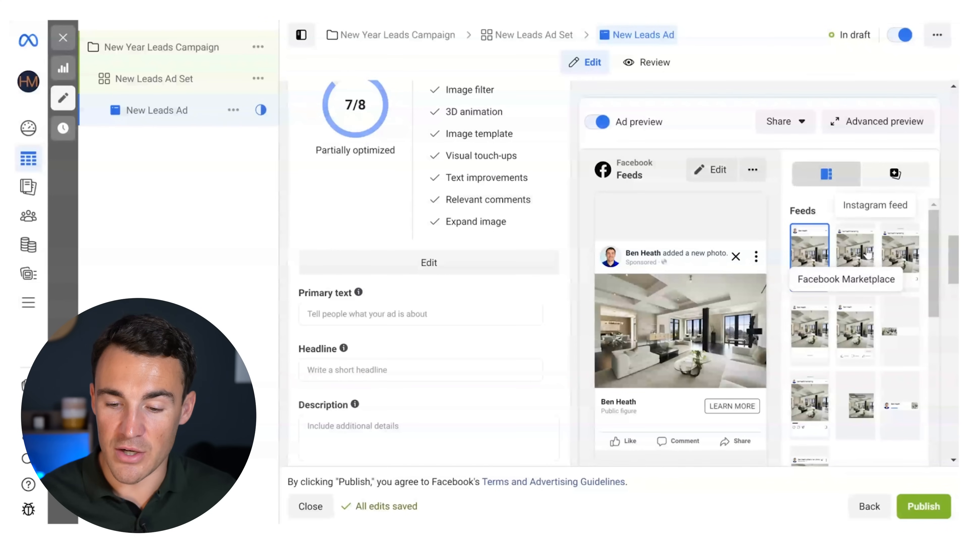
# - Preview the ad in the Instagram feed and Instagram Stories placements
pyautogui.click(855, 250)
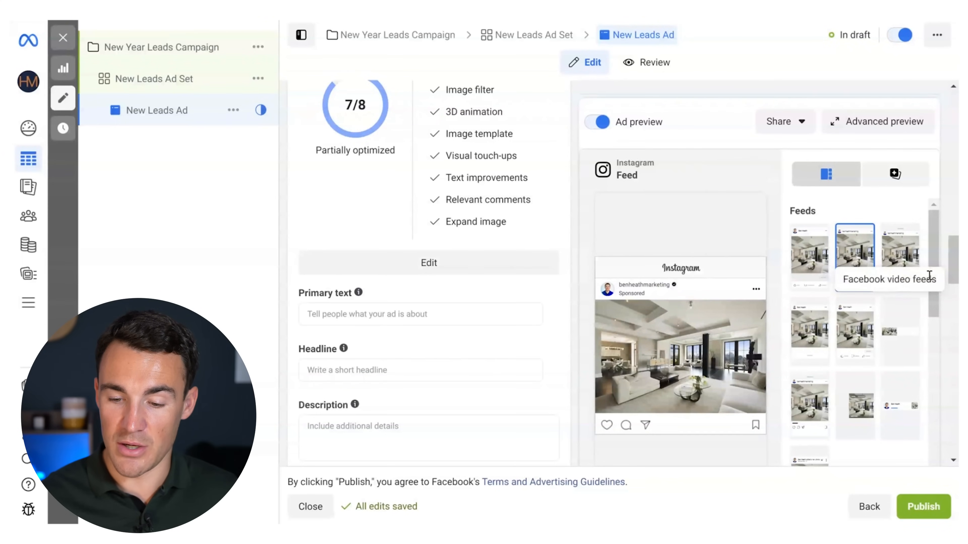
pyautogui.moveTo(934, 257); pyautogui.dragTo(926, 336)
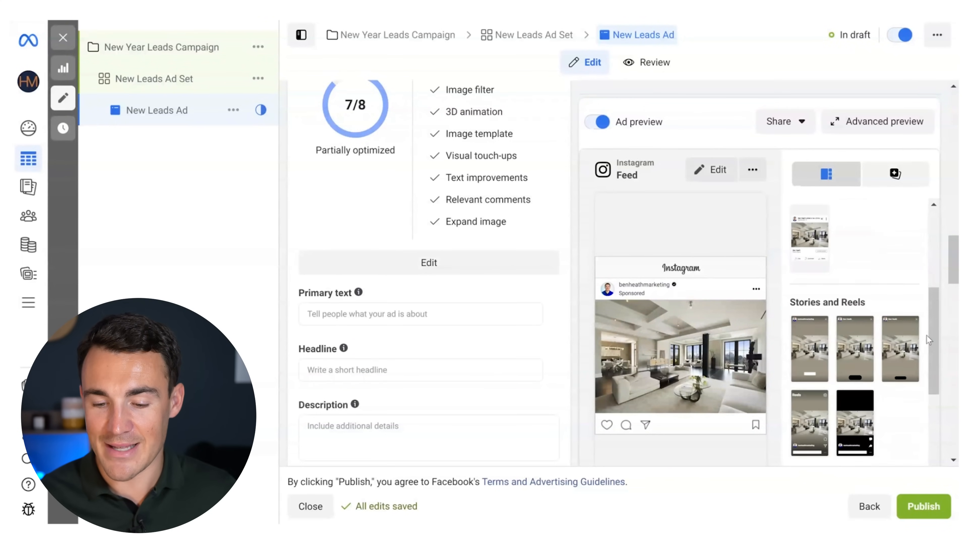
pyautogui.click(820, 351)
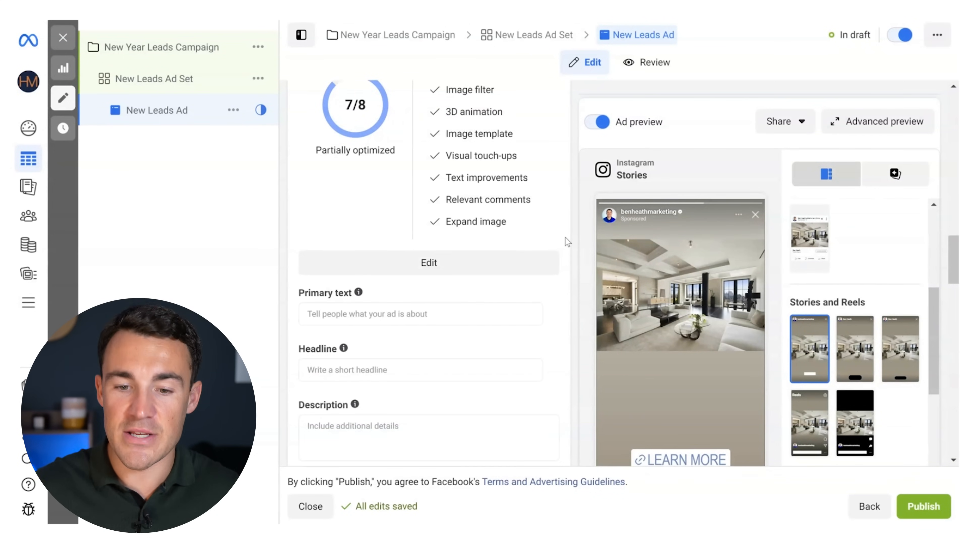
# - Set the primary text to "Moving house? Redecorating? We'll design a beautiful interior for your home and manage the project for you." and preview Facebook Feeds
pyautogui.moveTo(382, 352)
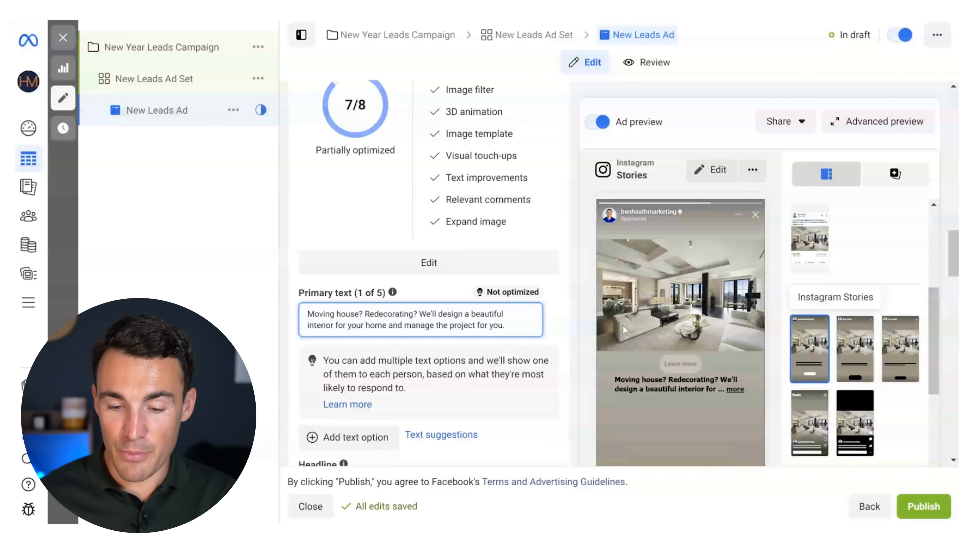
pyautogui.scroll(5, 872, 252)
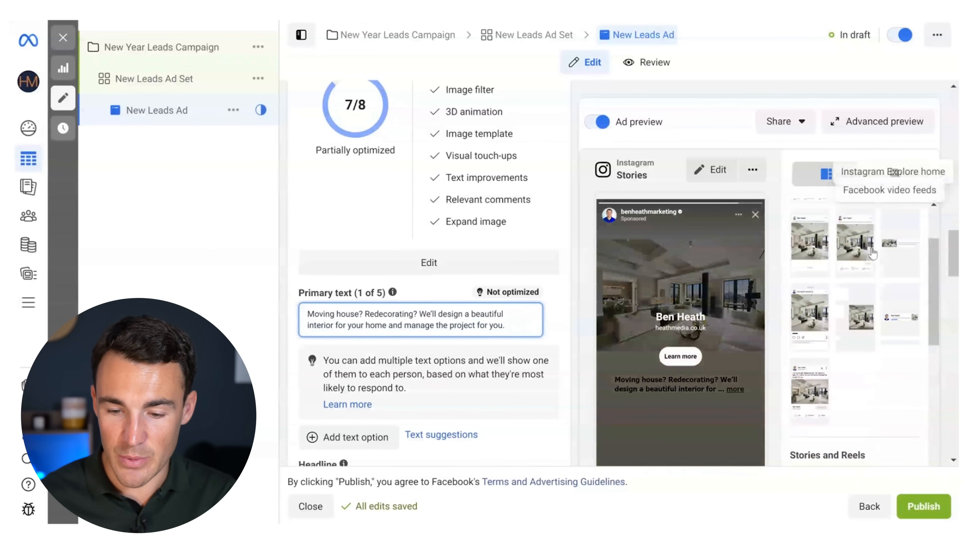
pyautogui.scroll(3, 873, 254)
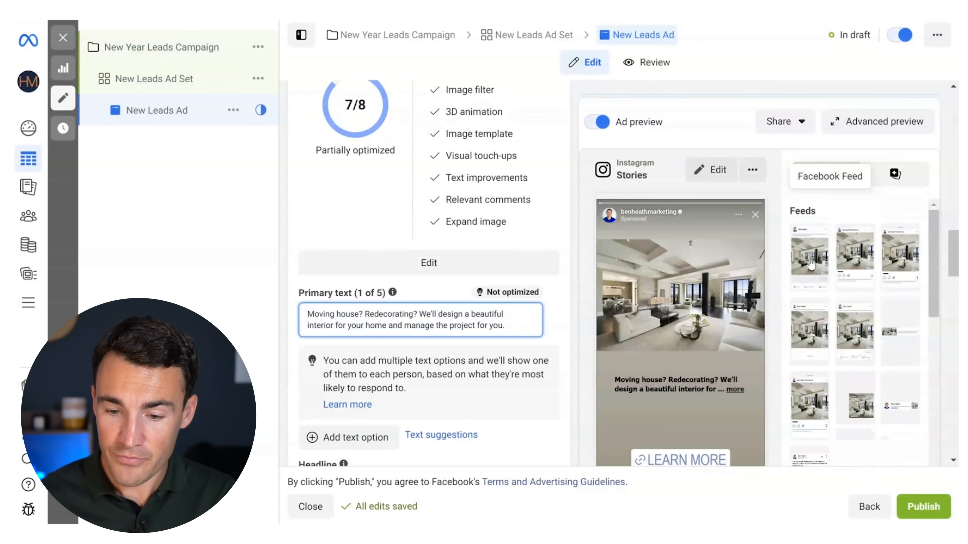
pyautogui.click(810, 264)
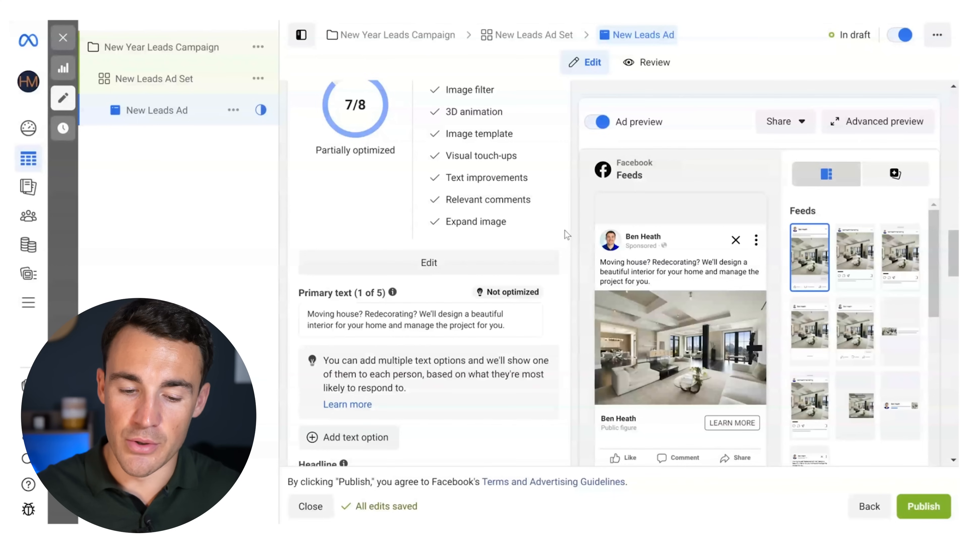
# - Set the headline to "Free Interior Design Consultations" and the description to "Want a free consultation with our award winning designers?"
pyautogui.scroll(-3, 565, 230)
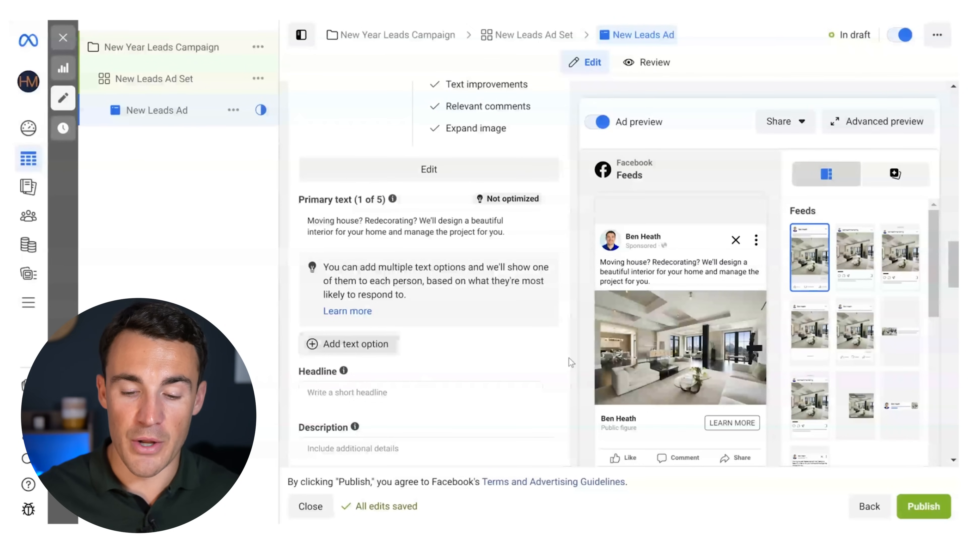
pyautogui.scroll(-1, 569, 358)
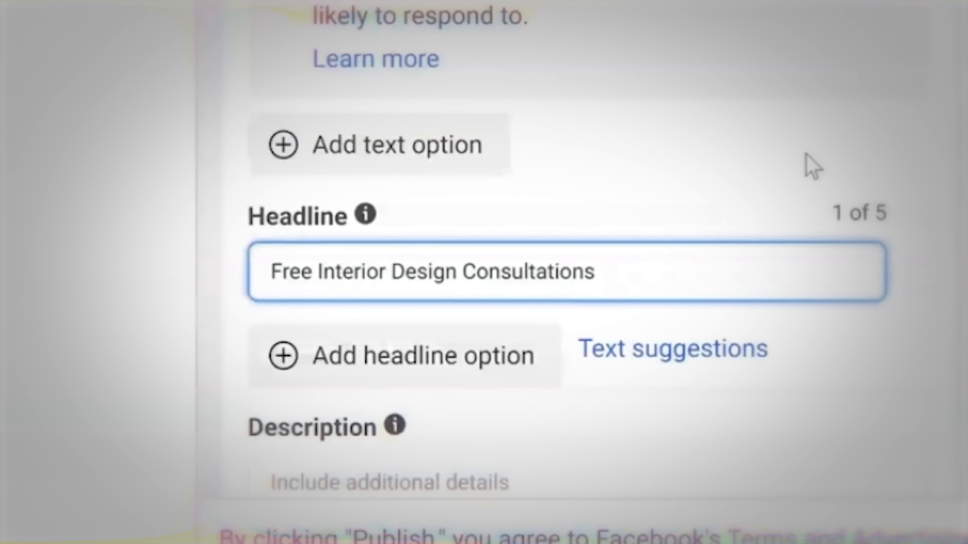
pyautogui.click(808, 163)
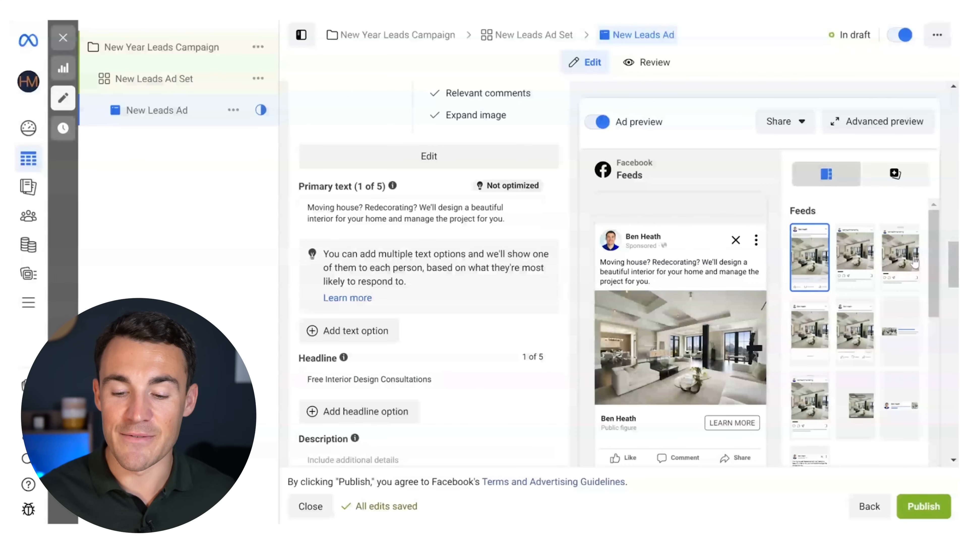
pyautogui.moveTo(953, 263); pyautogui.dragTo(957, 281)
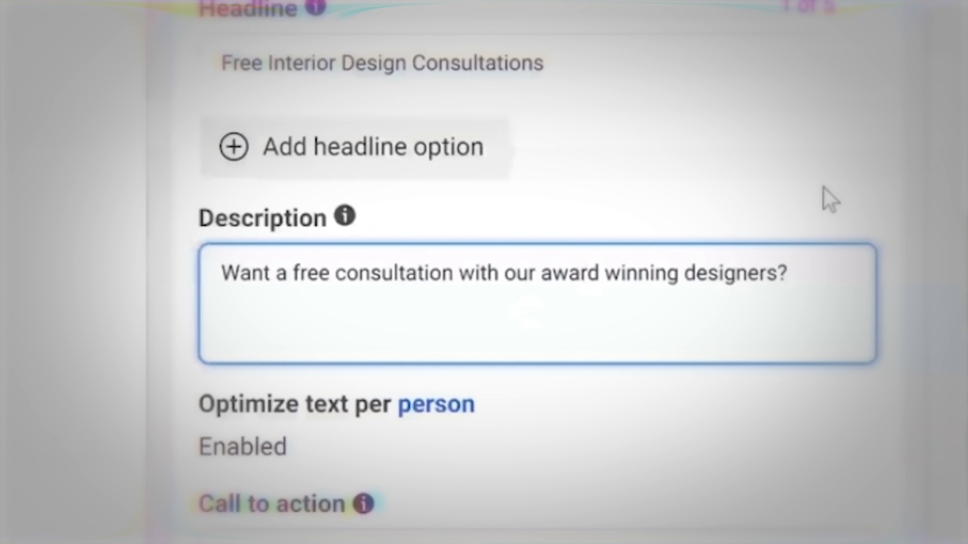
pyautogui.click(824, 187)
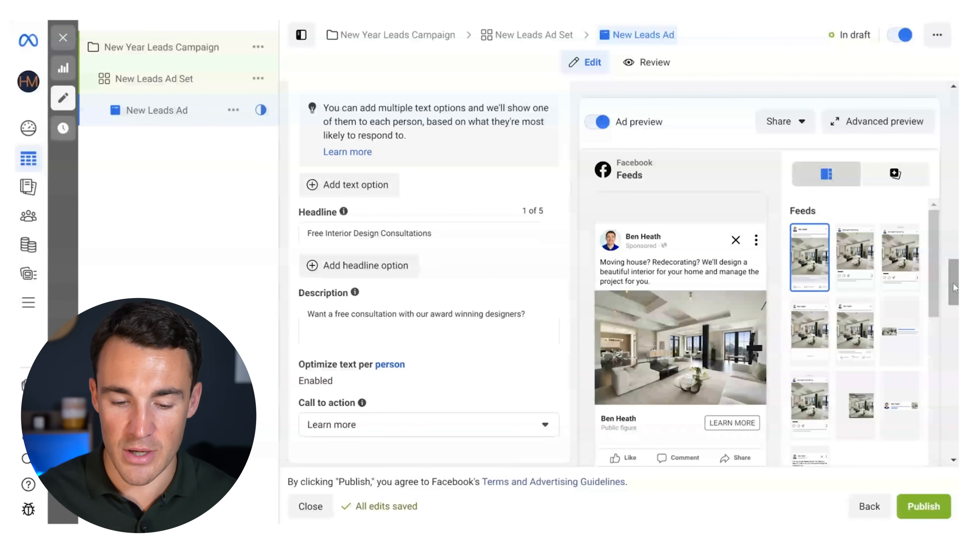
# - Review the available call-to-action options down to Sign up and Watch more, keeping Learn more
pyautogui.scroll(-3, 954, 287)
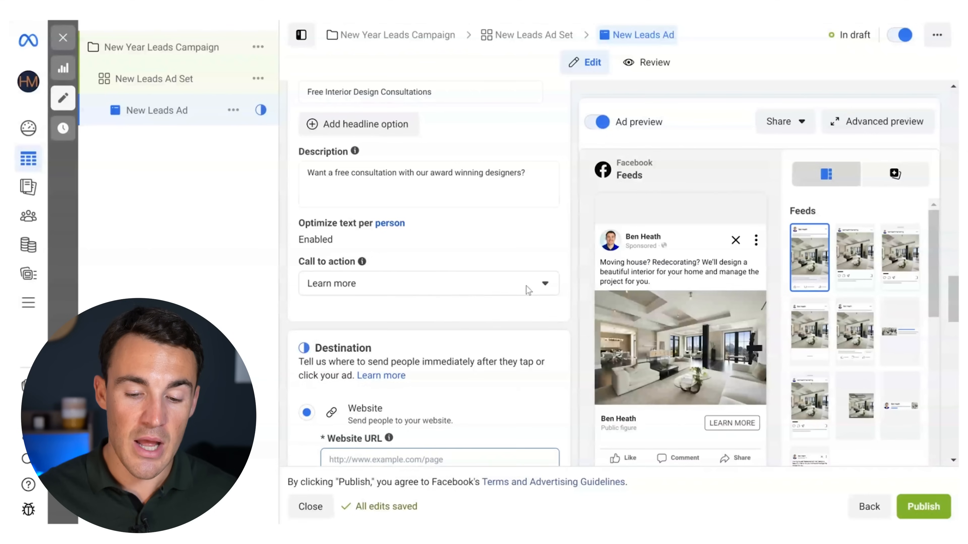
pyautogui.click(92, 146)
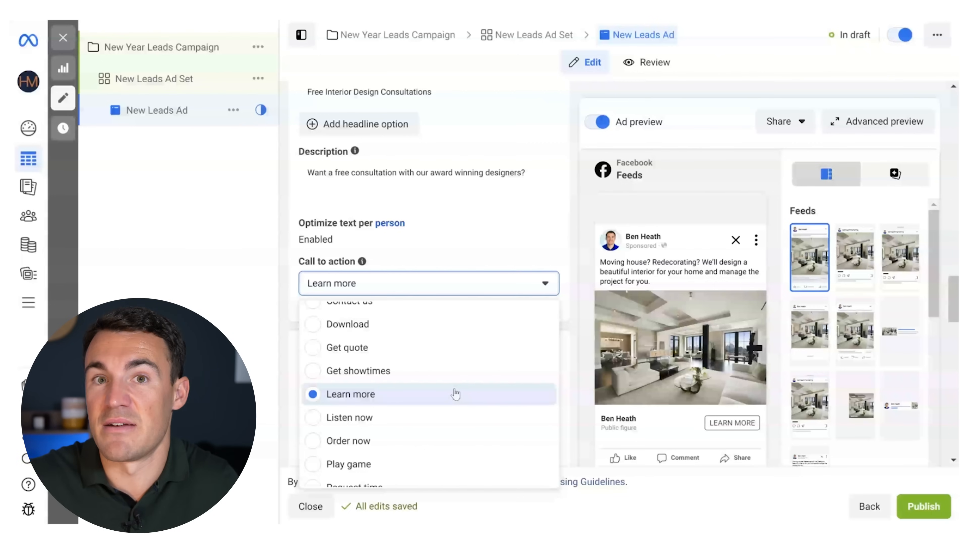
pyautogui.scroll(-1, 454, 394)
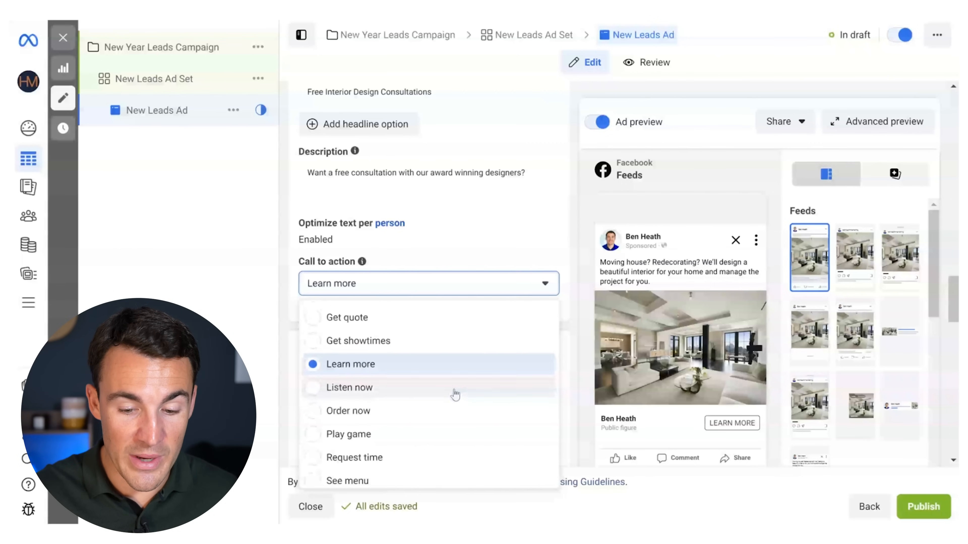
pyautogui.scroll(-3, 443, 378)
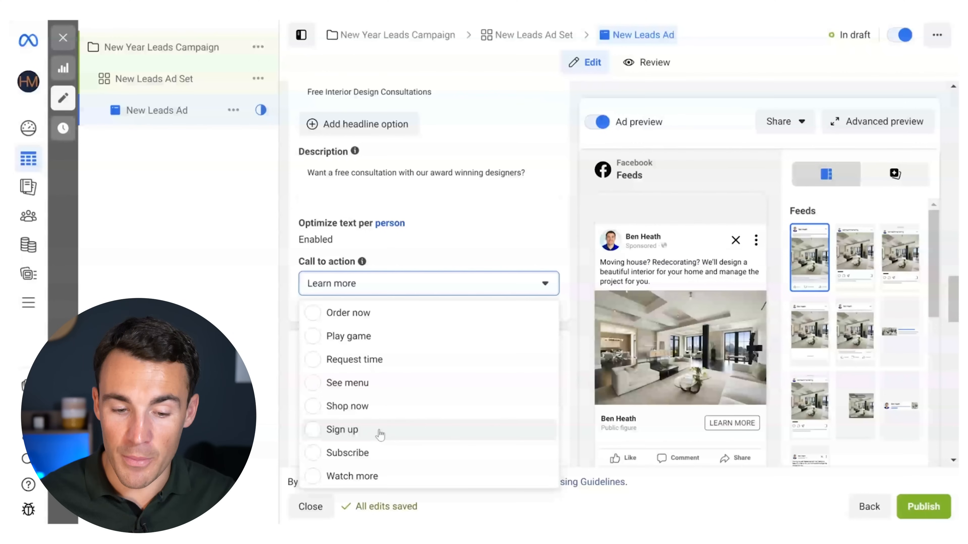
pyautogui.click(575, 314)
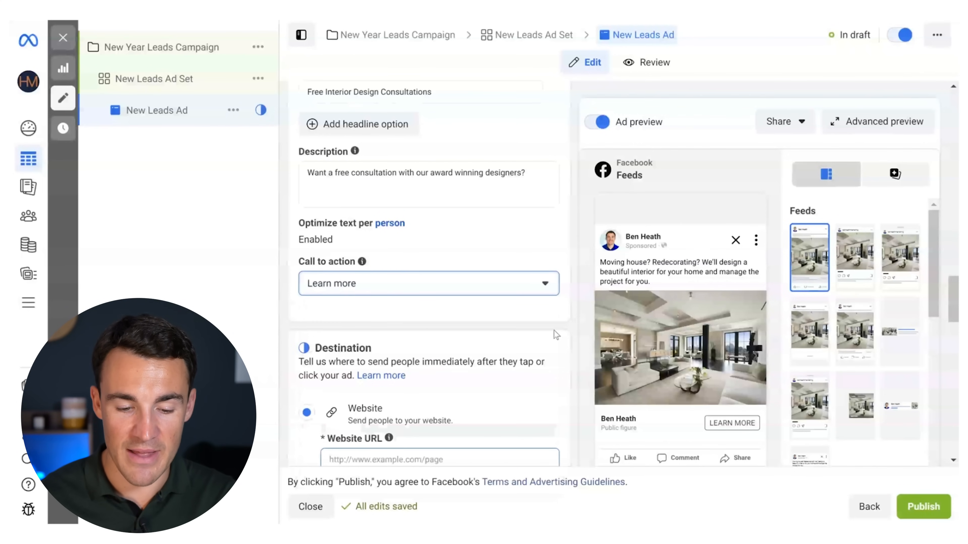
# - Set the ad's destination website URL to heathmedia.co.uk
pyautogui.scroll(-3, 554, 330)
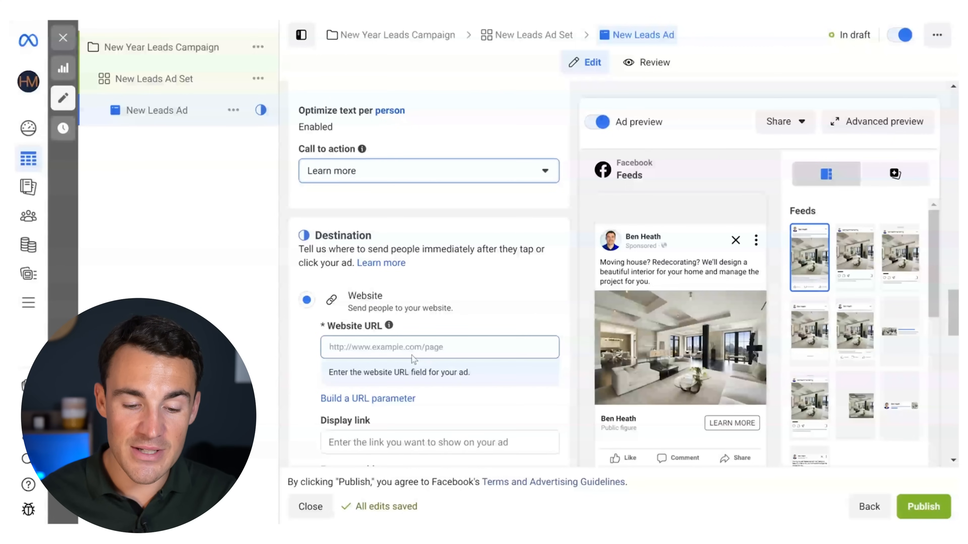
pyautogui.click(387, 346)
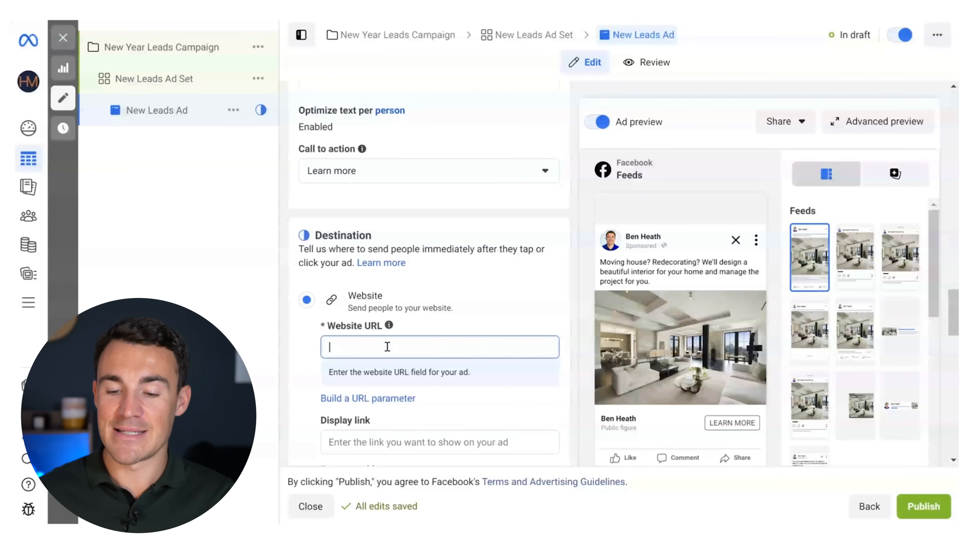
pyautogui.write('heathmed')
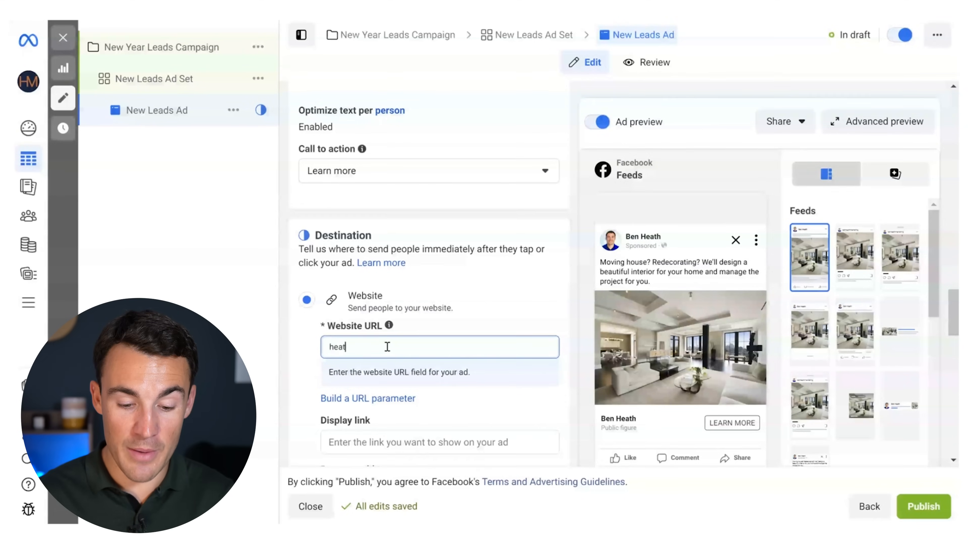
pyautogui.write('ia.co.uk')
pyautogui.click(563, 311)
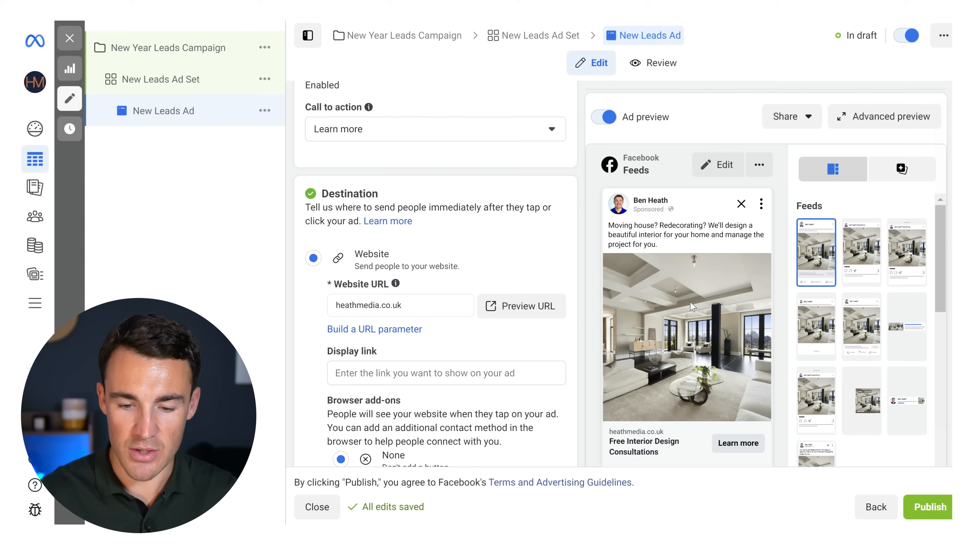
# - Preview the completed ad in the Instagram Stories placement
pyautogui.scroll(-1, 553, 282)
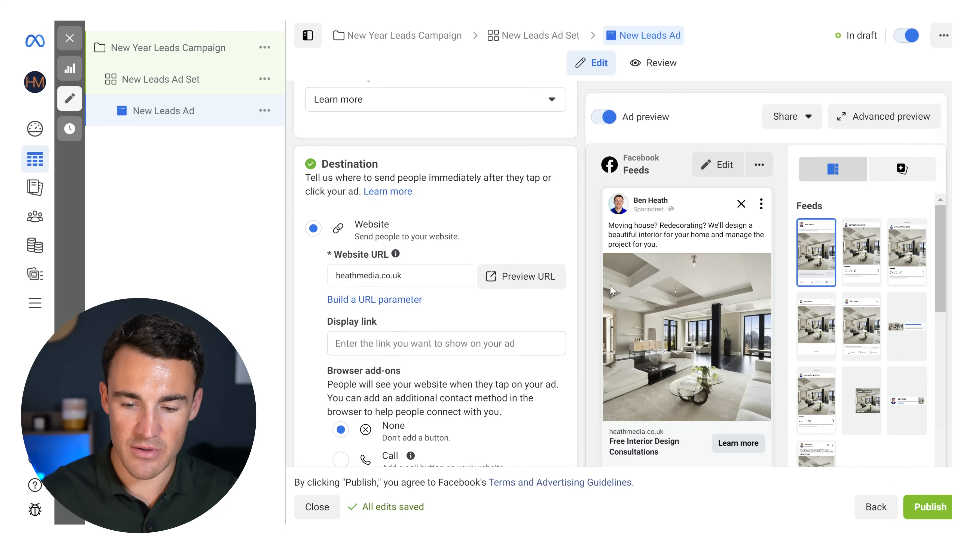
pyautogui.scroll(-1, 903, 327)
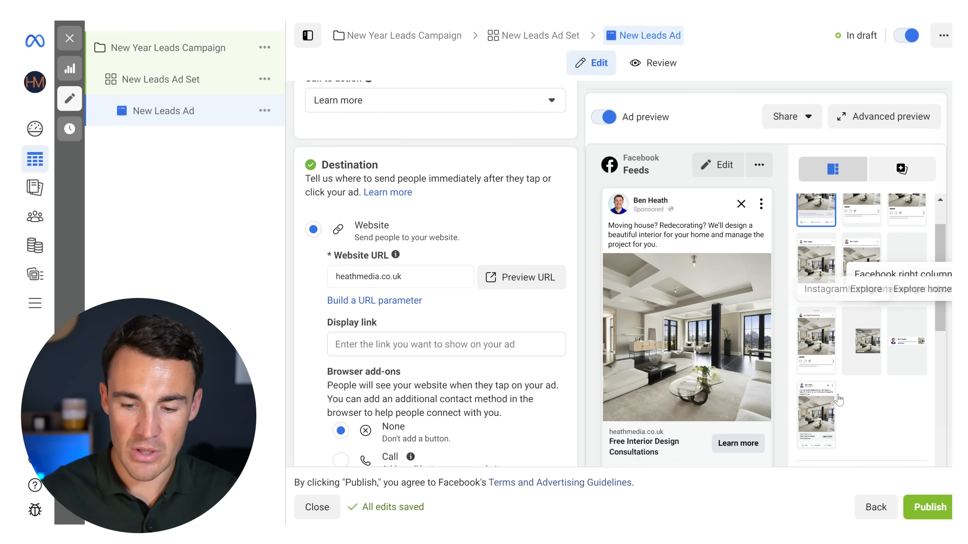
pyautogui.scroll(-4, 863, 400)
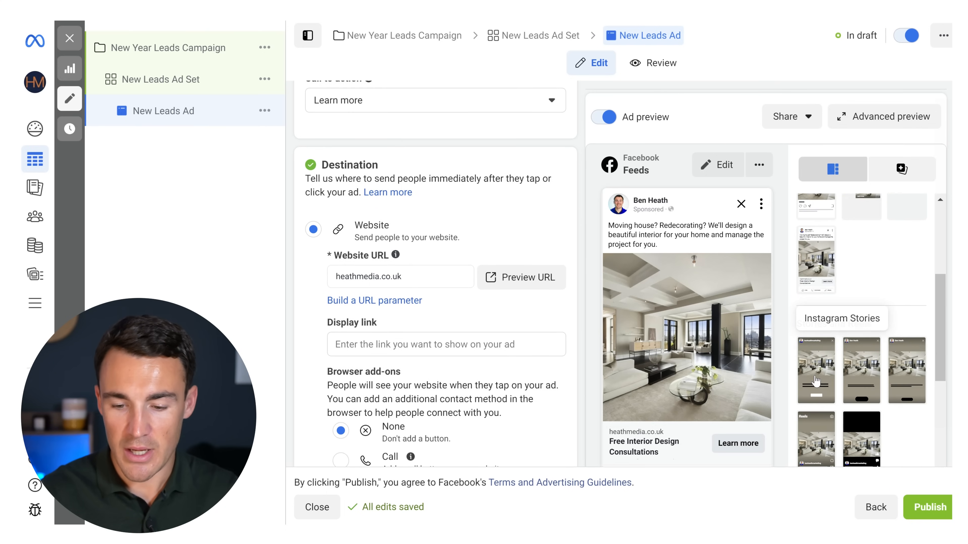
pyautogui.click(815, 368)
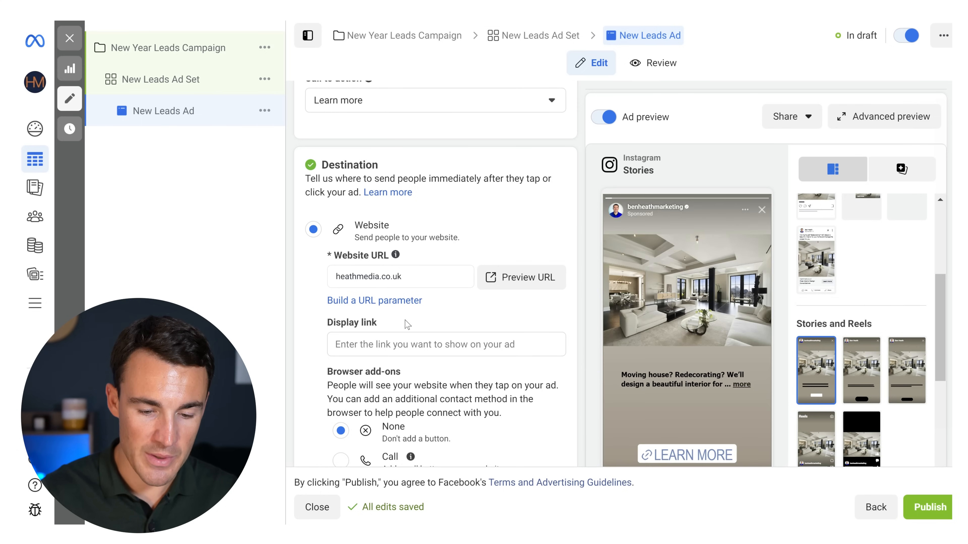
# - Review the browser add-ons, alternative destinations, Languages and Tracking settings of the ad
pyautogui.scroll(-5, 407, 325)
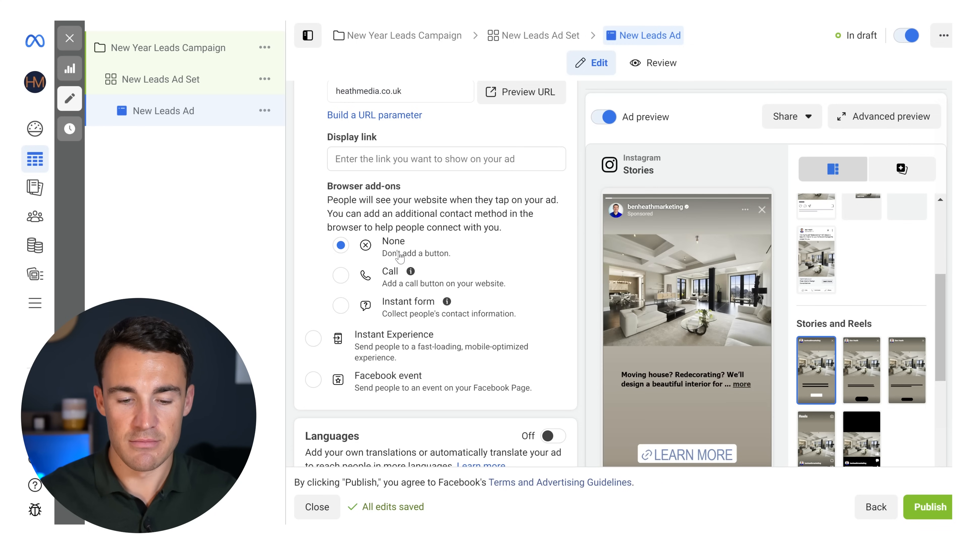
pyautogui.scroll(-1, 314, 276)
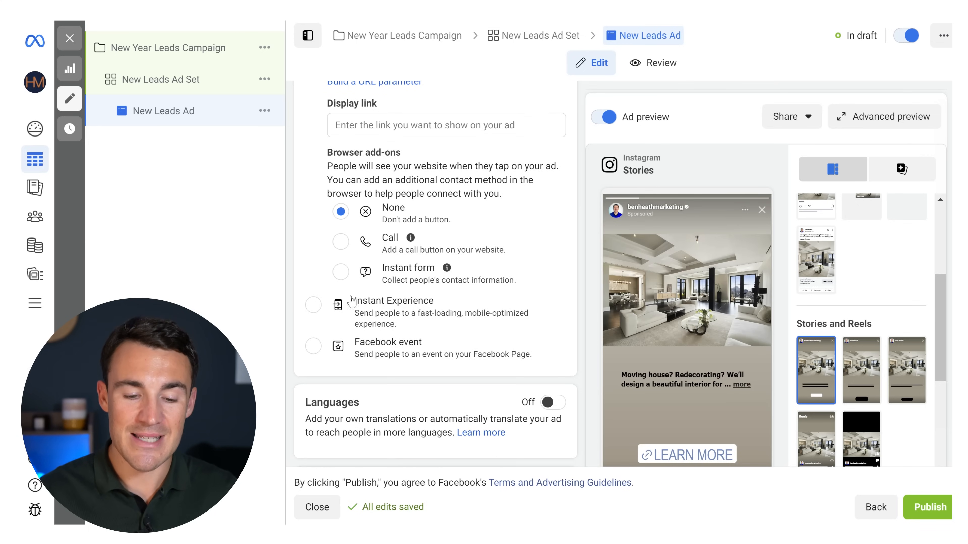
pyautogui.scroll(-2, 316, 259)
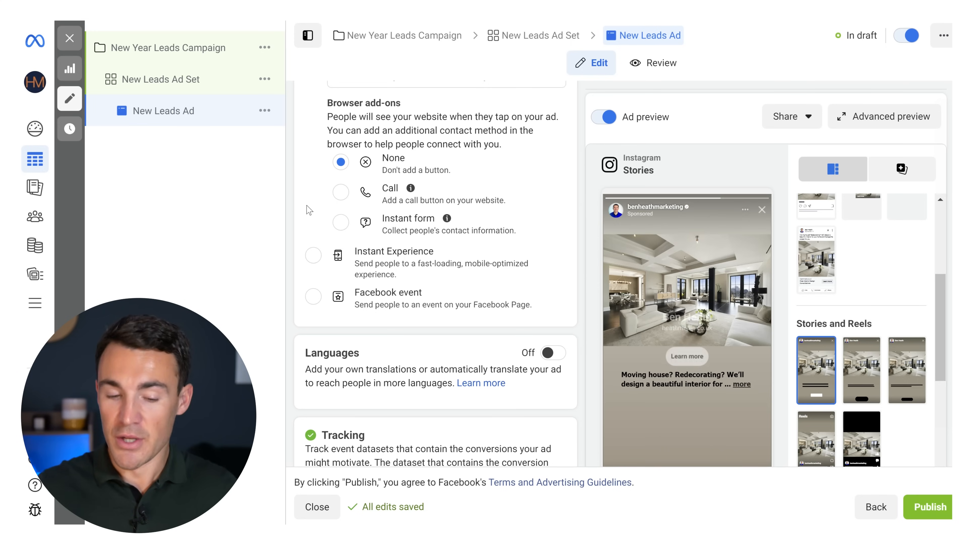
pyautogui.scroll(-3, 313, 217)
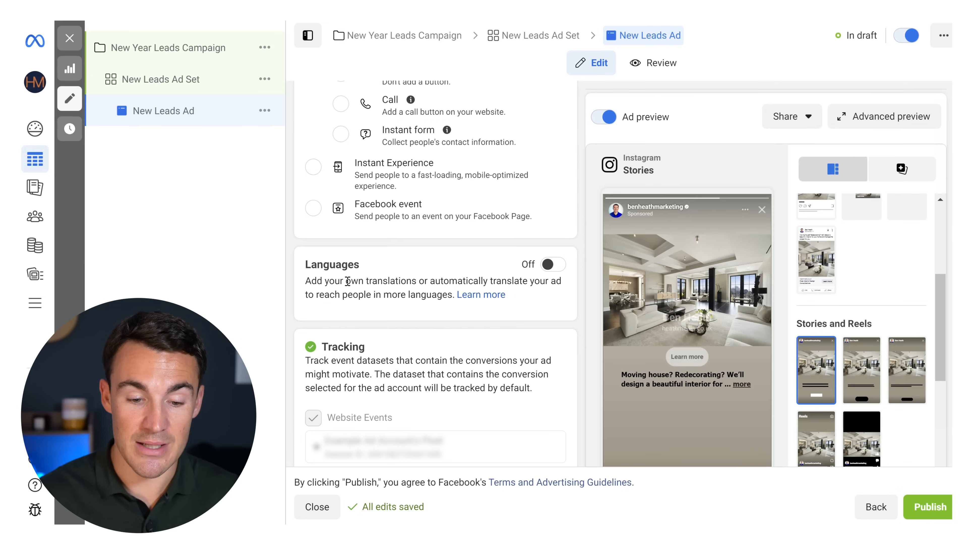
pyautogui.scroll(-3, 295, 292)
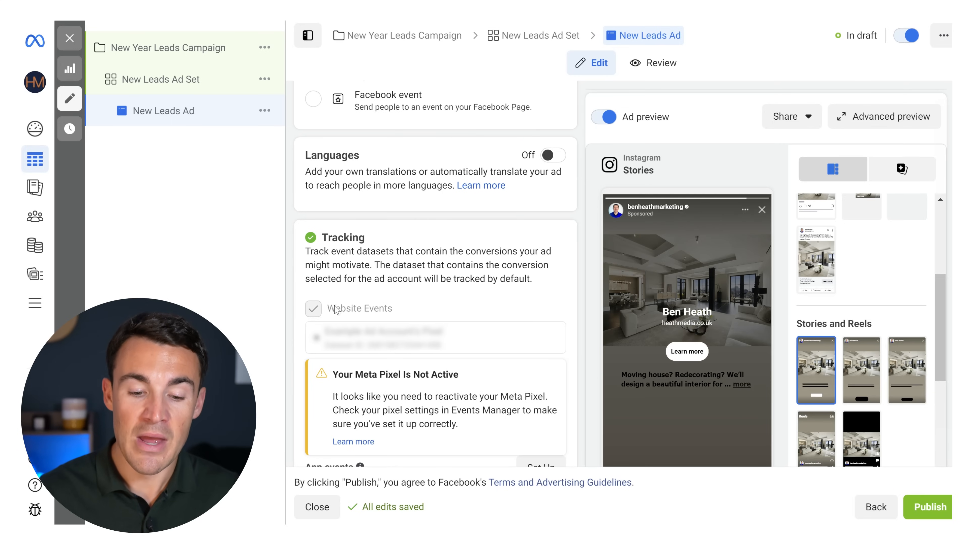
pyautogui.scroll(-2, 554, 301)
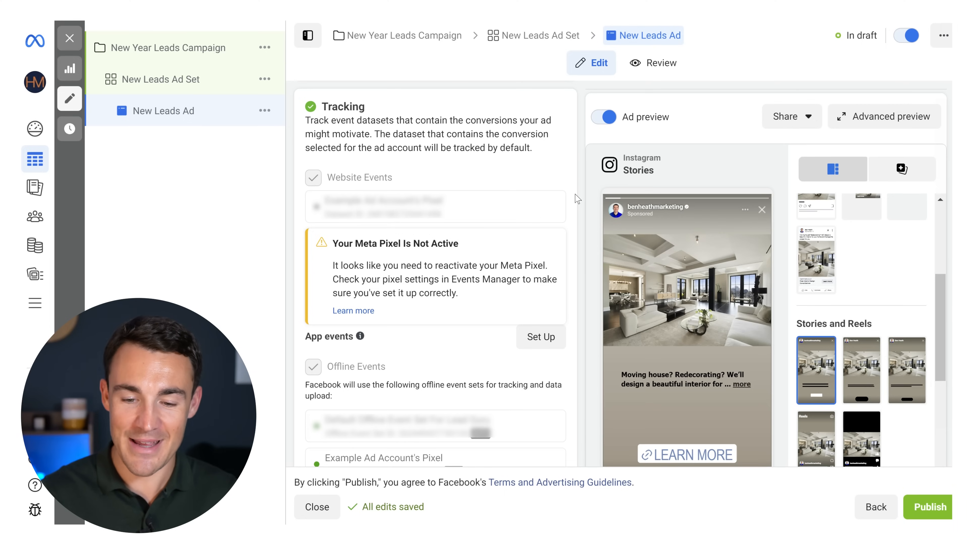
# - Close the ad editor and return to the campaigns list with New Year Leads Campaign
pyautogui.moveTo(678, 183)
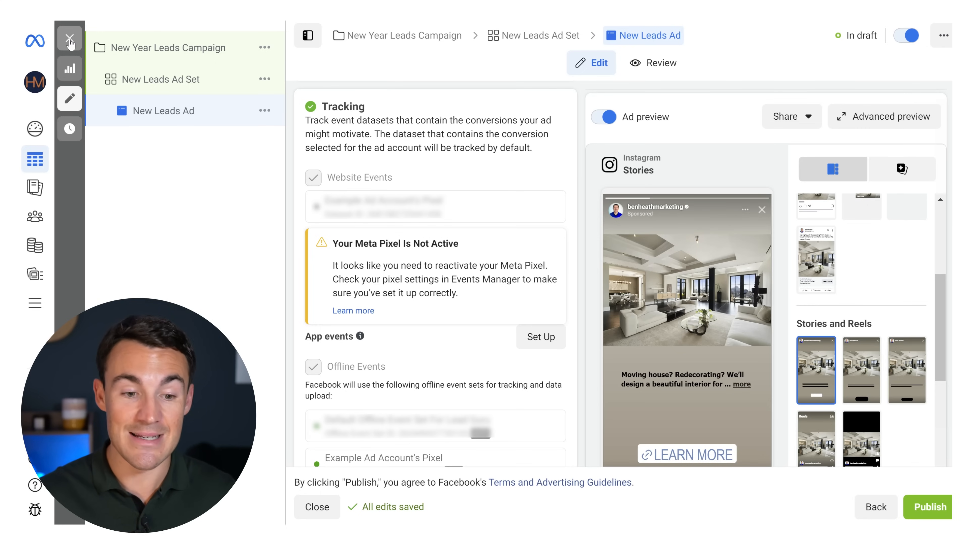
pyautogui.click(70, 39)
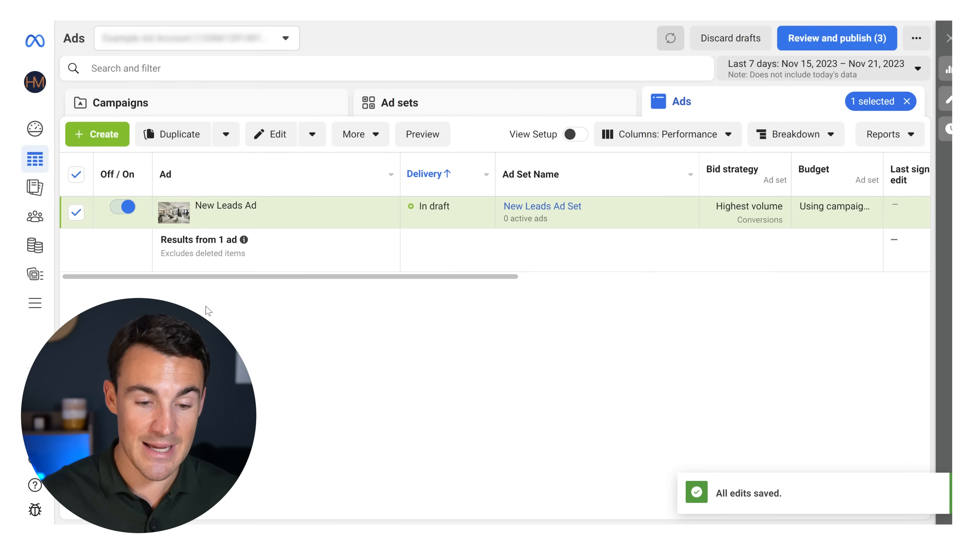
pyautogui.click(224, 101)
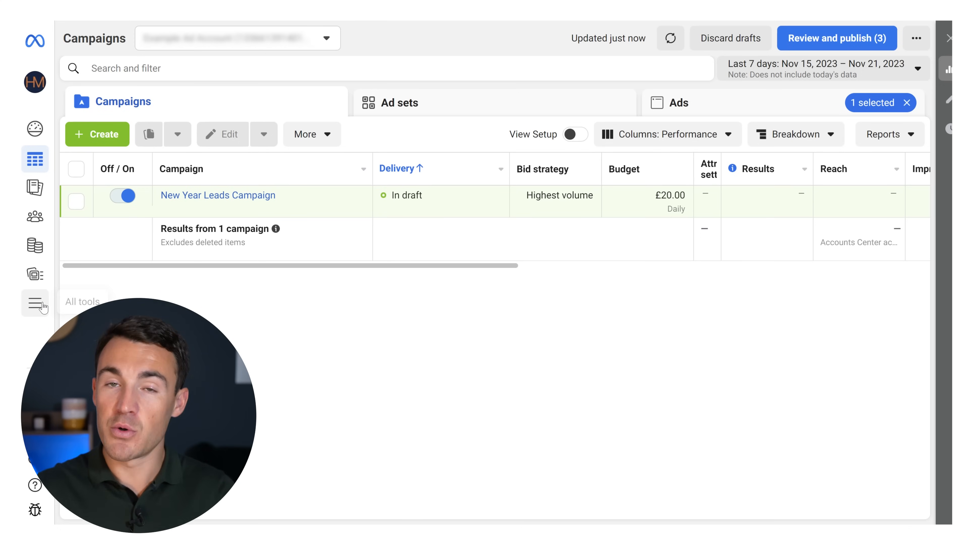
pyautogui.moveTo(43, 307)
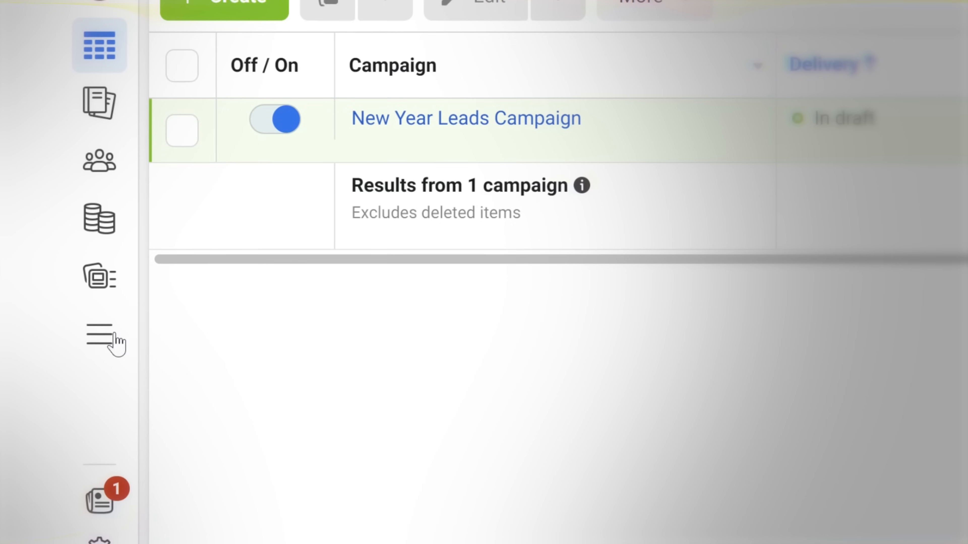
# - Review the payment methods in Billing & payments and return to the campaigns list
pyautogui.moveTo(115, 341)
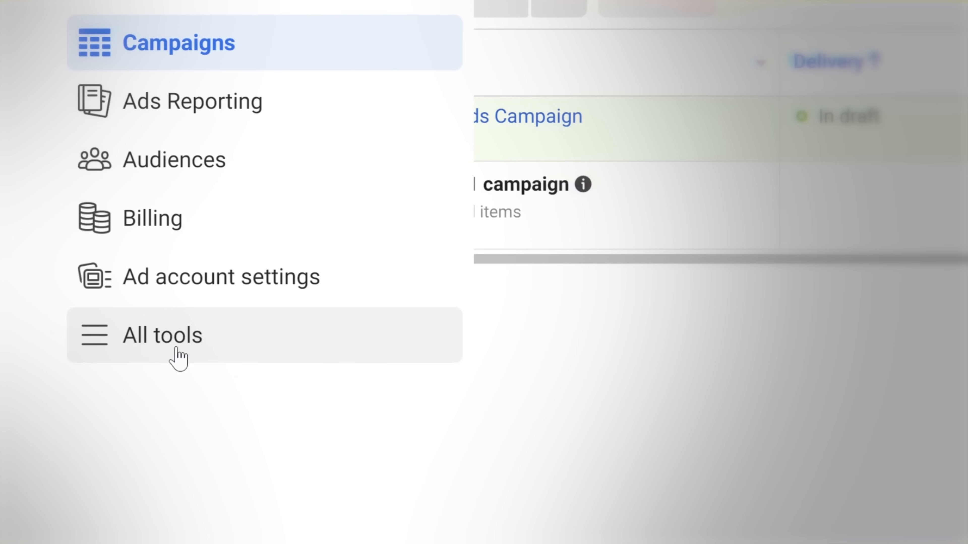
pyautogui.click(149, 223)
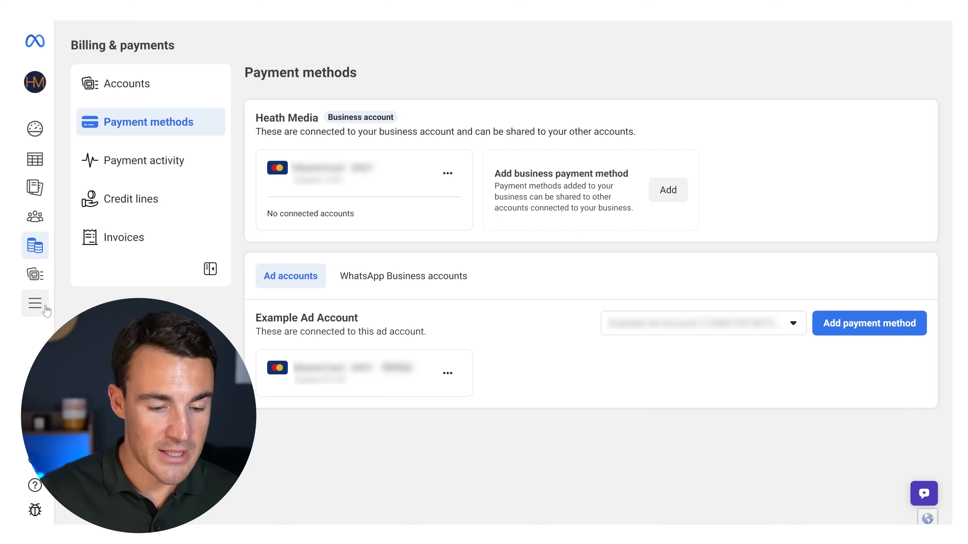
pyautogui.click(35, 303)
pyautogui.click(275, 119)
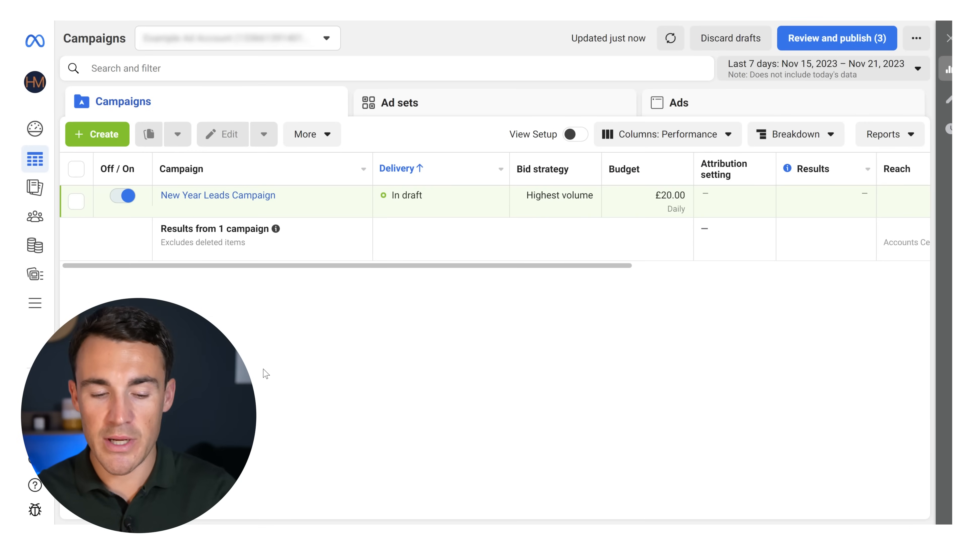
# - Rename the New Leads Ad Set as "Digital Marketing - UK, 25+" and save it to draft
pyautogui.moveTo(215, 194)
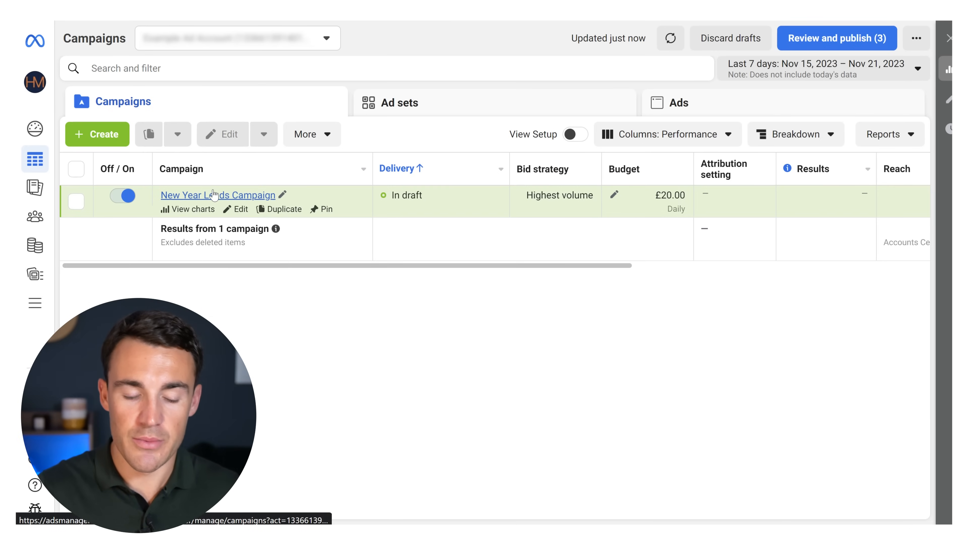
pyautogui.click(407, 107)
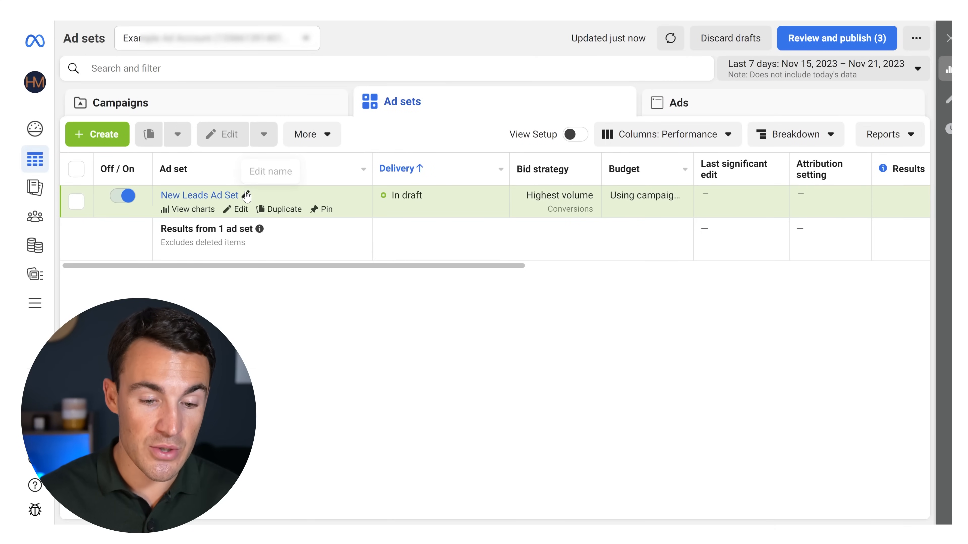
pyautogui.click(247, 195)
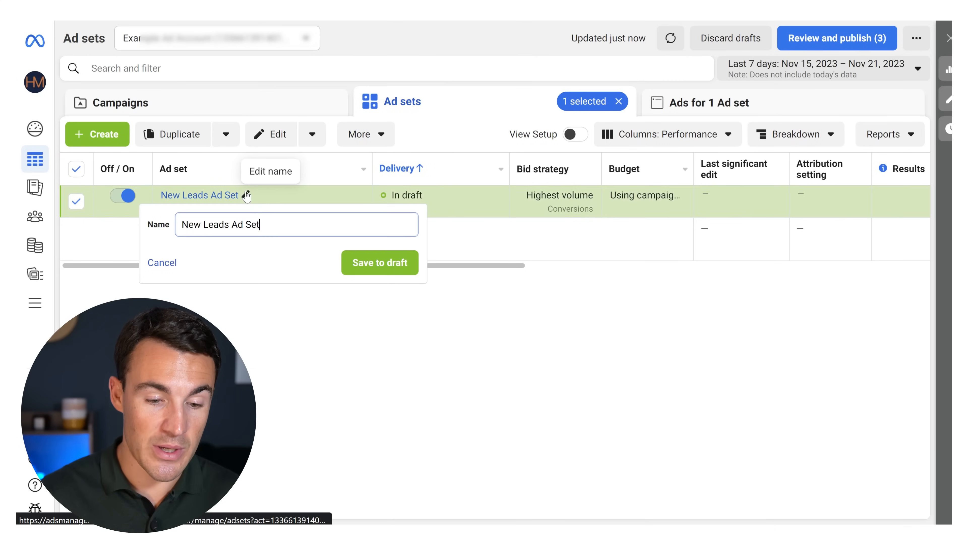
pyautogui.moveTo(260, 225); pyautogui.dragTo(179, 229)
pyautogui.write('Digital Marketing - UK, 25+')
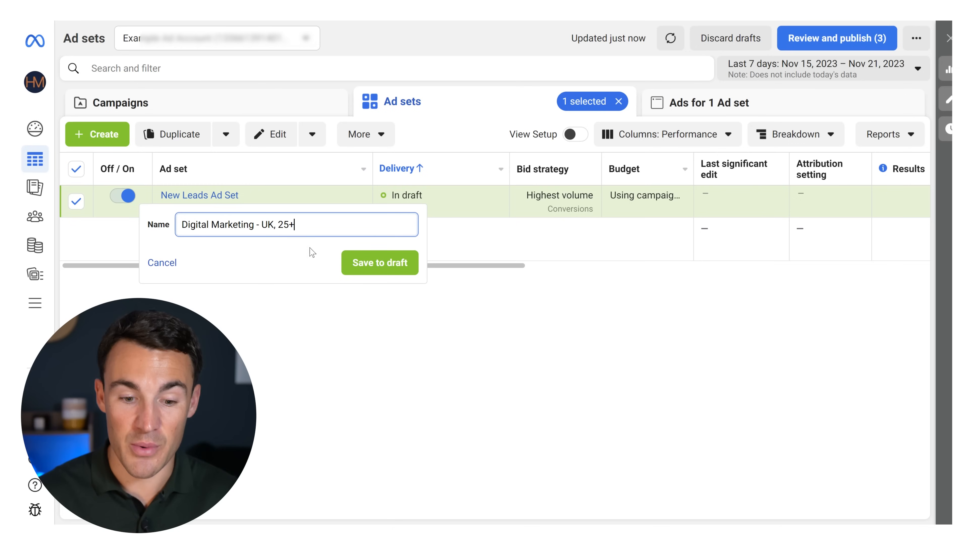
pyautogui.click(378, 265)
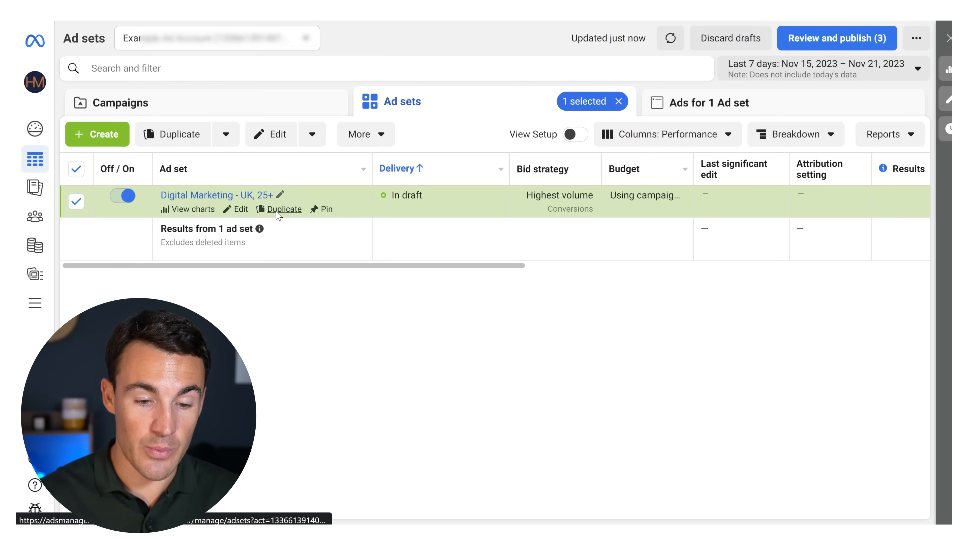
# - Duplicate the ad set once within the original campaign and name the copy "Social Media Marketing - UK, 25+"
pyautogui.click(280, 210)
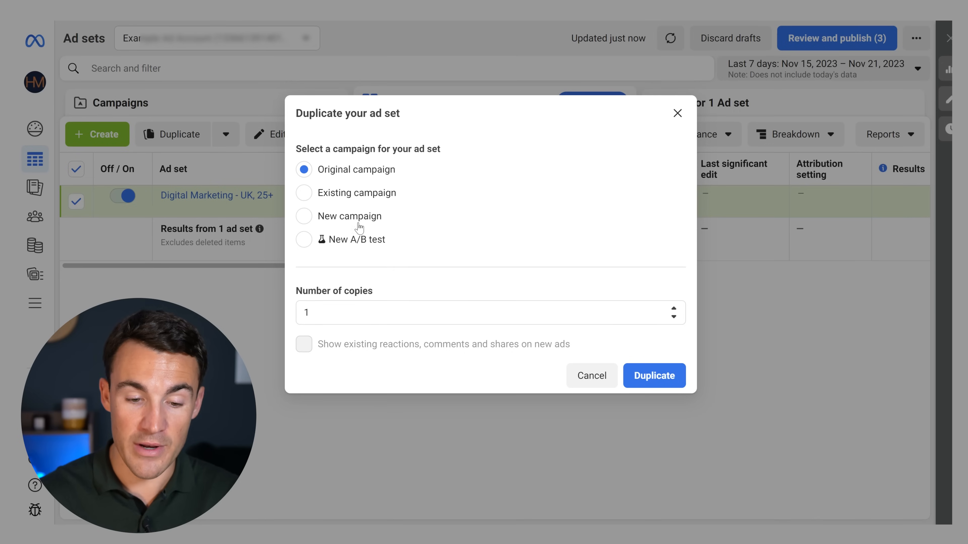
pyautogui.click(662, 376)
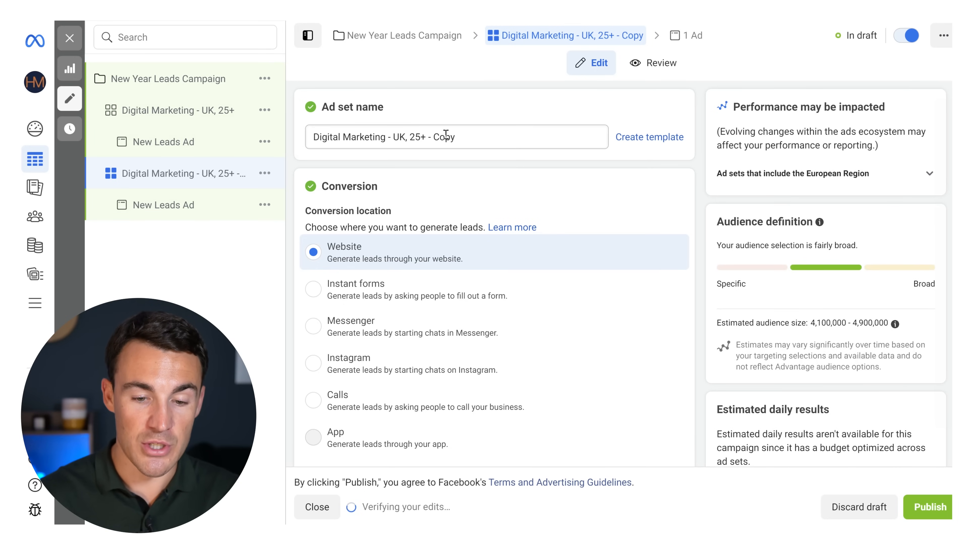
pyautogui.moveTo(384, 139); pyautogui.dragTo(307, 141)
pyautogui.write('Socia')
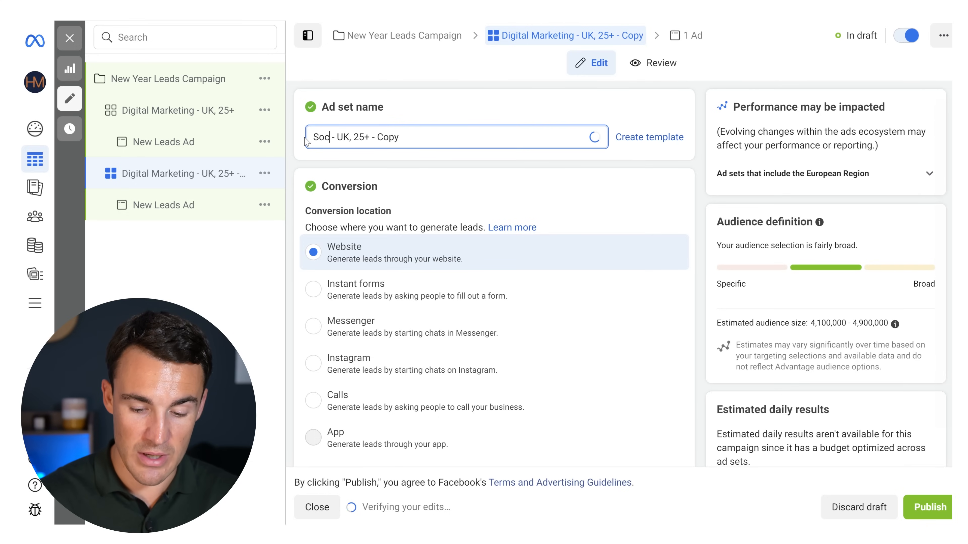
pyautogui.write('l Media Ma')
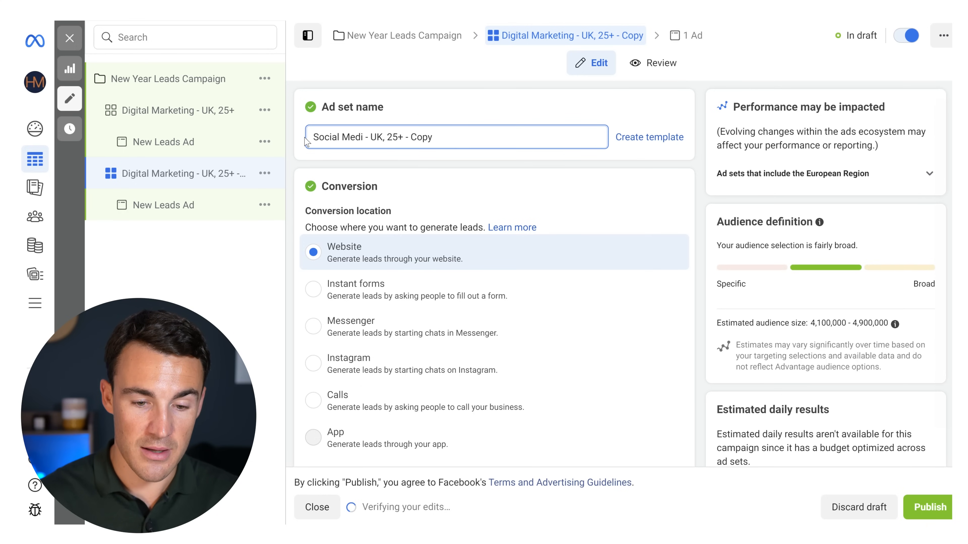
pyautogui.write('rketing')
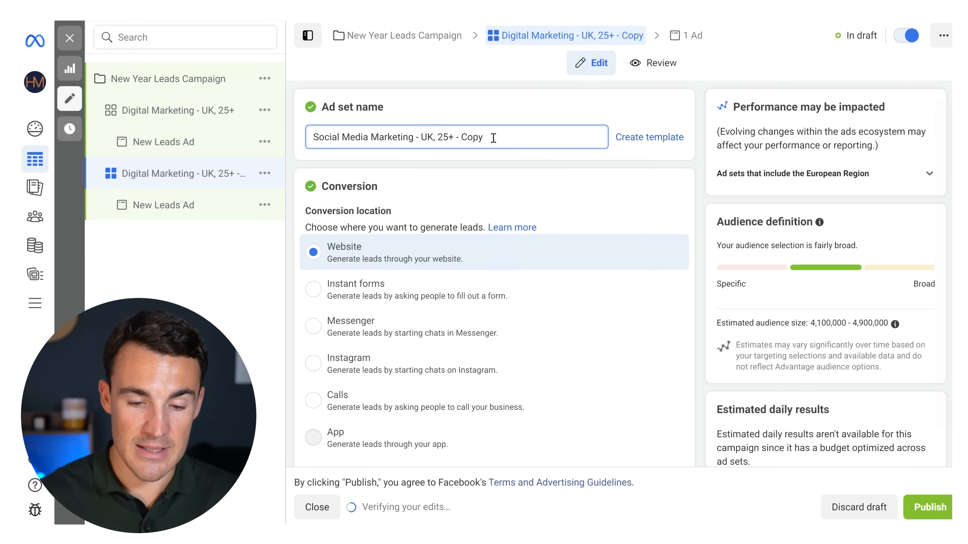
pyautogui.press('BackSpace')
pyautogui.press('BackSpace')
pyautogui.press('BackSpace')
pyautogui.press('BackSpace')
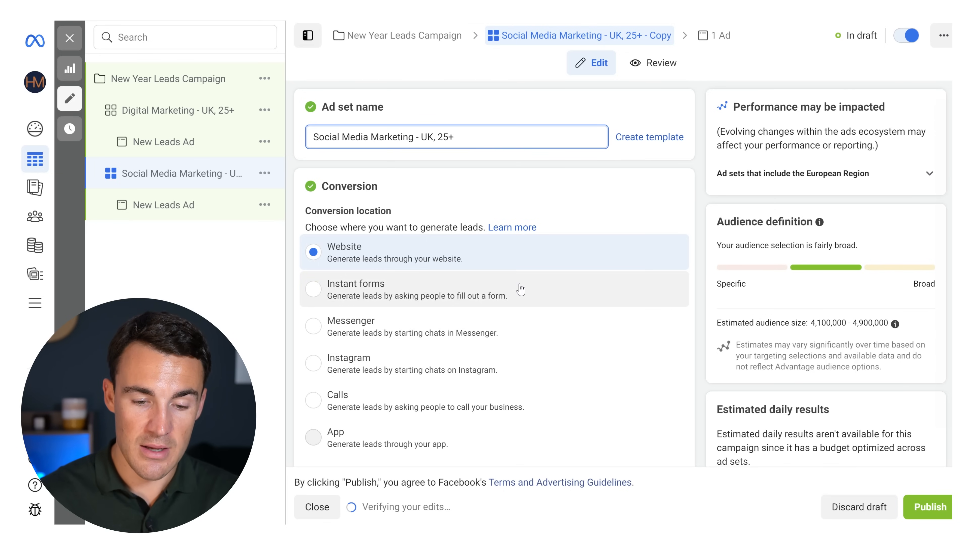
# - Replace the copied ad set's Digital marketing interest in detailed targeting with the interest Social media marketing (marketing)
pyautogui.scroll(-15, 514, 284)
pyautogui.scroll(-4, 522, 289)
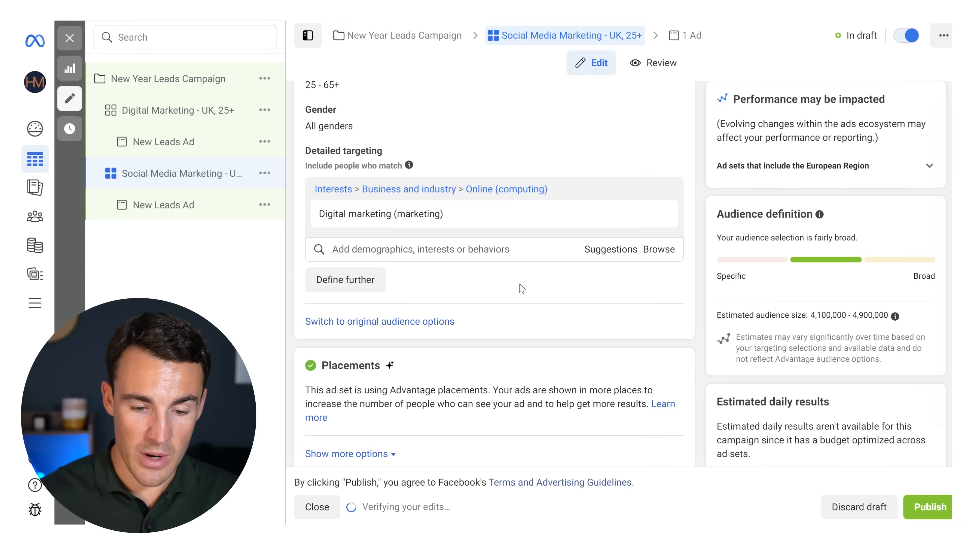
pyautogui.moveTo(408, 223)
pyautogui.click(659, 214)
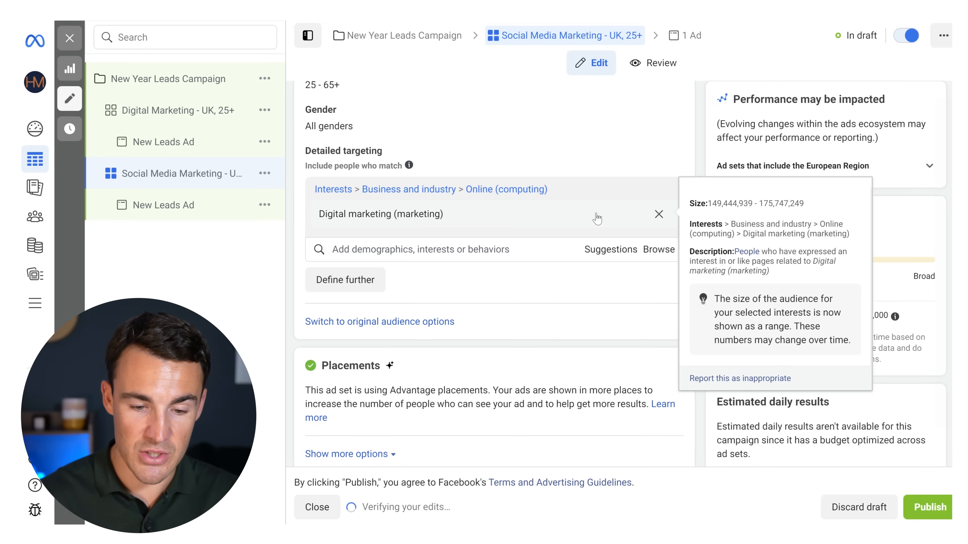
pyautogui.click(367, 261)
pyautogui.write('social')
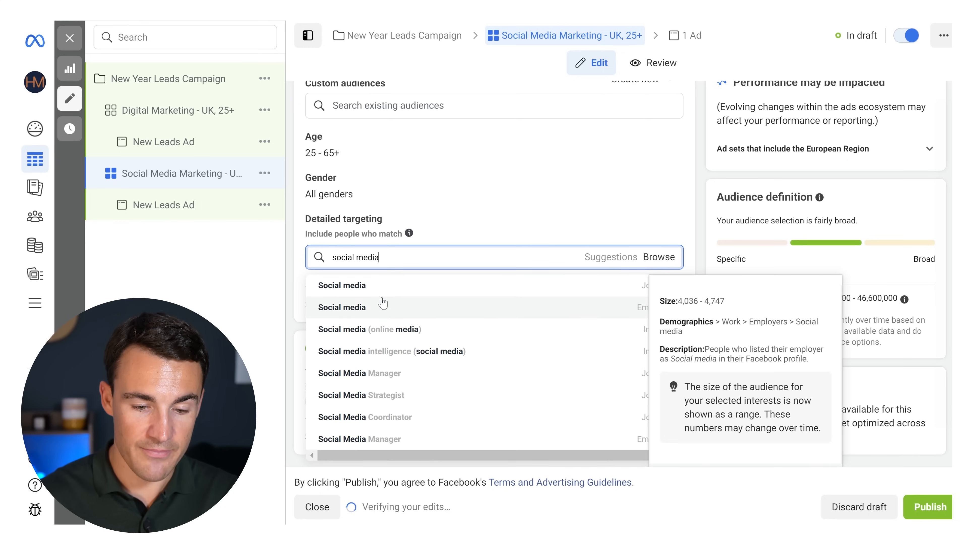
pyautogui.moveTo(392, 289)
pyautogui.write('media marketin')
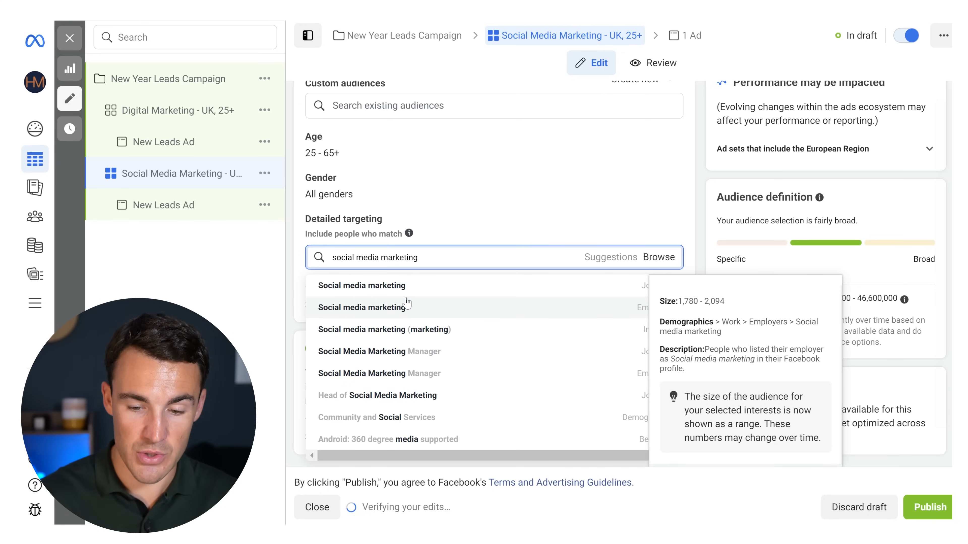
pyautogui.write('g')
pyautogui.click(400, 330)
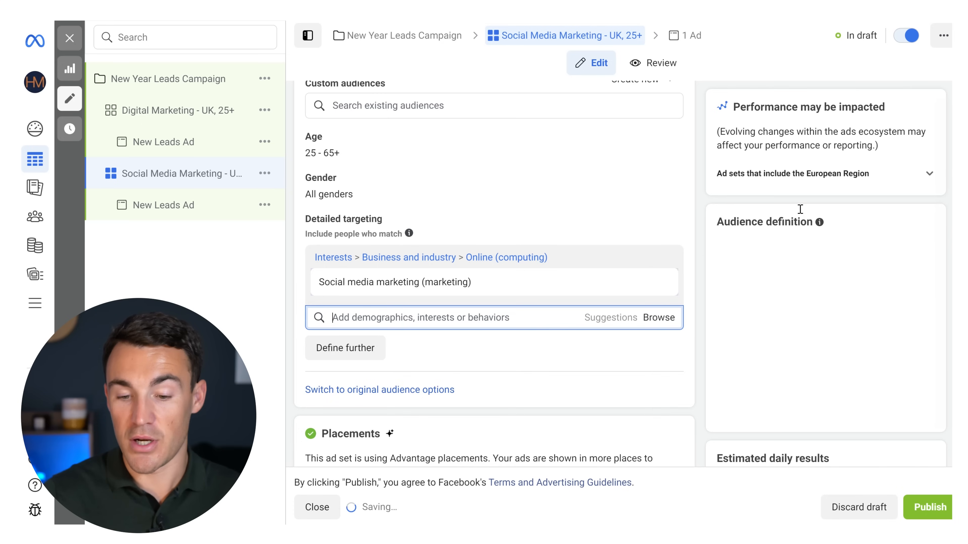
pyautogui.click(700, 206)
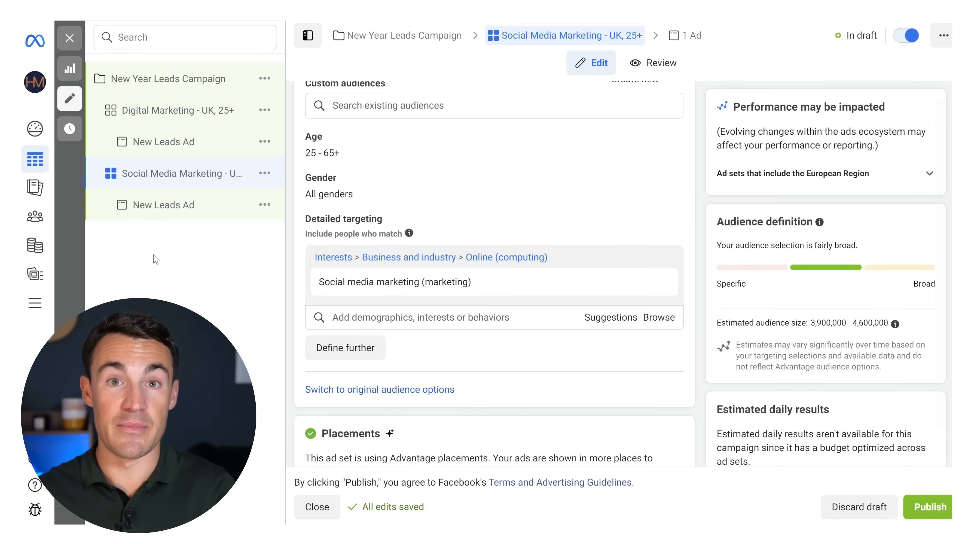
# - Check the duplication options available for the New Leads Ad in the Social Media Marketing ad set
pyautogui.click(263, 205)
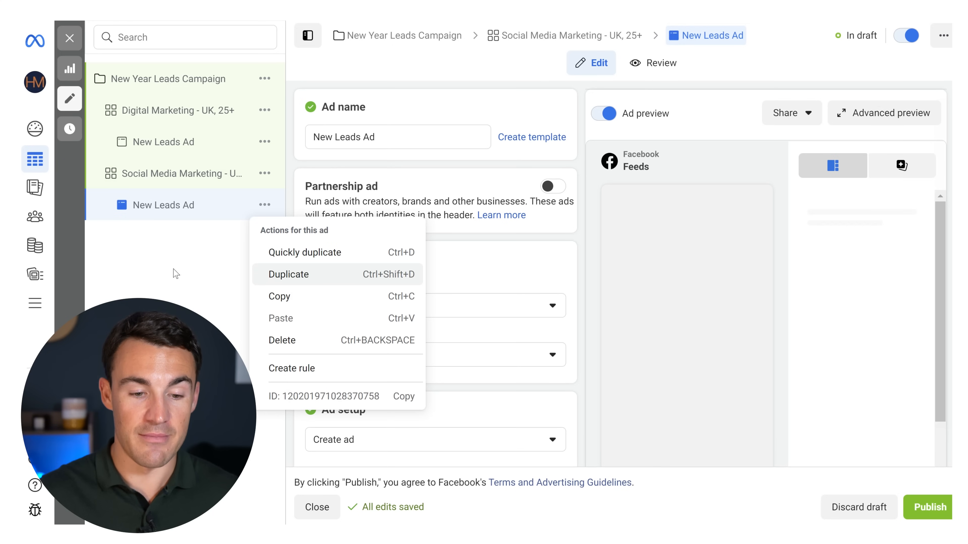
pyautogui.click(153, 289)
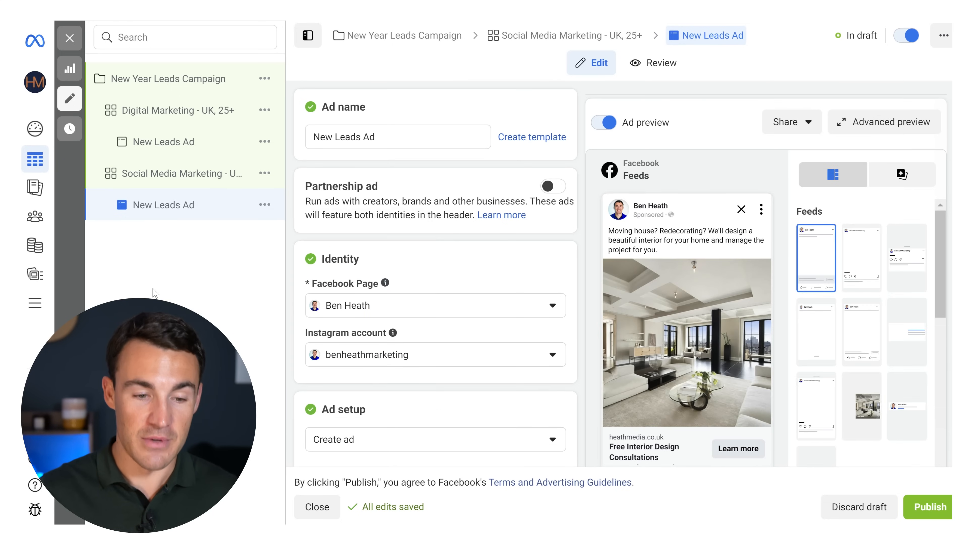
# - Close the editor, return to the campaigns list and examine its performance columns, including Cost per result
pyautogui.click(69, 38)
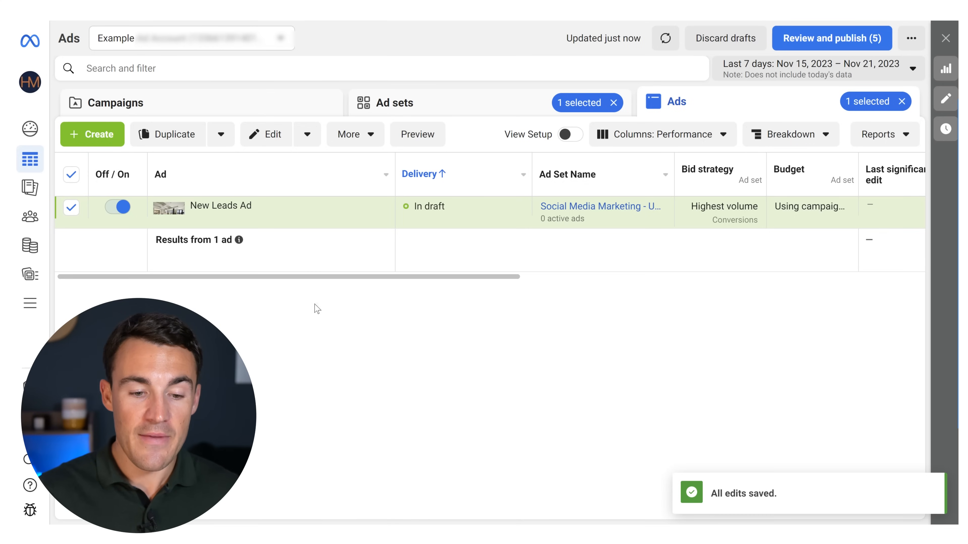
pyautogui.click(236, 101)
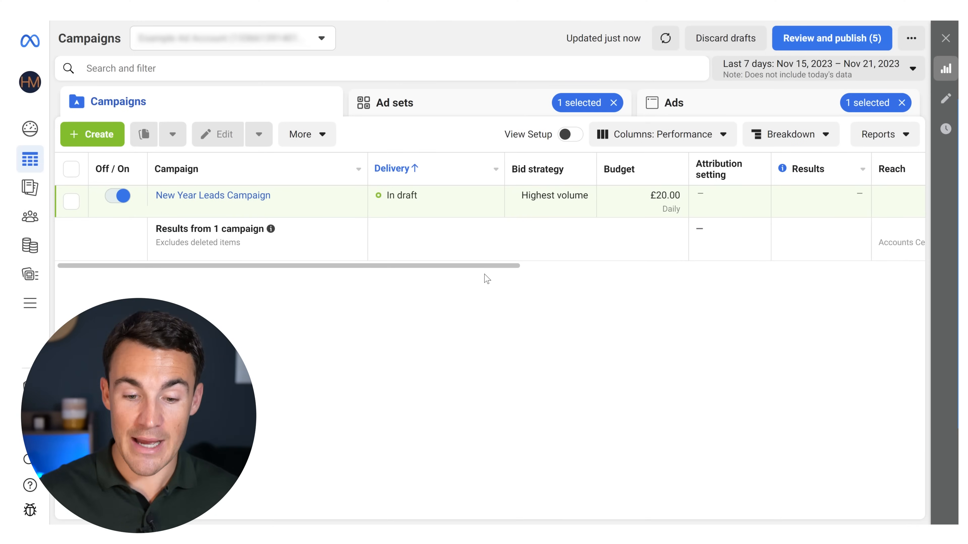
pyautogui.moveTo(488, 267); pyautogui.dragTo(729, 255)
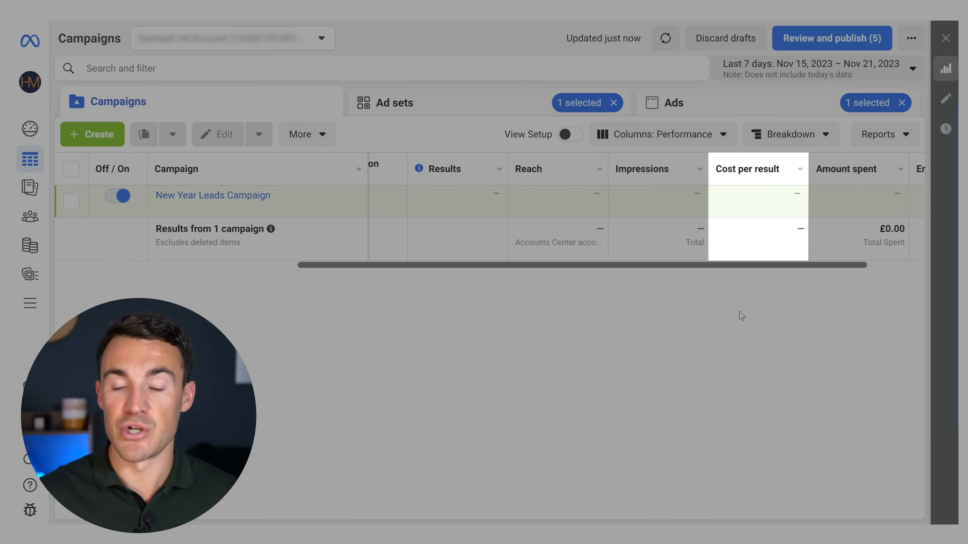